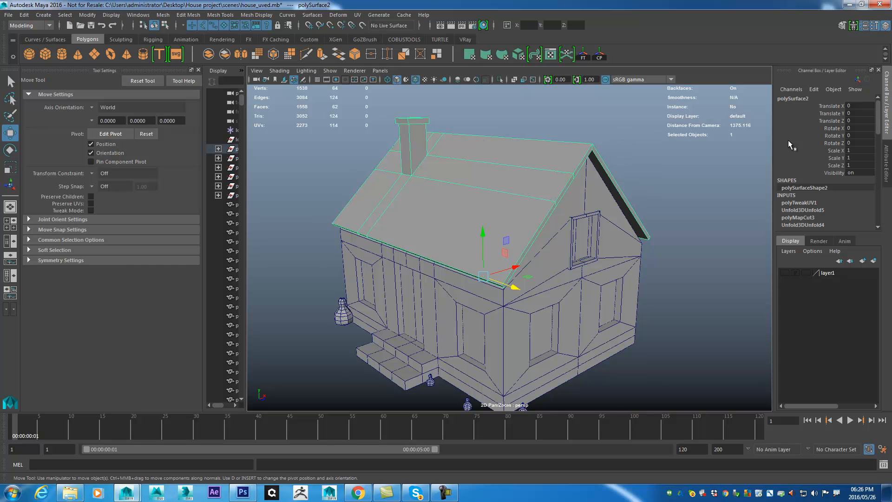
- Examine the roof's UV layout in the enlarged UV Editor, then minimize the editor
drag(891, 75, 417, 43)
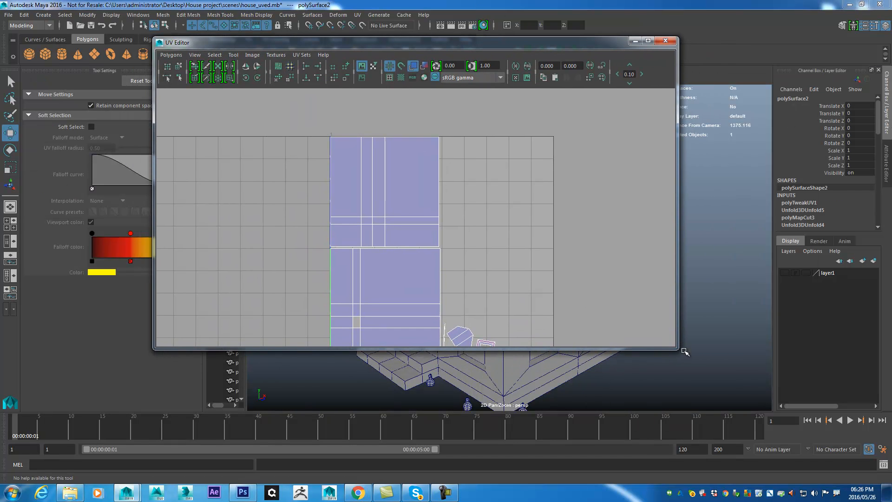
drag(677, 348, 738, 422)
drag(538, 237, 531, 221)
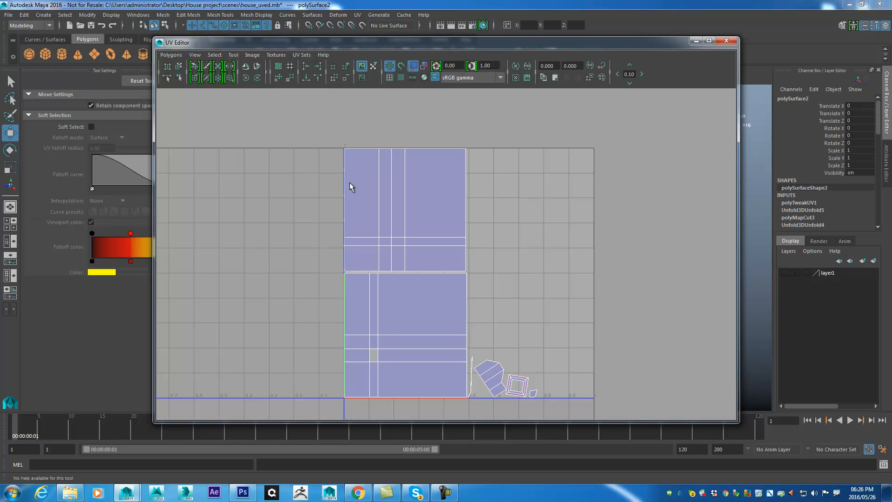
drag(506, 47, 521, 90)
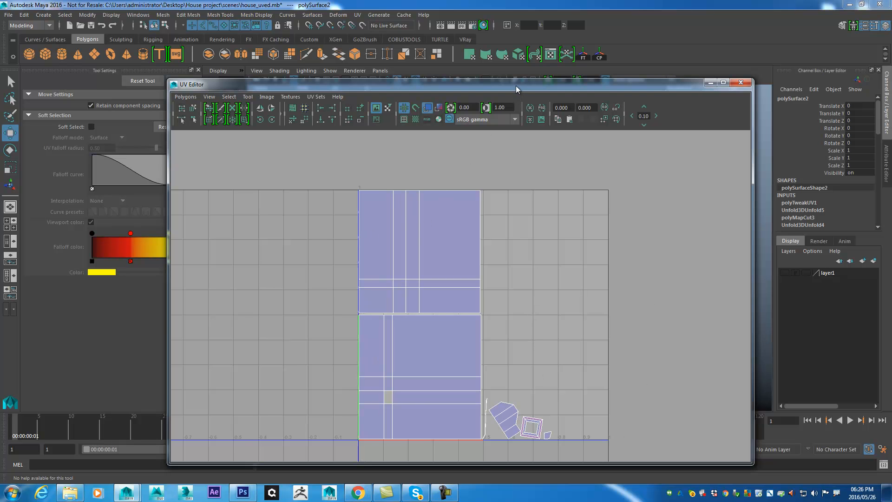
click(711, 83)
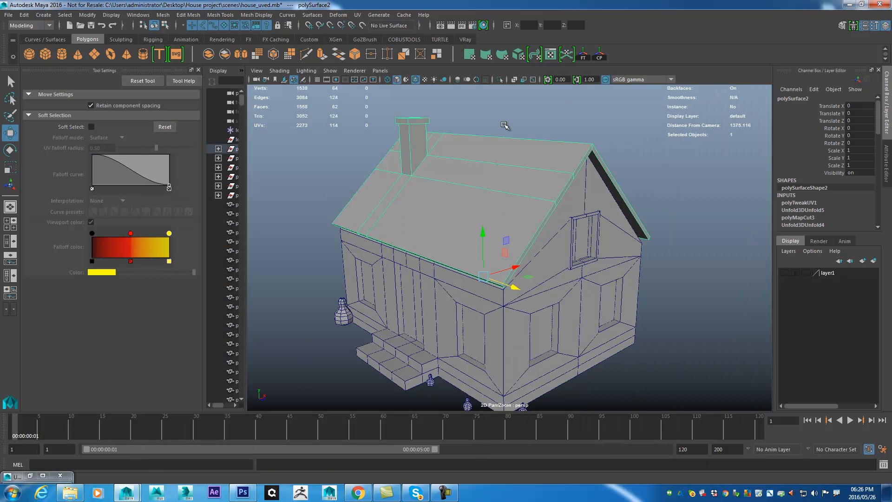
- Assign a new Lambert material to the selected roof
right_click(512, 148)
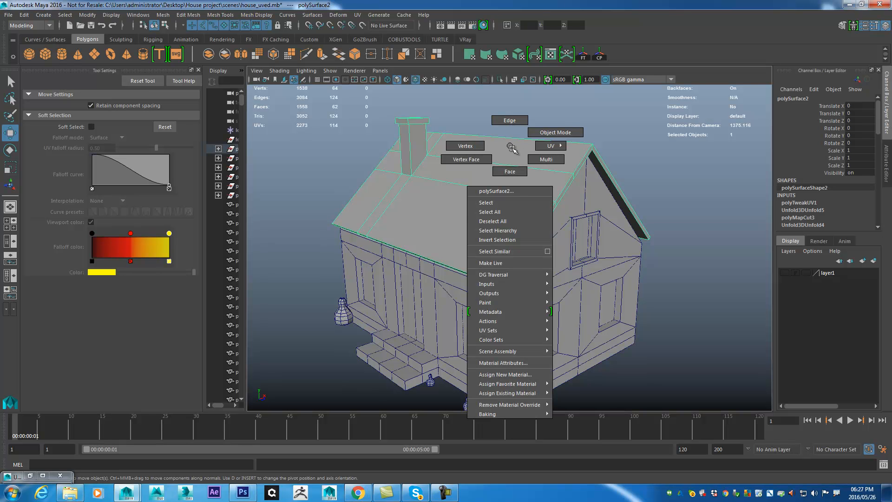
click(518, 374)
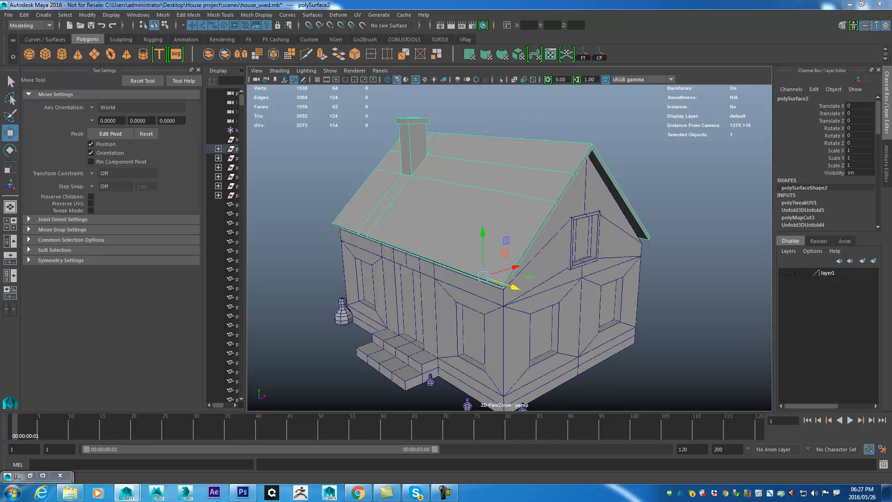
drag(535, 31, 289, 58)
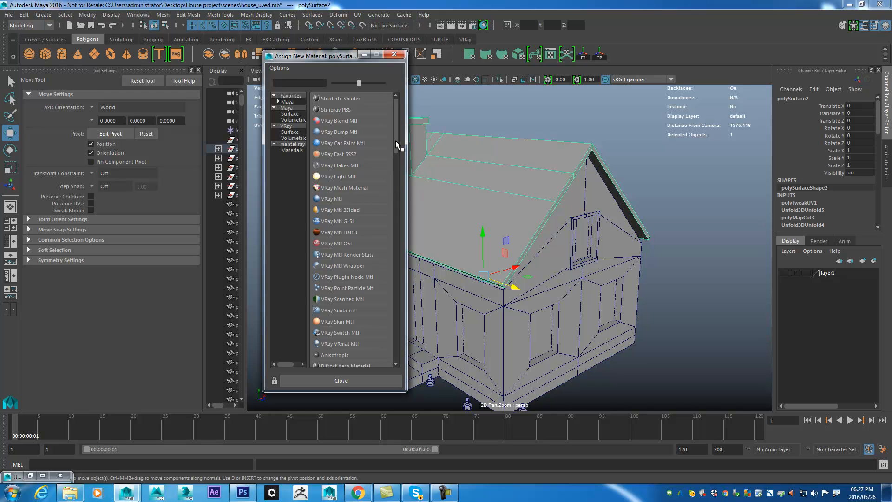
drag(397, 142, 395, 160)
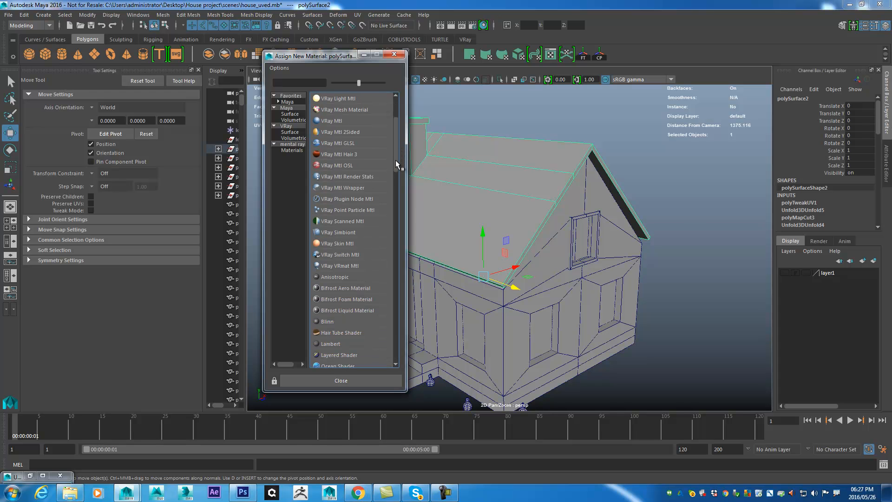
click(329, 346)
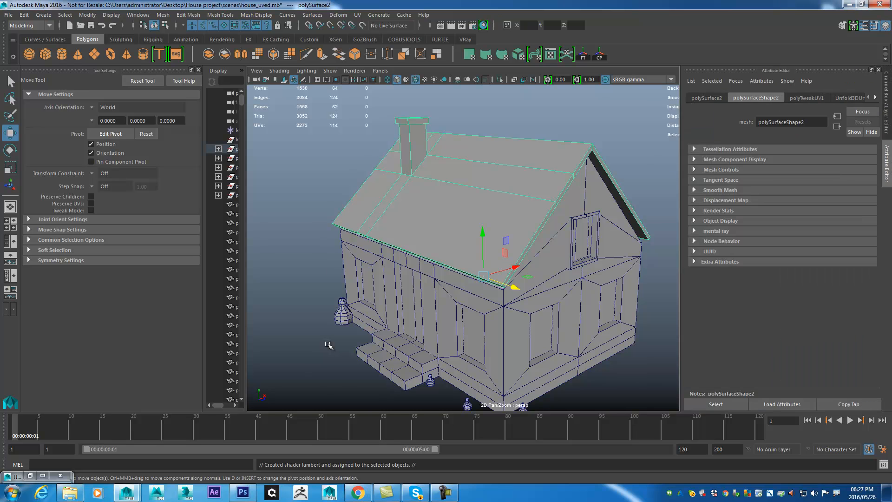
- Look through the roof's attribute nodes for the new Lambert material
key(ctrl+a)
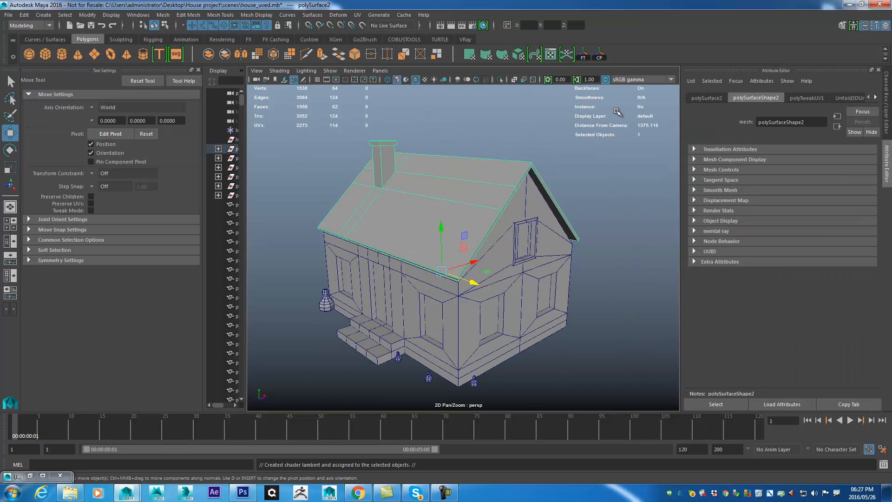
click(876, 97)
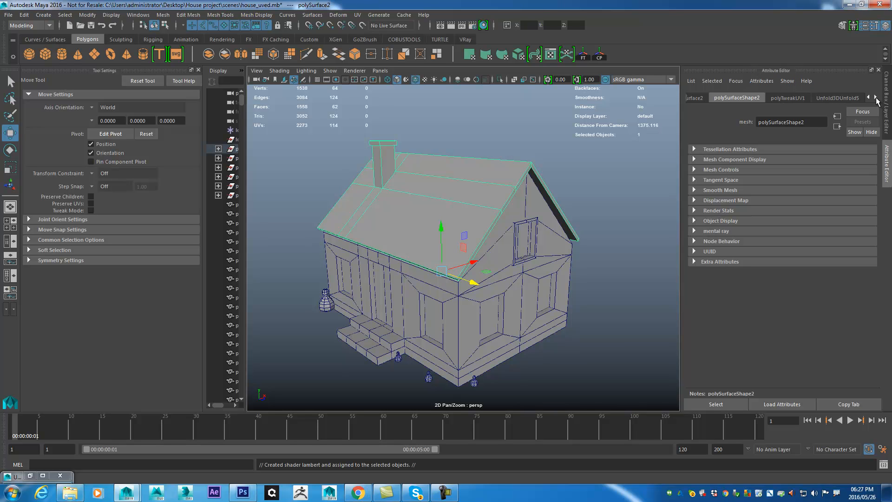
click(875, 98)
click(876, 98)
click(876, 98)
click(875, 98)
click(875, 98)
click(875, 98)
click(875, 98)
click(876, 98)
click(875, 98)
click(875, 98)
click(875, 98)
click(876, 98)
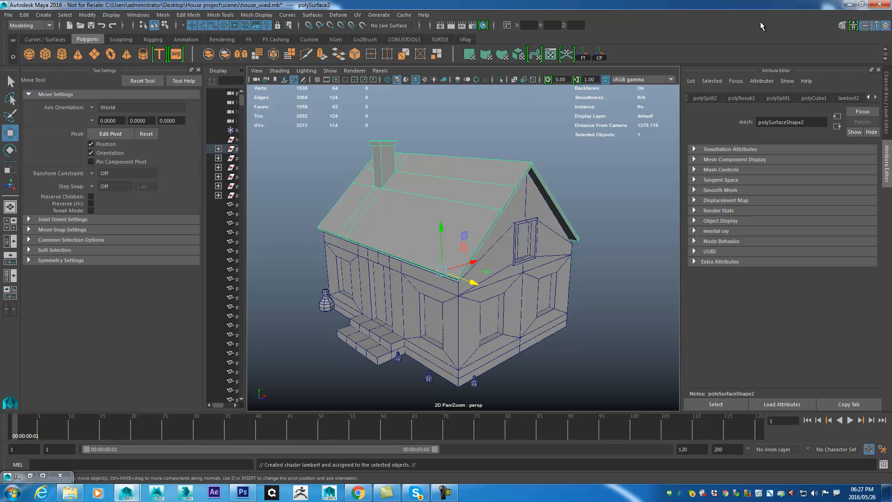
- Select all the objects of the house and delete their construction history
scroll(454, 288, down, 3)
click(581, 304)
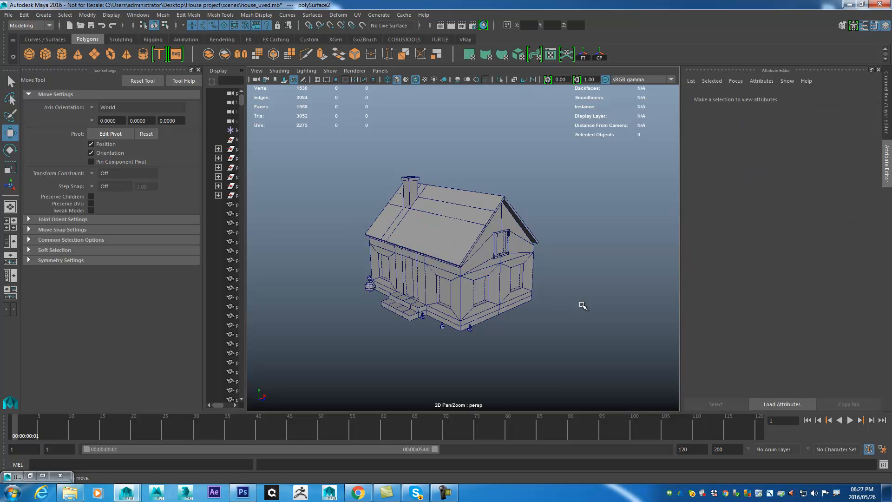
drag(295, 115, 594, 367)
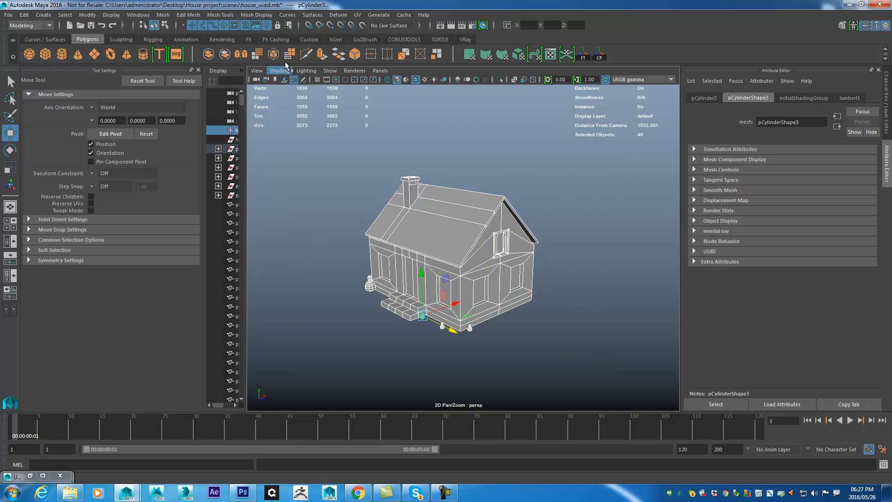
click(25, 17)
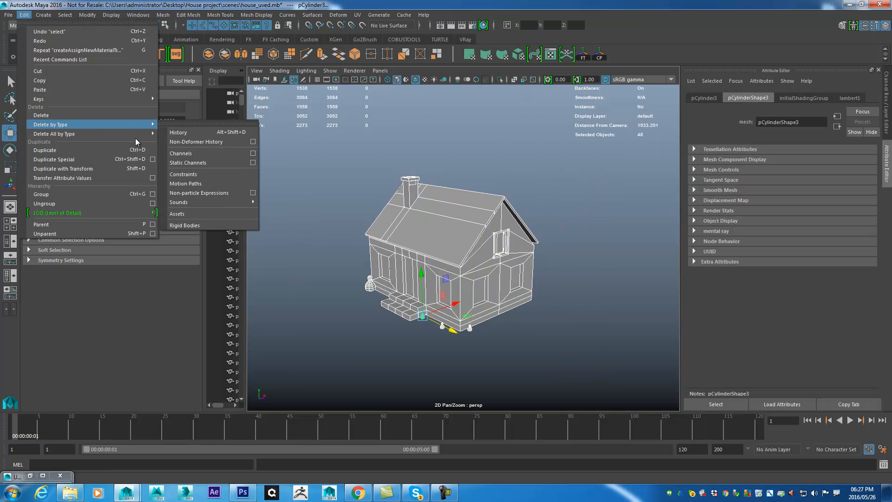
mouse_move(144, 127)
click(185, 130)
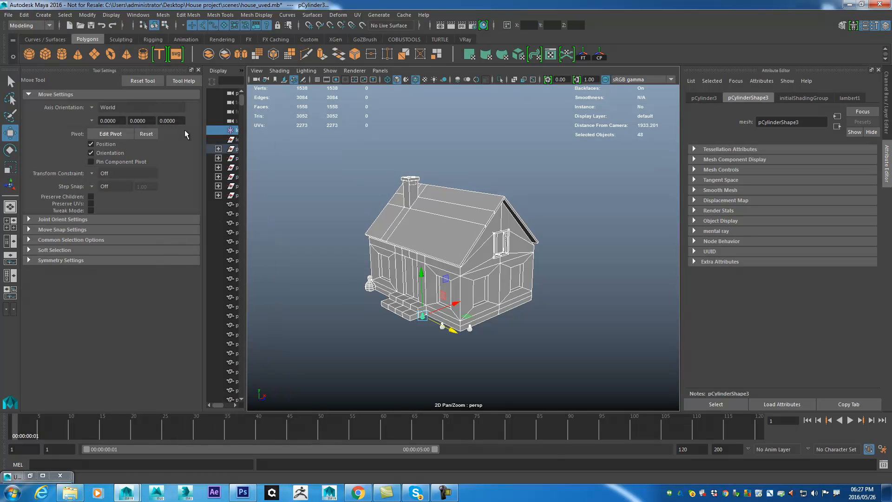
- Select the roof and rename its Lambert material to roof_mtl
drag(443, 168, 508, 160)
click(509, 160)
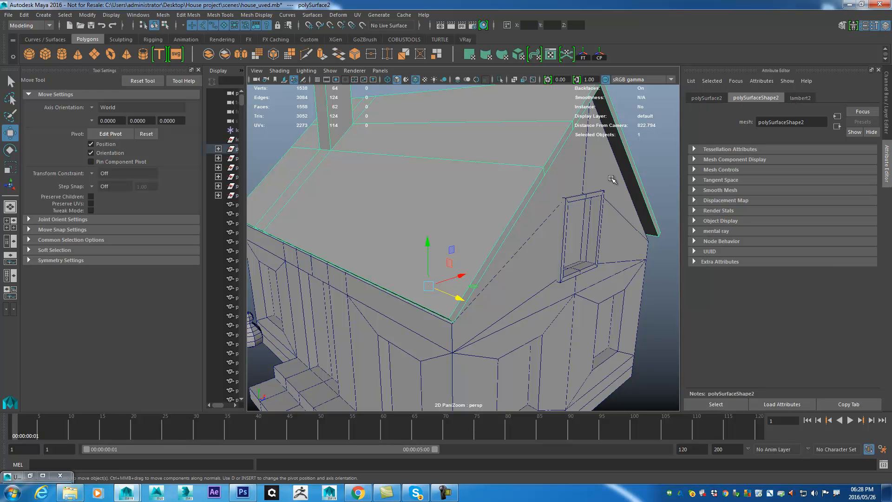
alt+drag(436, 199, 438, 208)
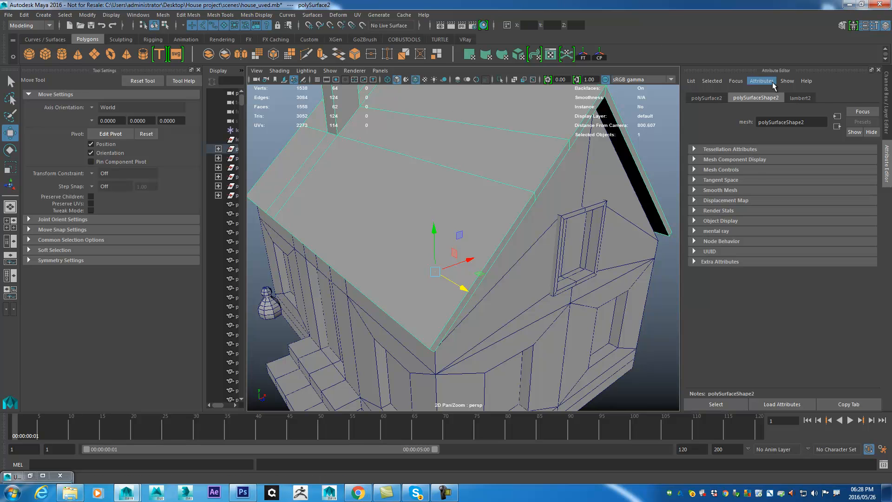
click(797, 98)
double_click(798, 122)
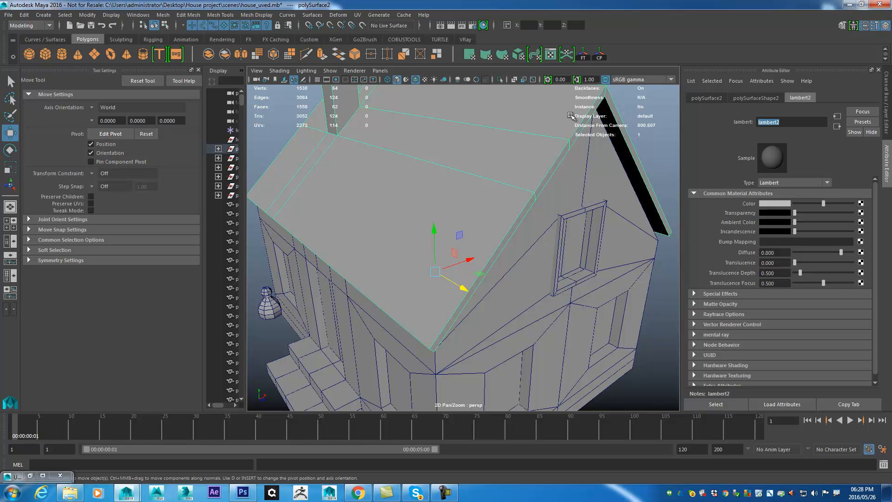
text(roof)
key(Return)
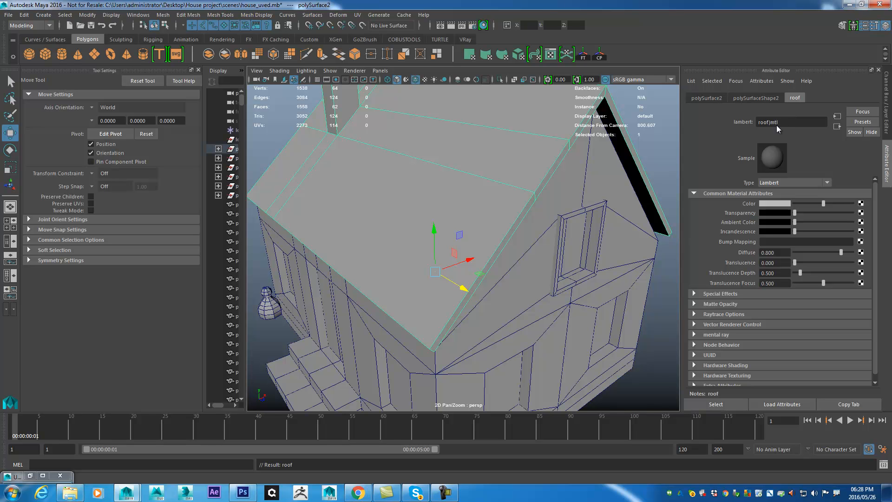
key(Return)
- Attach a File texture node to roof_mtl and browse for its image in the project's sourceimages folder
click(861, 231)
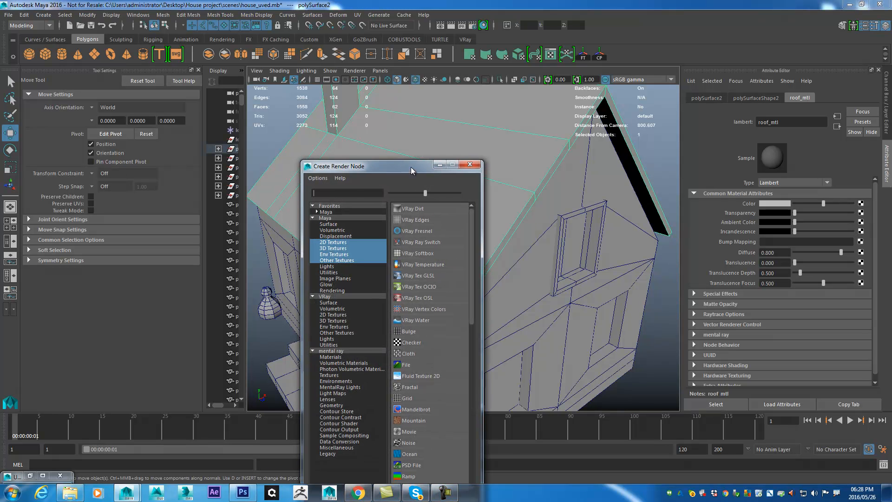
drag(407, 172, 517, 50)
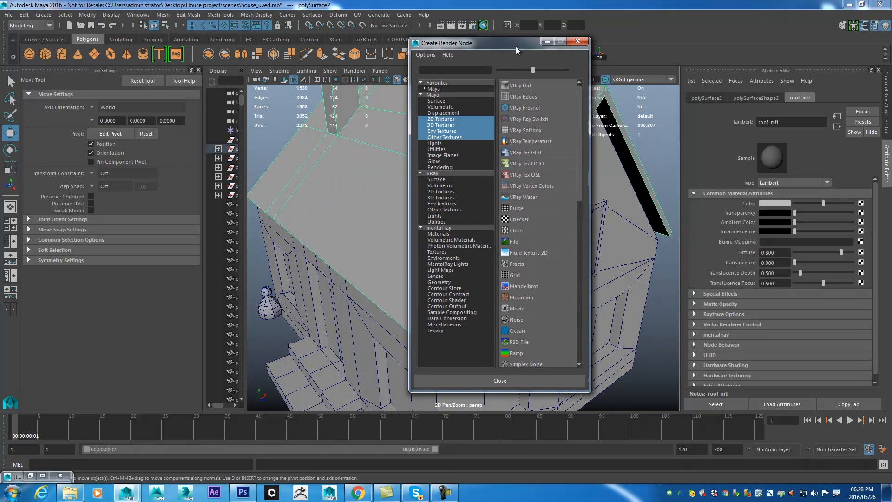
click(517, 242)
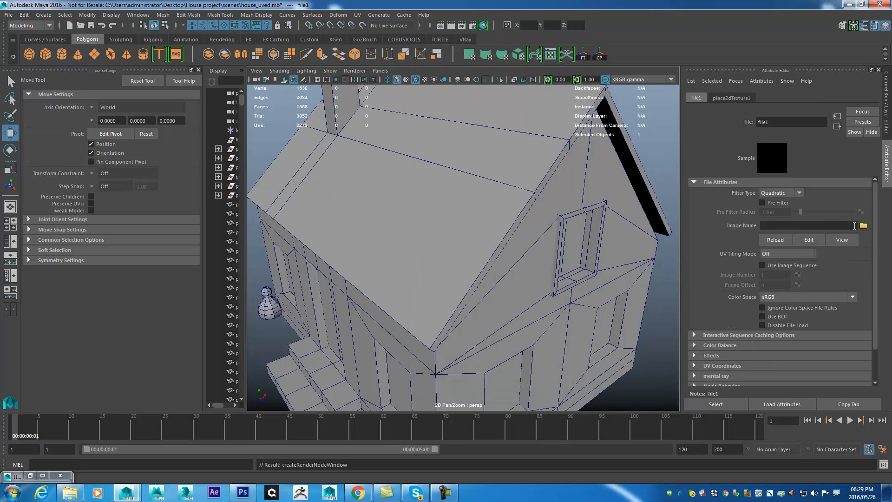
click(863, 225)
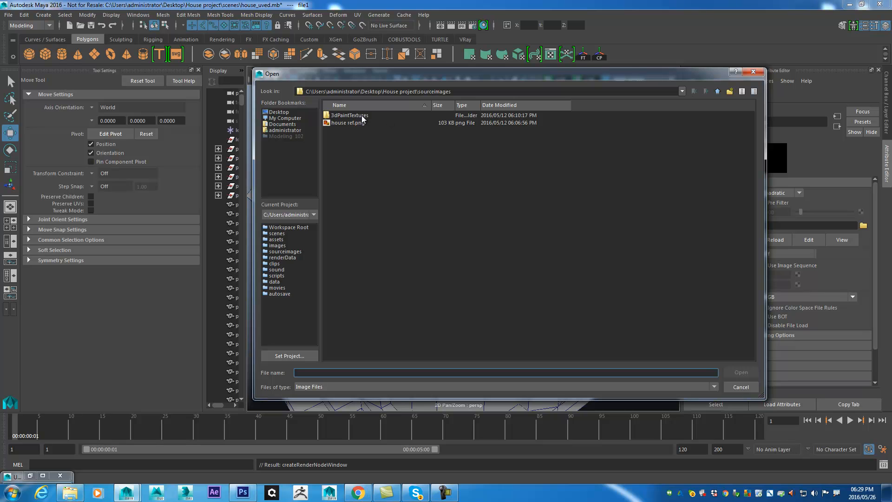
click(461, 91)
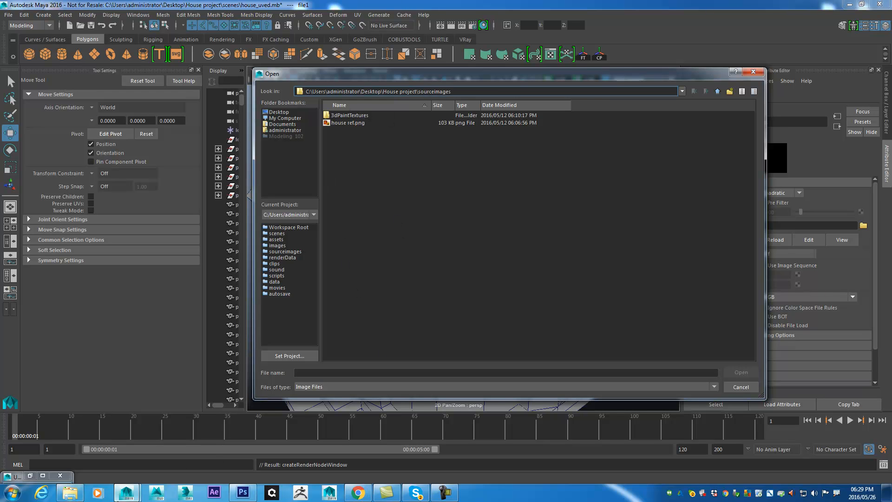
- Switch to Windows Explorer and copy the six TexturesCom JPEG images from the Class 7 network folder
click(70, 493)
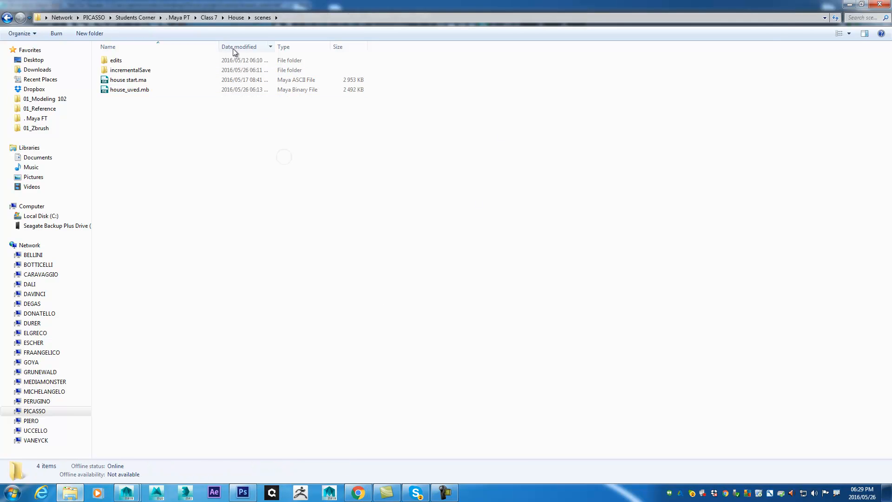
click(236, 17)
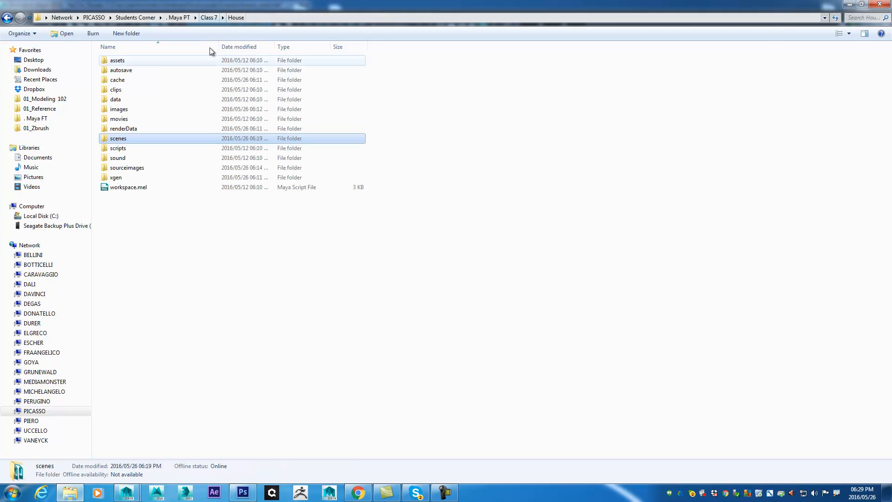
click(156, 168)
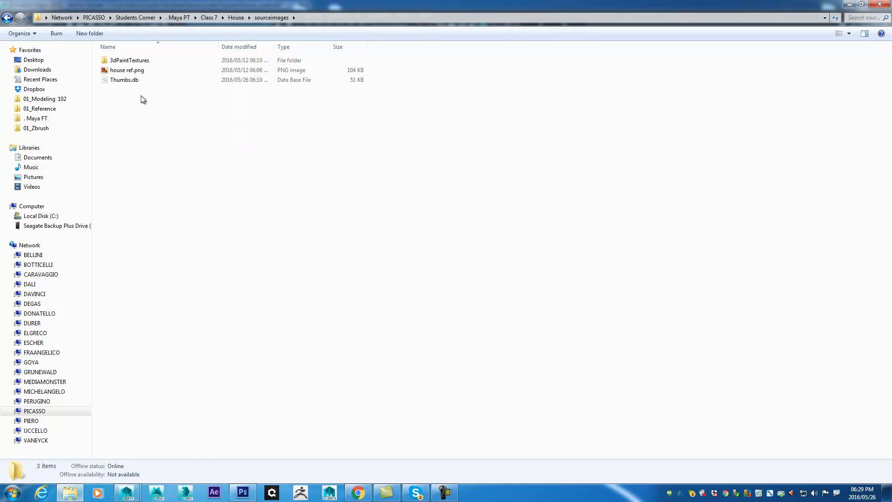
click(236, 18)
click(210, 17)
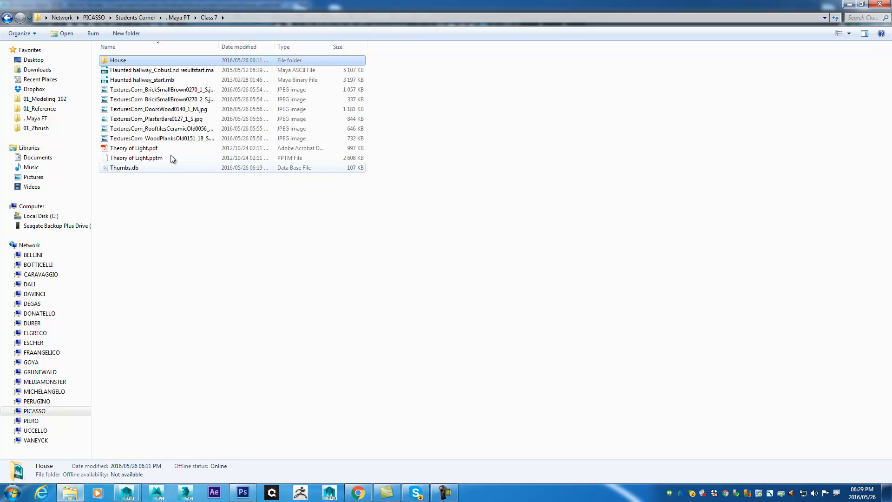
click(117, 90)
shift+click(137, 139)
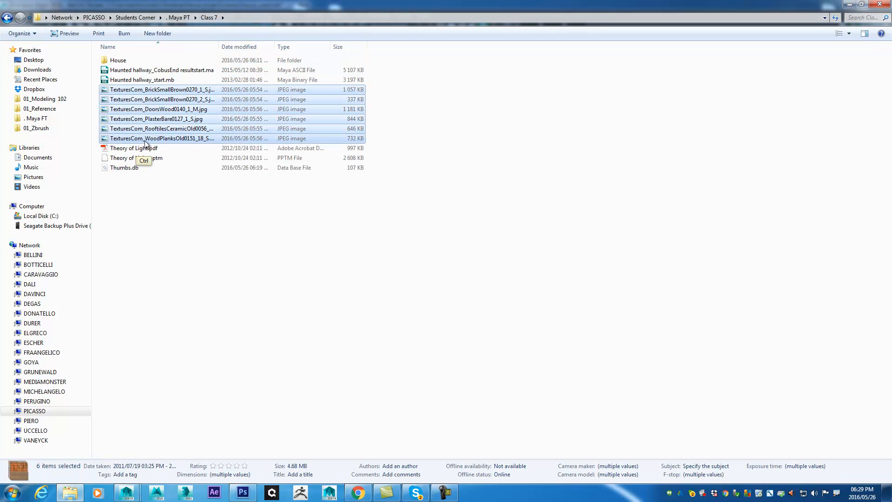
click(209, 18)
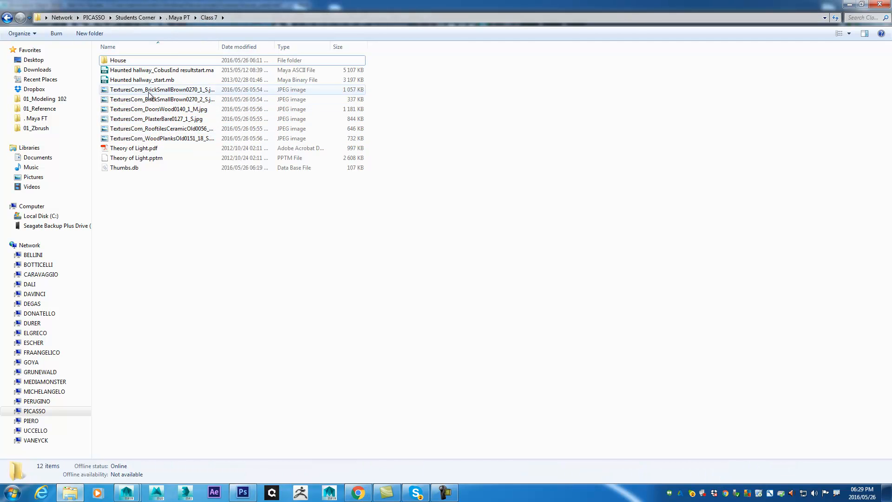
- Paste the copied textures into the sourceimages folder of the desktop House project and minimize Explorer
click(34, 60)
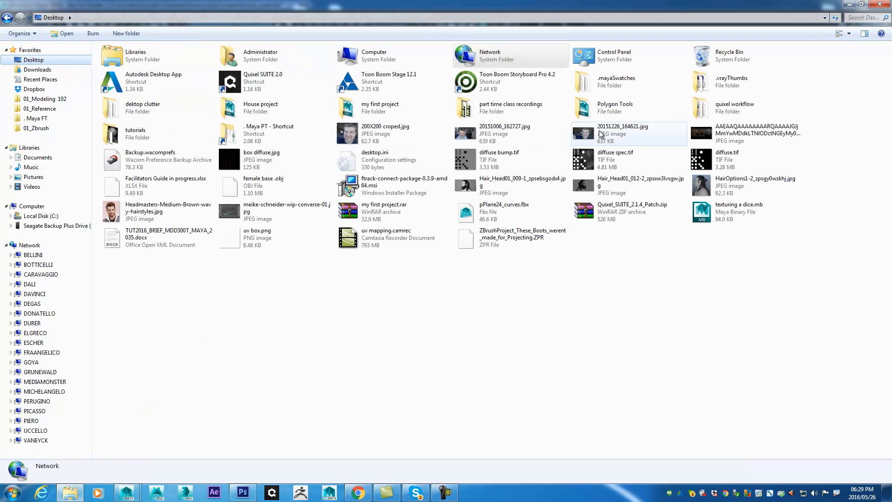
double_click(247, 111)
click(144, 169)
double_click(144, 168)
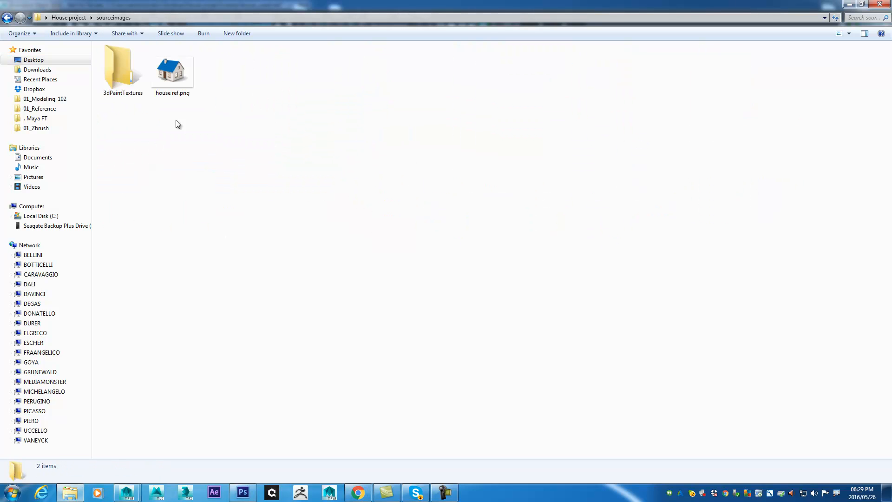
key(ctrl+v)
click(416, 171)
click(850, 5)
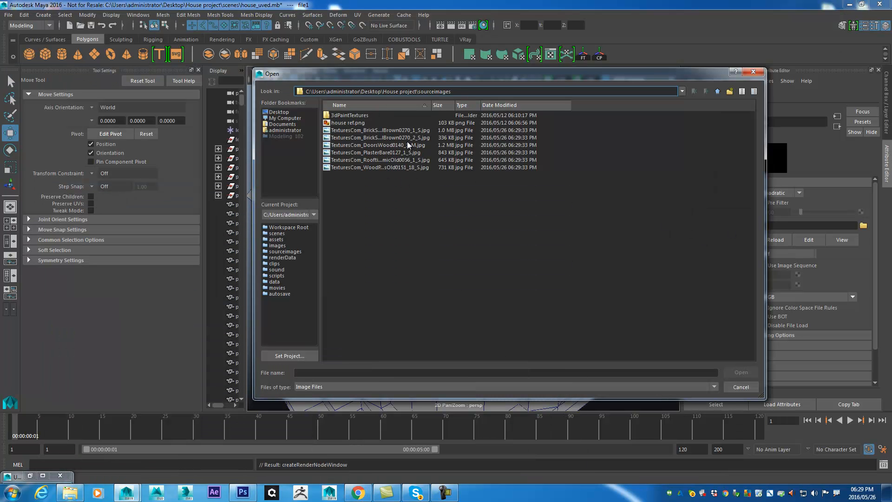
- Load the TexturesCom RooftilesCeramicOld0056_1_S.jpg image from sourceimages into the roof material's File texture node
click(409, 139)
click(417, 145)
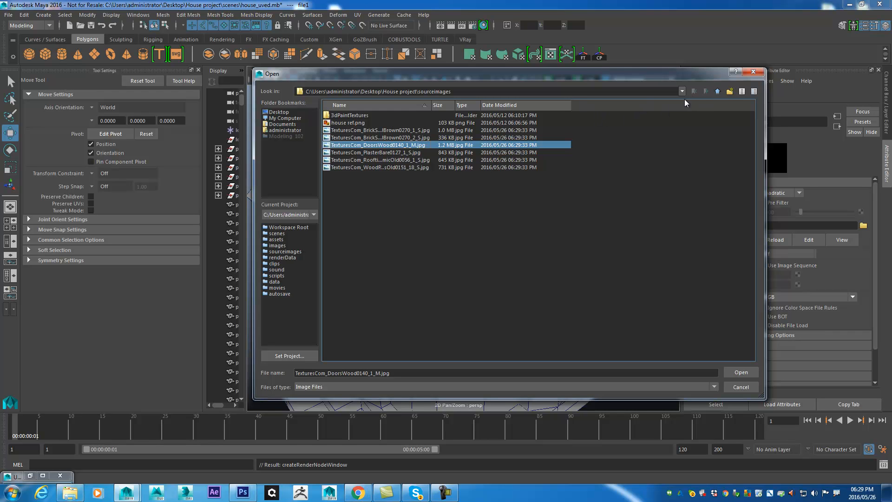
click(391, 161)
click(741, 372)
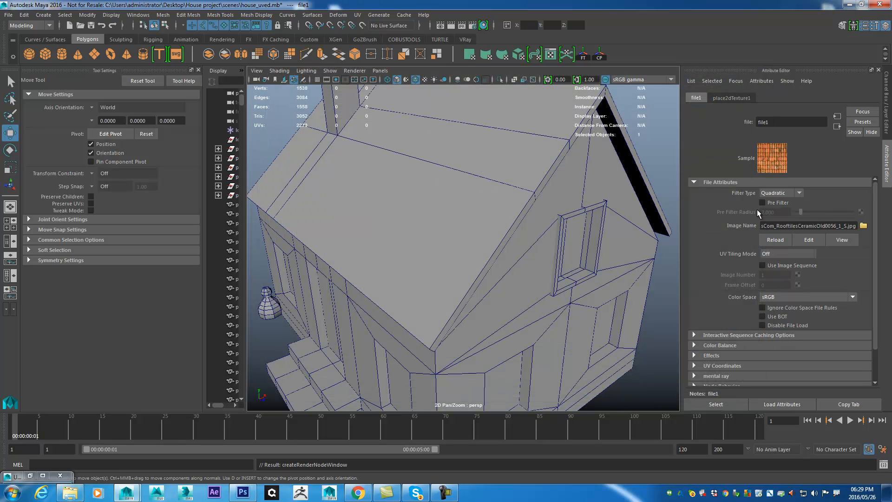
- Turn on textured display in the perspective view and examine the tile texture on the roof
drag(487, 174, 494, 208)
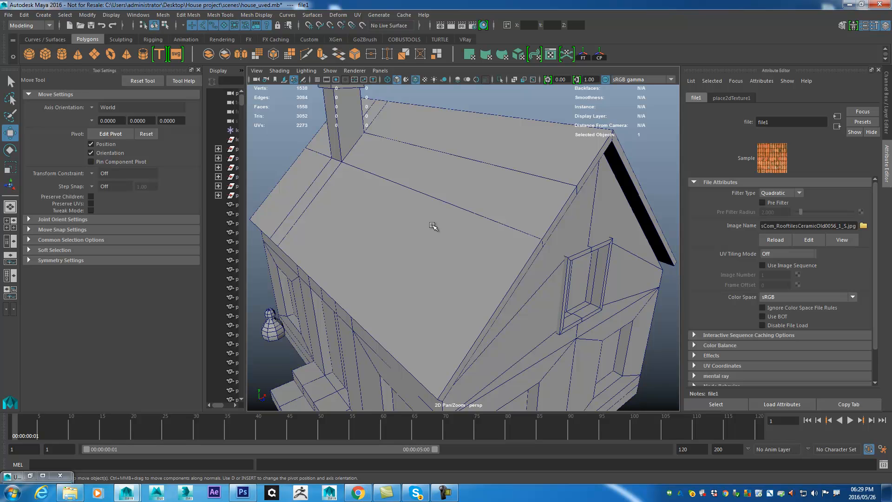
key(6)
drag(507, 204, 511, 242)
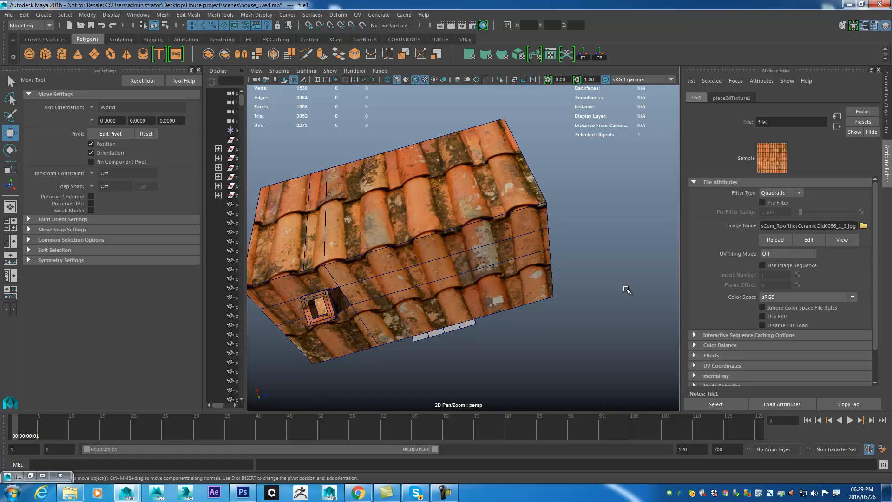
drag(524, 221, 539, 208)
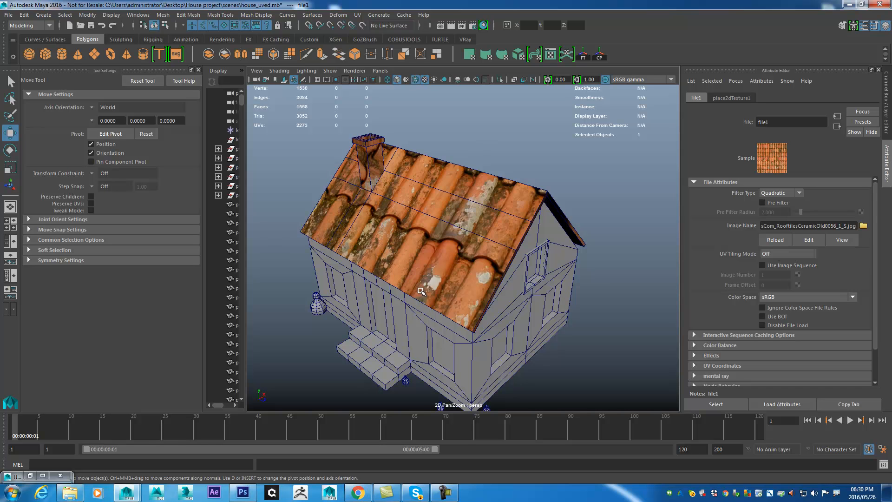
- Select the roof, frame it in the view and open the UV Editor for it
click(488, 253)
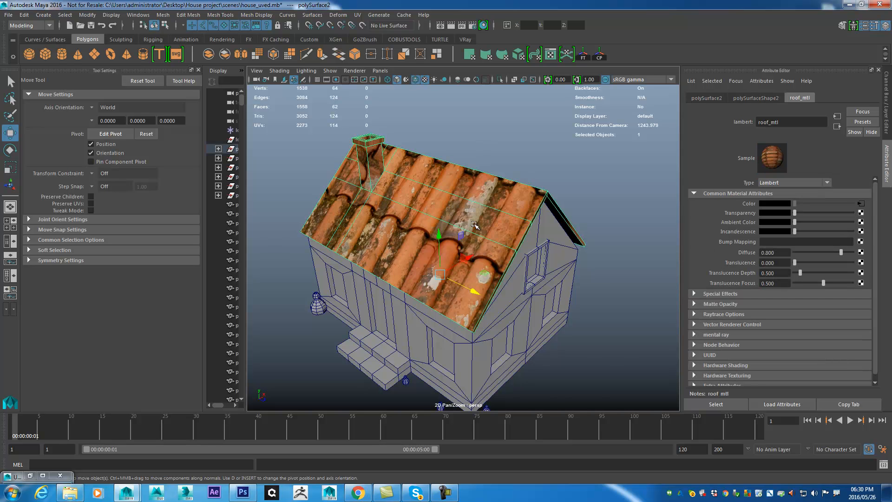
key(f)
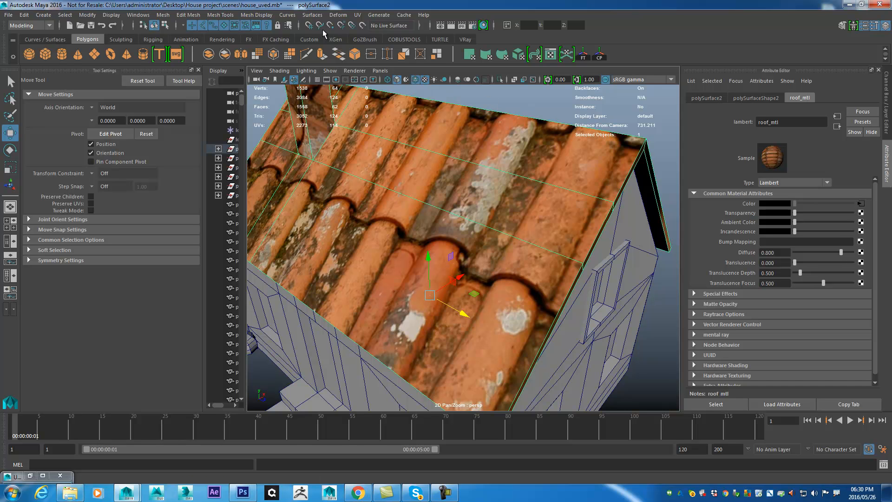
click(358, 15)
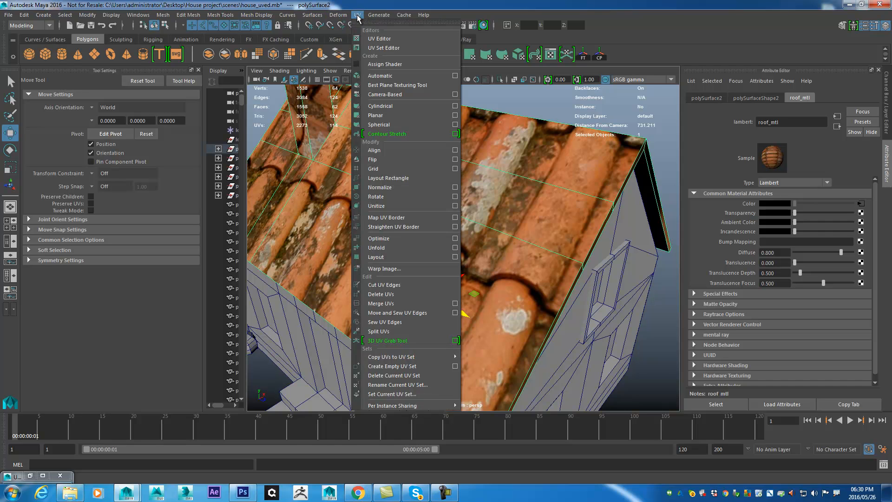
click(381, 40)
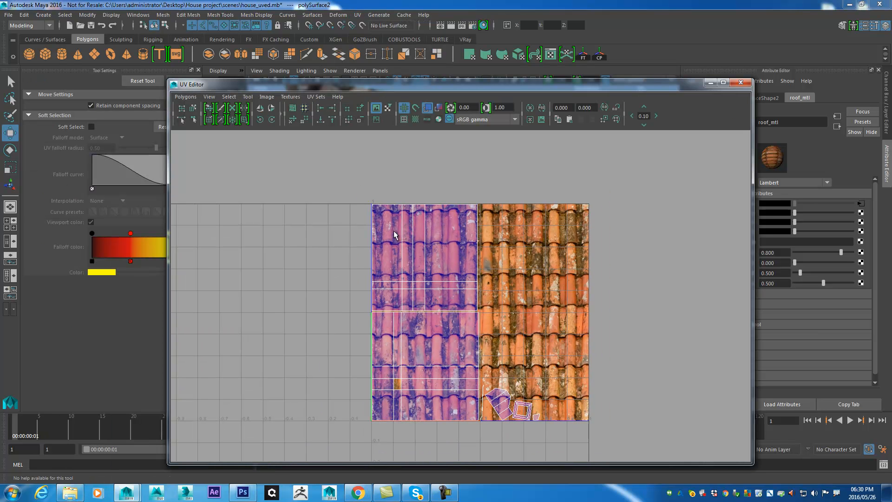
- Try to scale up all the roof's UV shells uniformly to well beyond the texture square, checking the tiles in the perspective view
scroll(542, 321, down, 1)
right_click(446, 258)
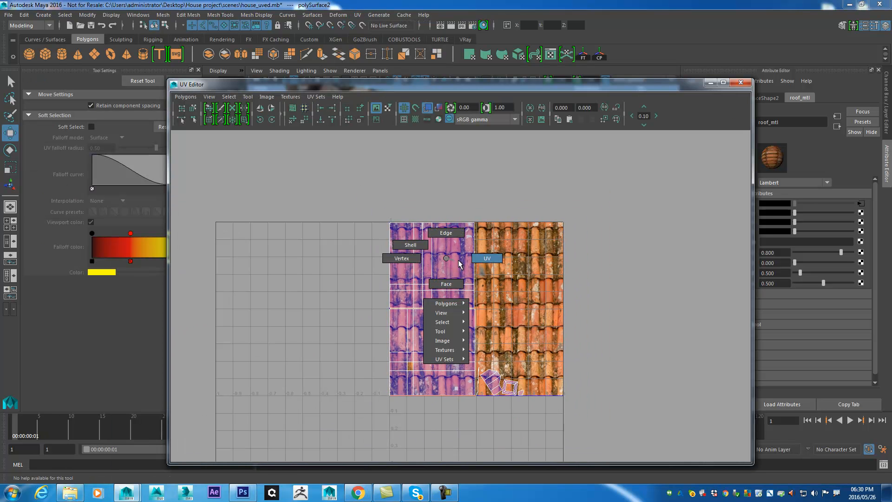
click(410, 244)
drag(324, 190, 621, 447)
scroll(641, 385, down, 3)
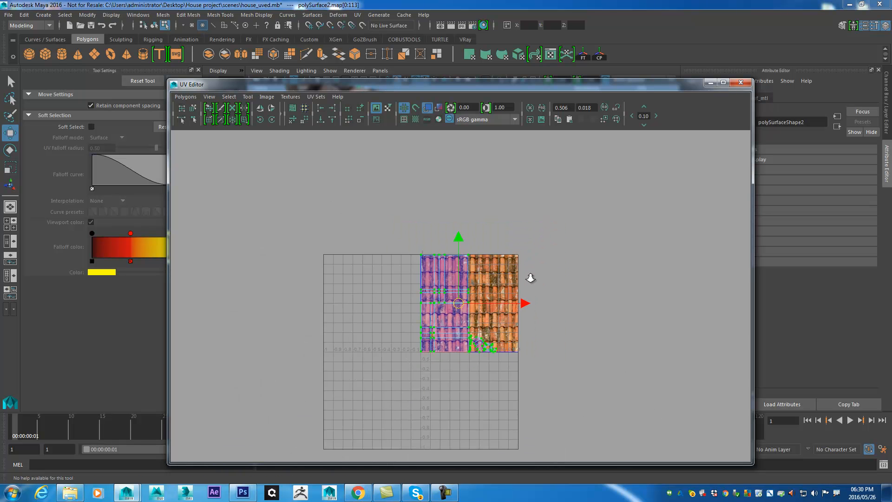
key(r)
drag(459, 302, 643, 205)
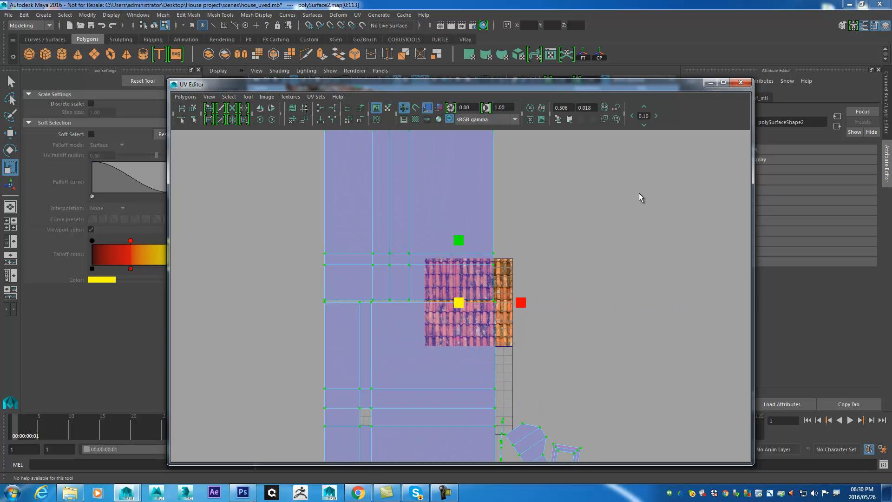
drag(555, 86, 891, 54)
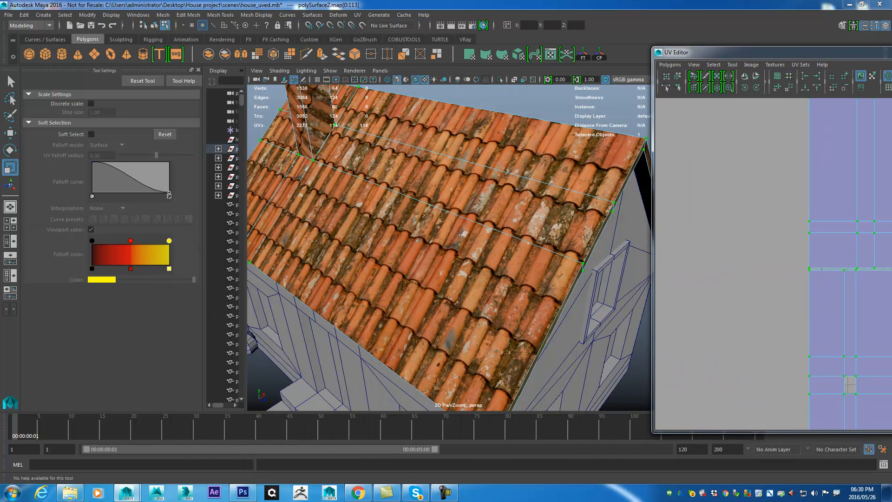
drag(891, 269, 891, 235)
drag(596, 310, 619, 291)
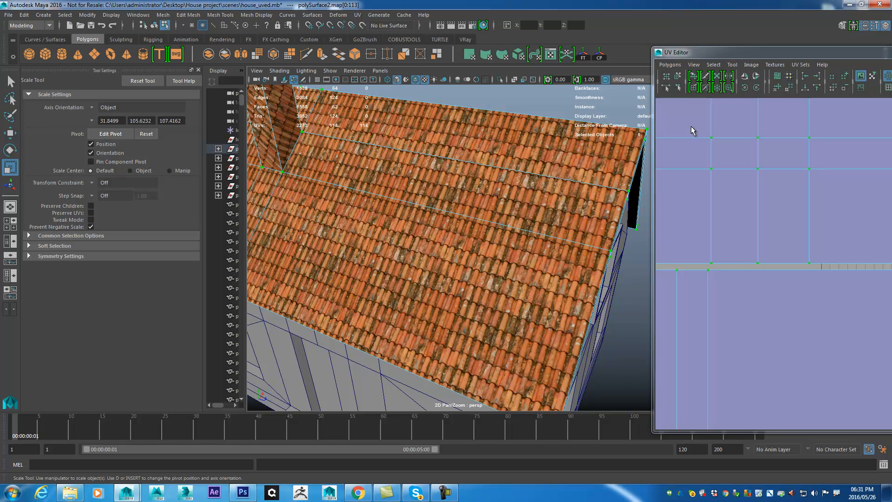
- Undo the roof's UV scaling, then return to object mode with the UV Editor minimized
drag(740, 53, 375, 36)
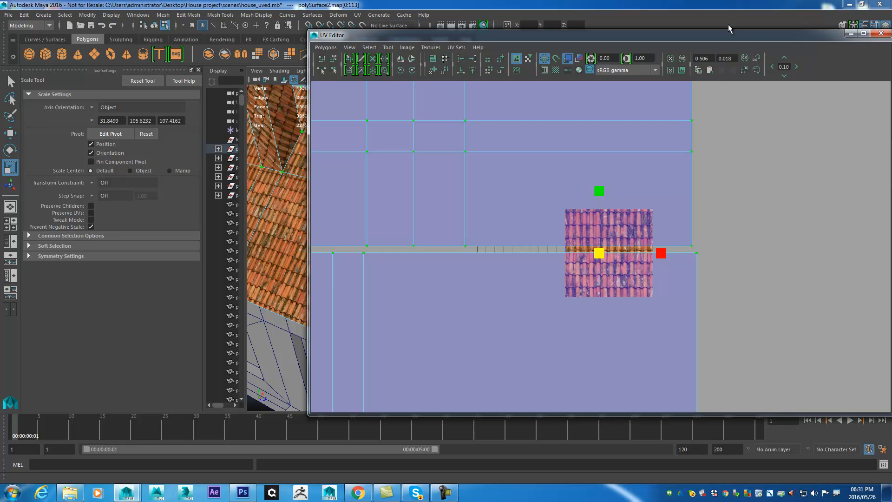
drag(734, 38, 622, 40)
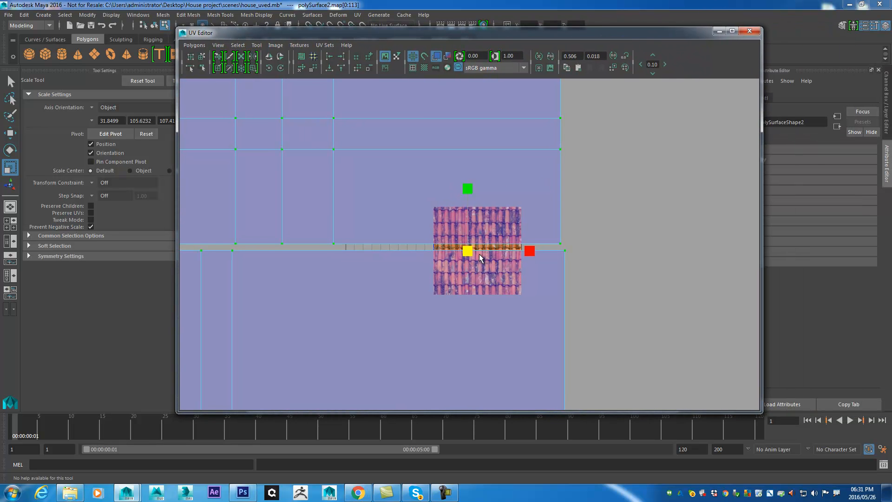
key(ctrl+z)
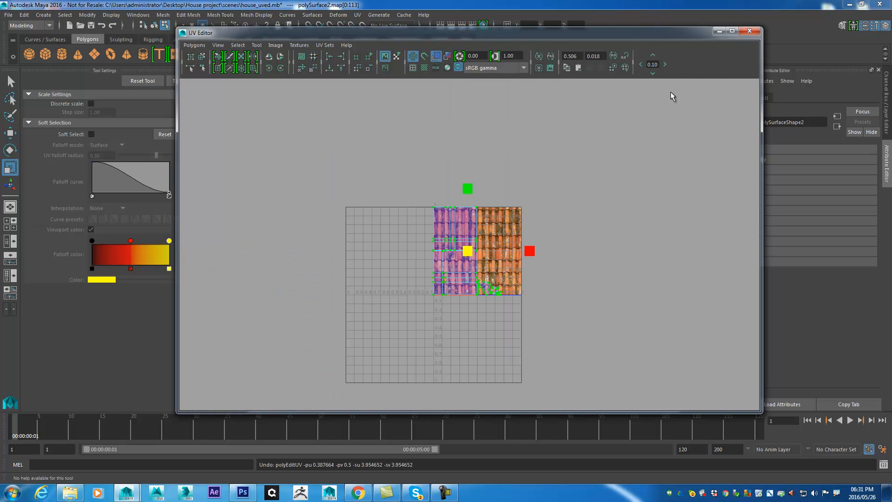
click(720, 31)
right_click(493, 221)
drag(591, 261, 569, 235)
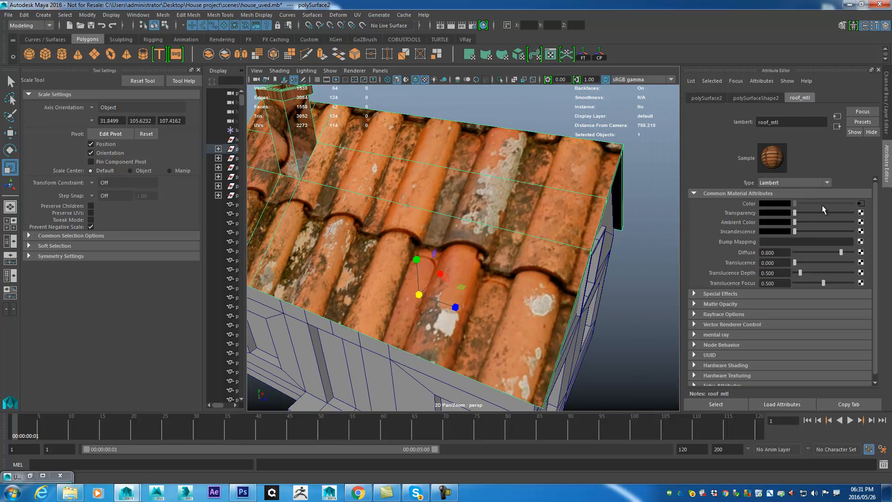
- Open the place2dTexture node of roof_mtl's color texture
click(862, 204)
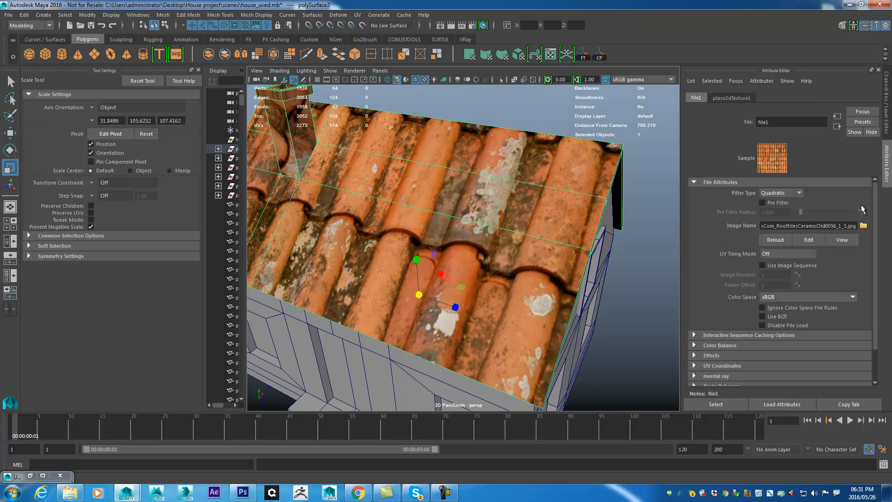
click(728, 95)
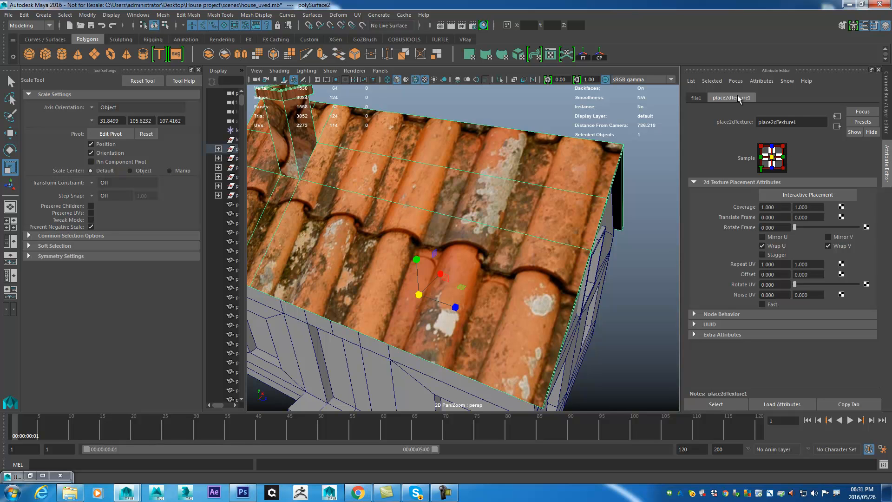
- Set the roof texture's Repeat UV to 50 by 50 and inspect the tile size on the roof
click(782, 264)
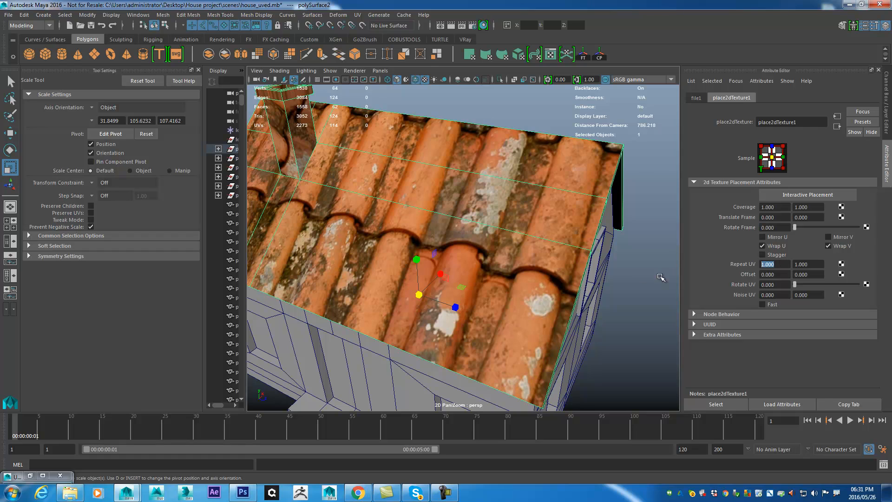
text(50)
key(Tab)
text(50)
key(Tab)
scroll(572, 228, up, 5)
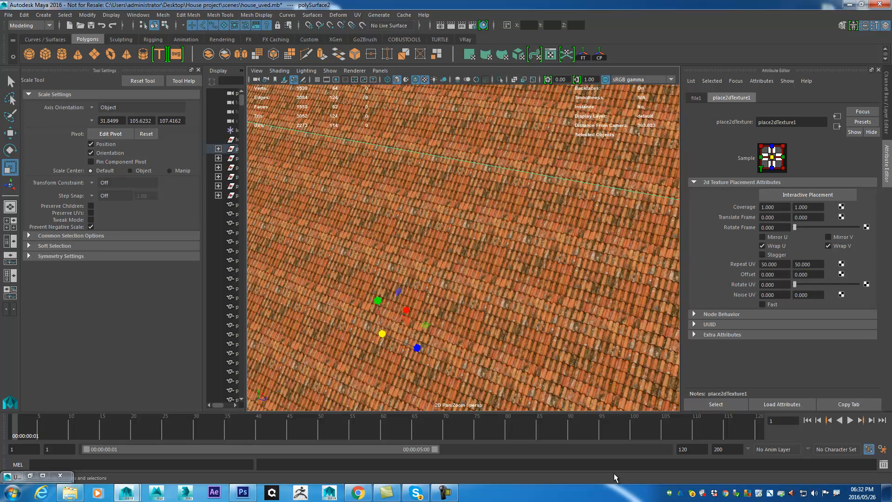
drag(434, 231, 539, 346)
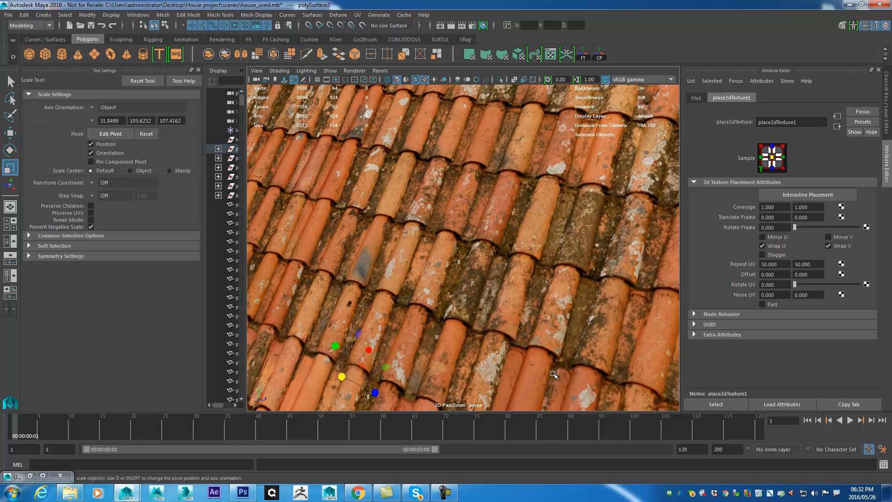
- Set the roof texture's Repeat UV to 10 by 10 and check the tiling on the roof
drag(783, 264, 629, 275)
text(10)
key(Tab)
text(10)
key(Return)
drag(617, 269, 523, 186)
drag(597, 298, 547, 329)
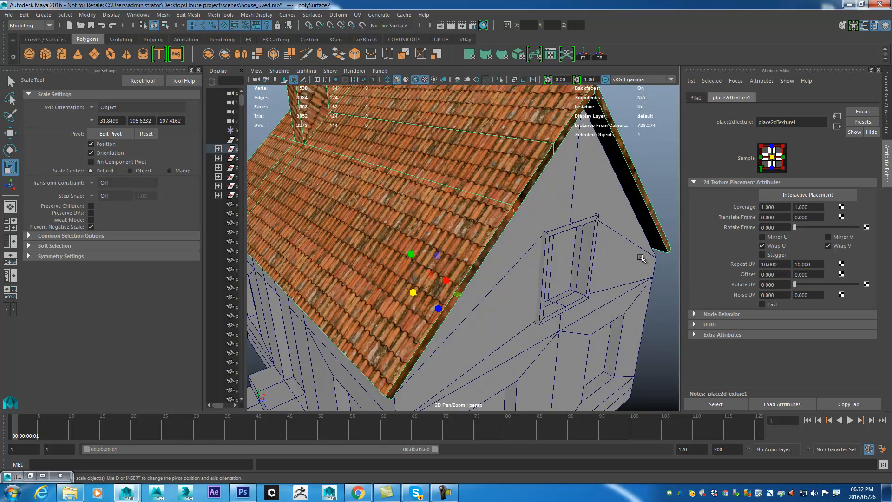
drag(419, 206, 447, 214)
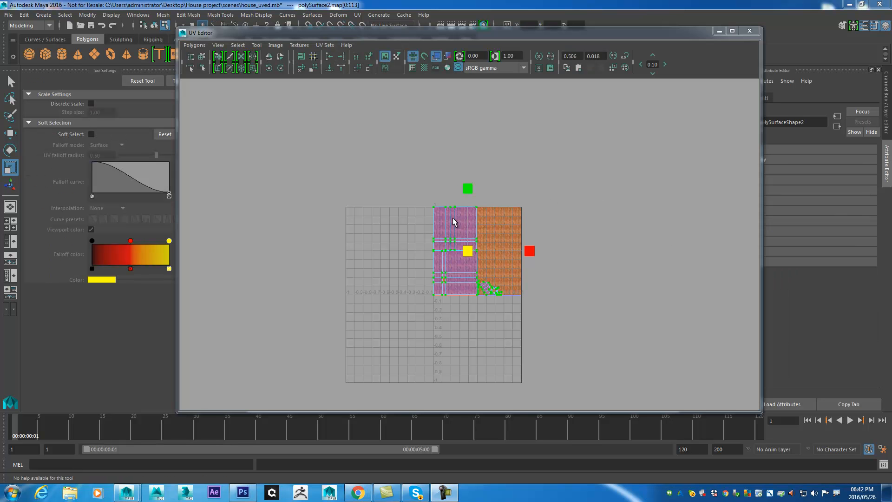
- Minimize the UV Editor and return the roof to object mode
click(720, 30)
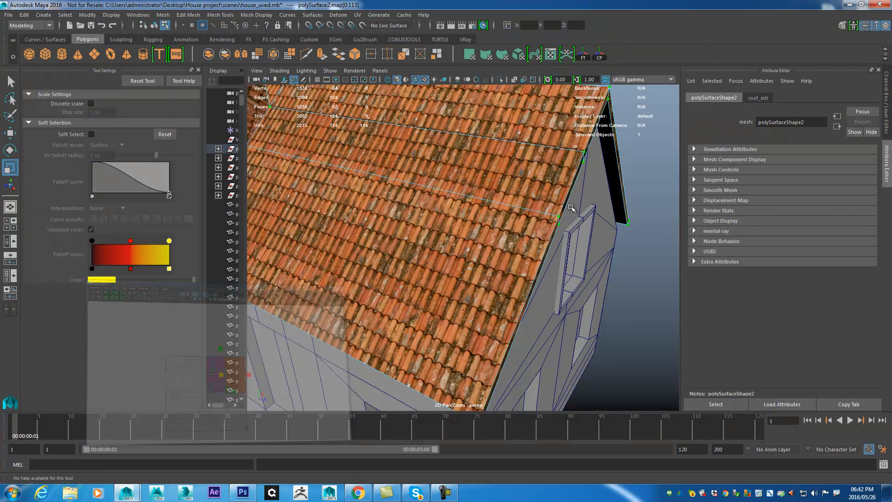
drag(553, 205, 494, 219)
drag(435, 204, 475, 215)
right_click(529, 214)
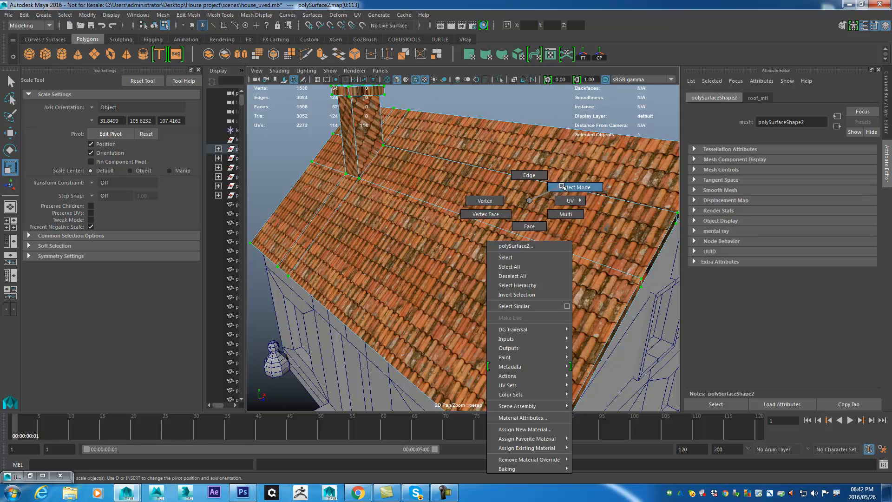
click(573, 189)
- Examine the tiling up to the roof's gable edges, then restore the UV Editor and place it below the roof view
mouse_move(573, 189)
mouse_down()
mouse_move(566, 215)
mouse_move(603, 215)
mouse_move(494, 222)
mouse_move(484, 241)
mouse_move(490, 222)
mouse_move(460, 207)
mouse_move(562, 195)
mouse_up()
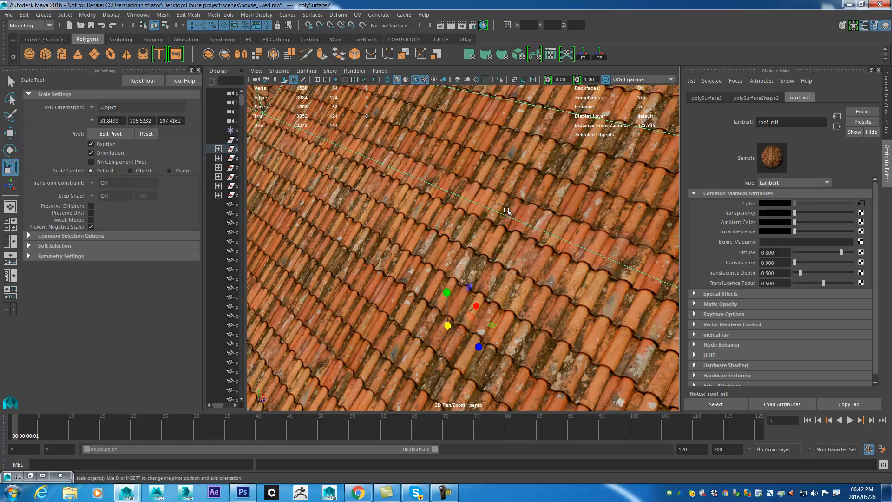
drag(560, 278, 454, 263)
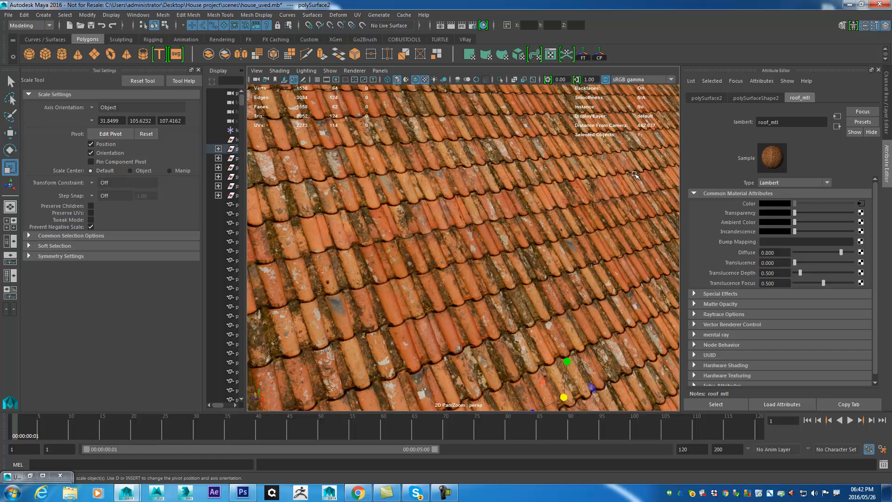
drag(659, 185, 487, 160)
drag(454, 189, 483, 261)
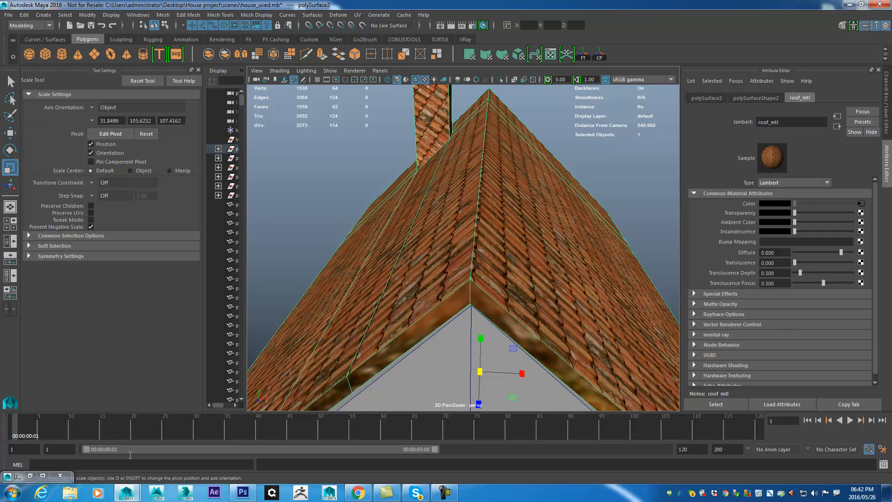
click(32, 476)
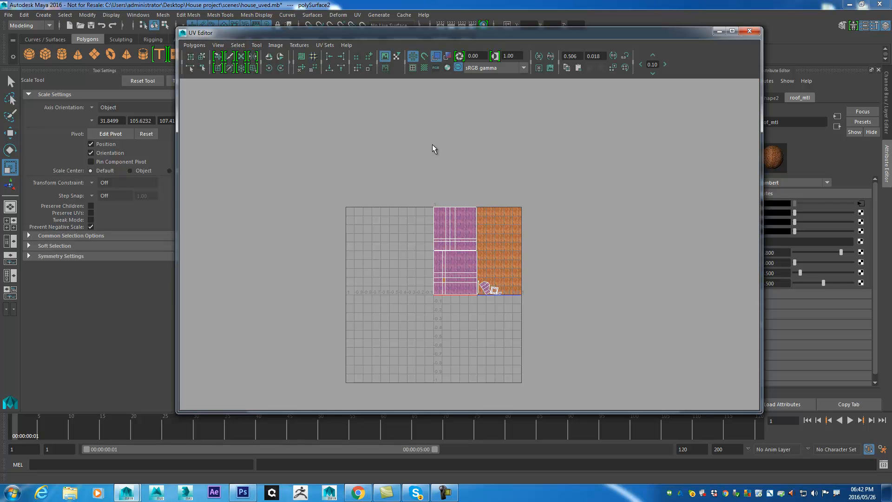
scroll(497, 279, up, 5)
scroll(653, 291, up, 2)
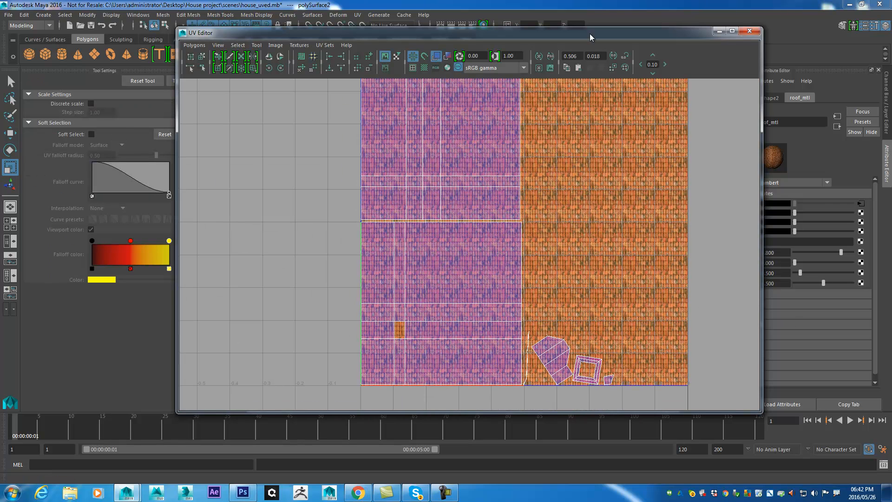
drag(532, 36, 637, 279)
- Switch the roof to face selection and select the large face of one roof slope
right_click(512, 159)
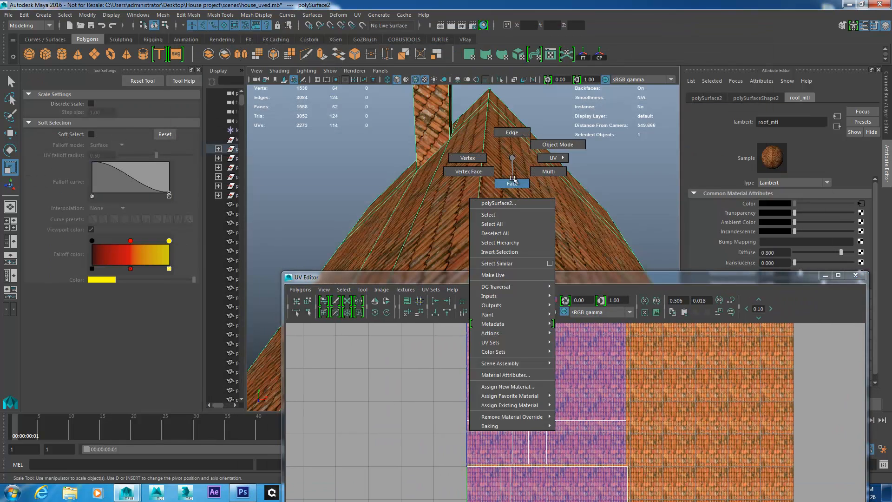
click(517, 207)
scroll(538, 199, up, 5)
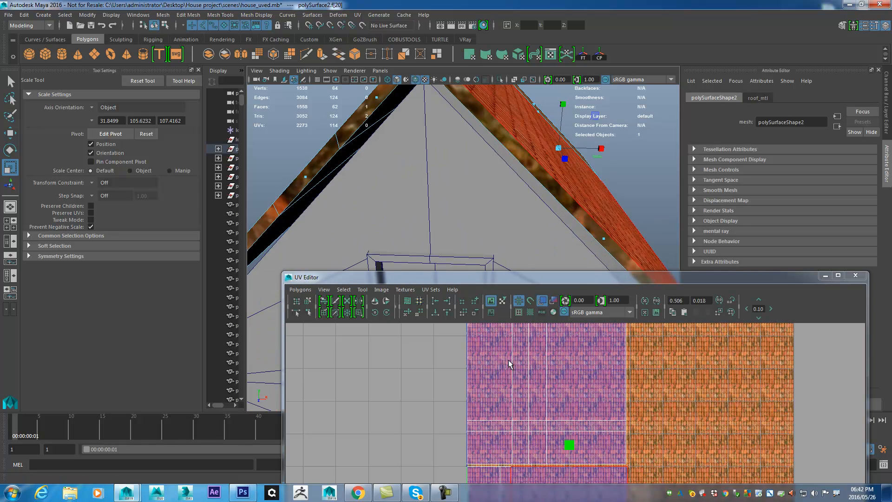
scroll(584, 188, down, 6)
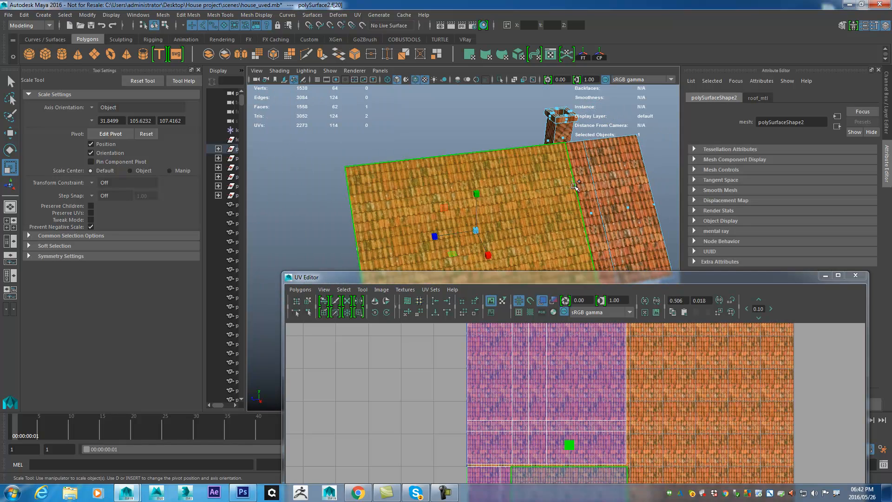
- Select the adjoining roof slope face, bring its shell into view in the UV Editor and hide the texture image
click(585, 188)
drag(593, 279, 550, 57)
scroll(438, 253, up, 3)
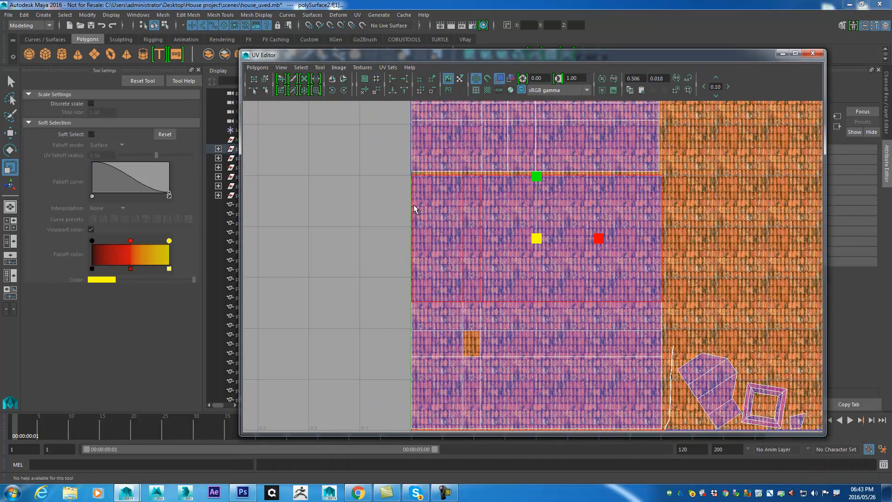
scroll(528, 251, up, 5)
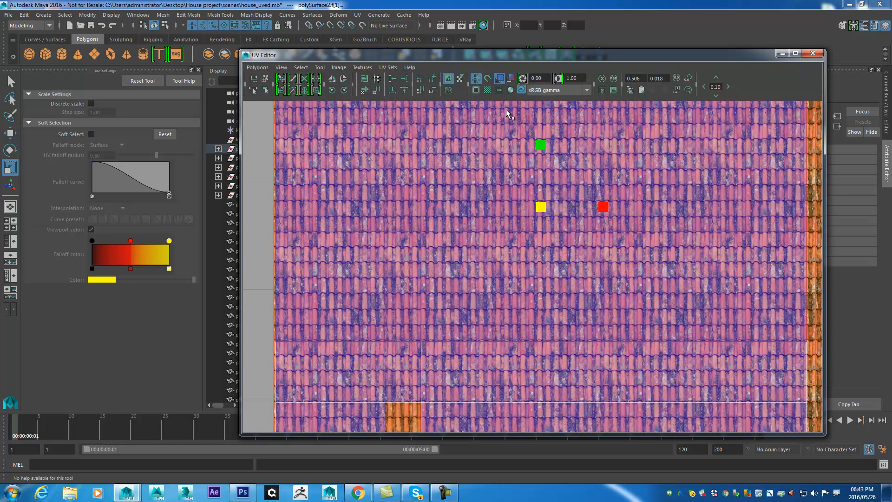
click(449, 79)
- Select the edges along the lower boundary of the roof slope's UV area and cut them to separate the slope
right_click(658, 323)
click(659, 300)
drag(692, 309, 692, 372)
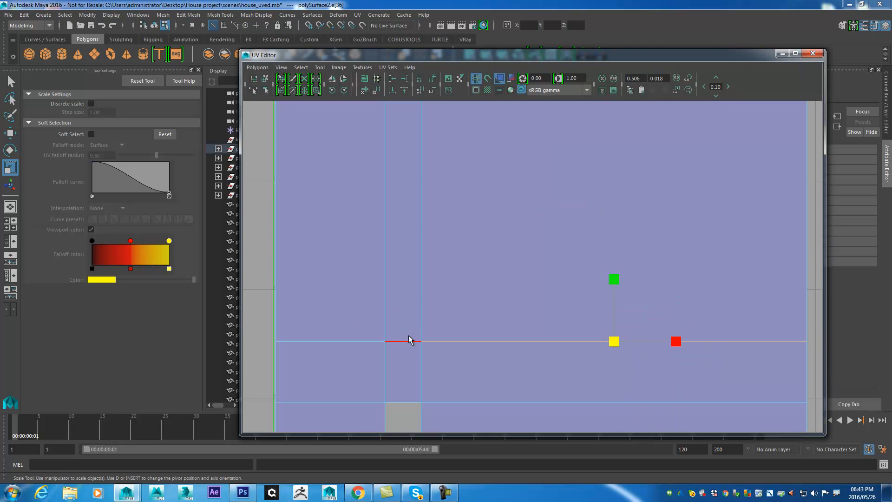
drag(333, 326, 312, 374)
scroll(585, 349, down, 3)
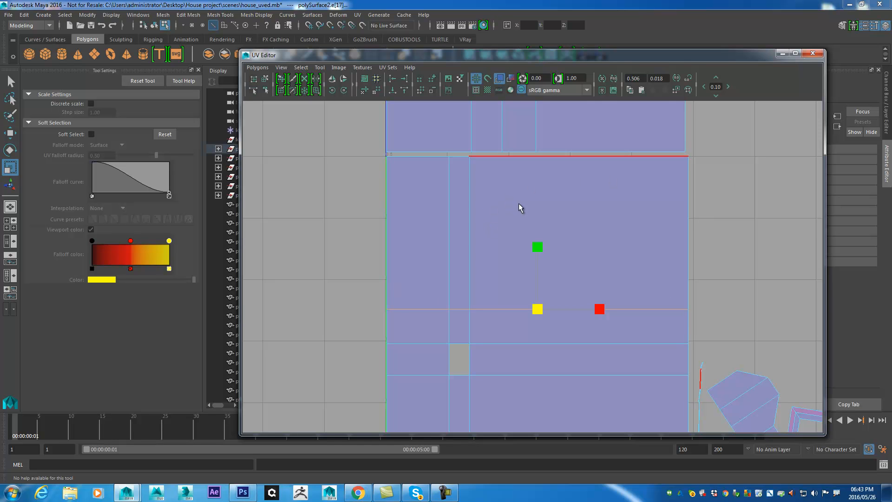
click(258, 67)
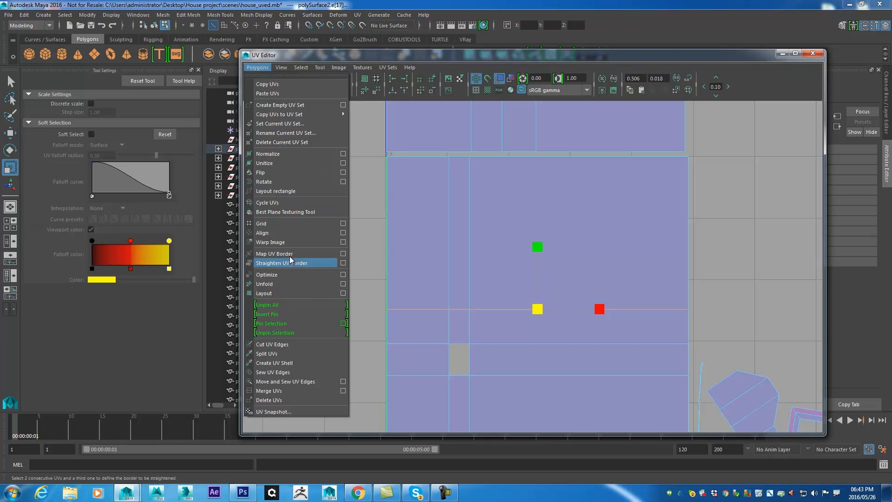
click(297, 344)
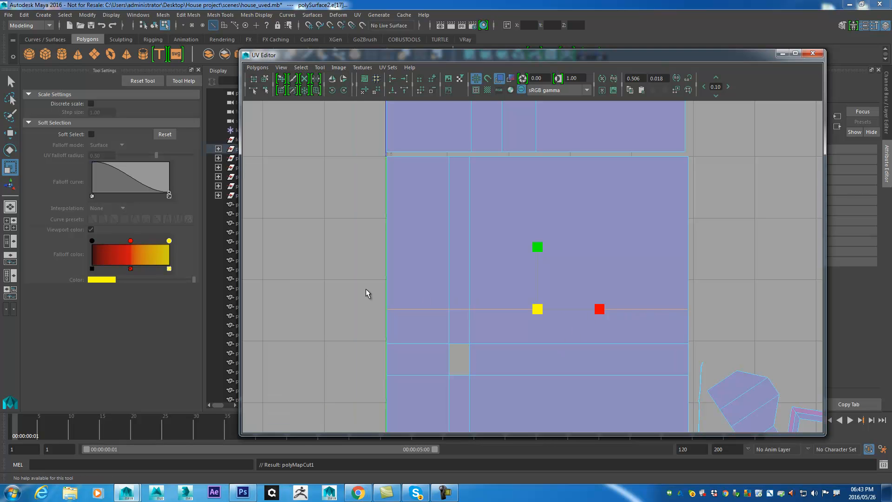
- Select the separated roof slope as a UV shell and rotate it by half a turn in place
click(264, 80)
click(578, 230)
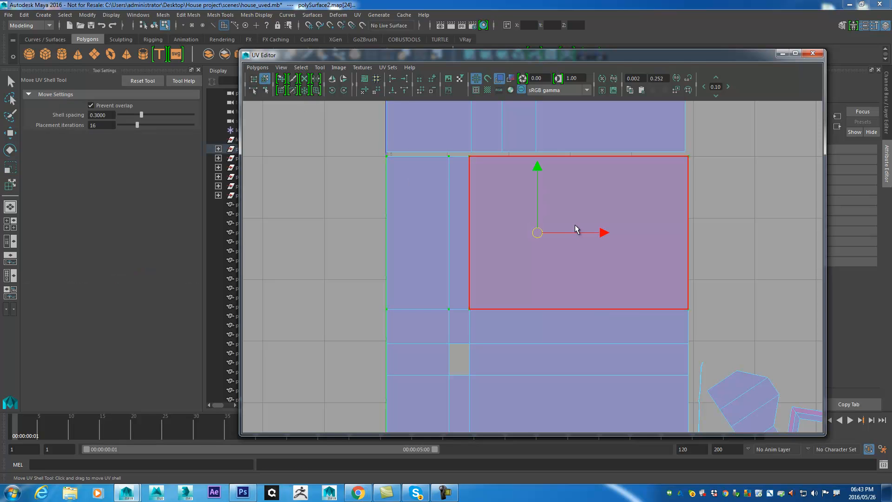
key(e)
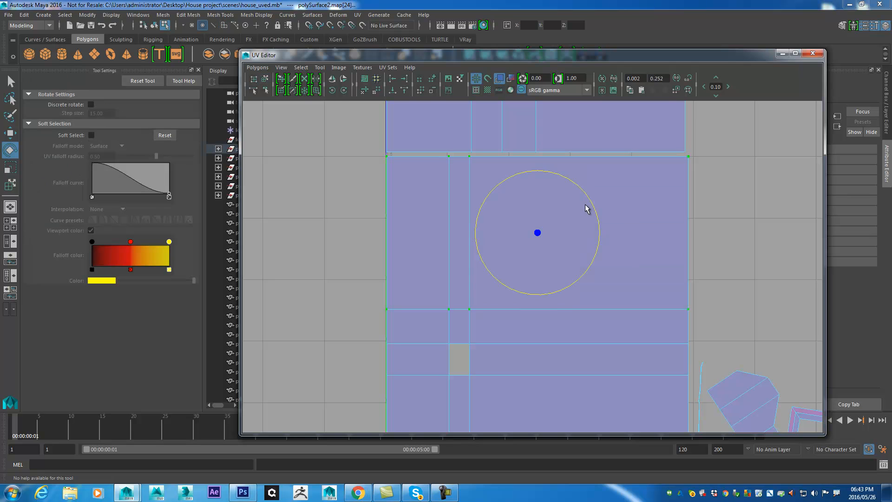
drag(589, 203, 390, 389)
key(ctrl+z)
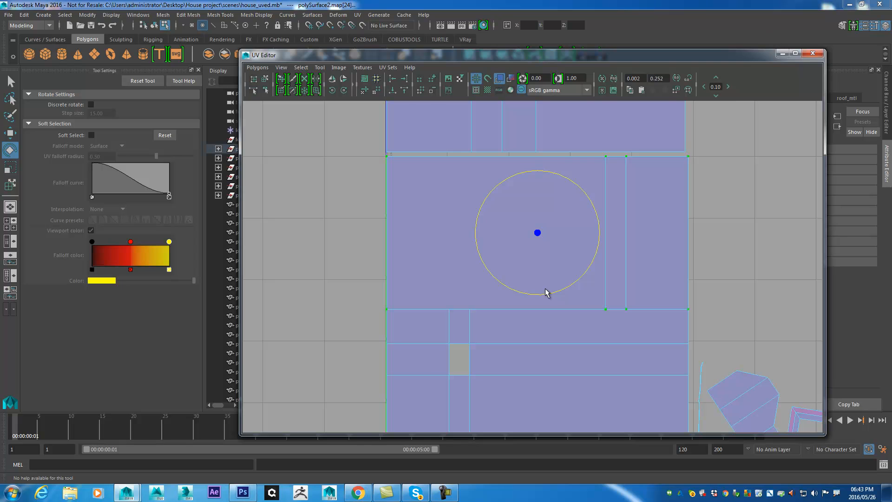
- Minimize the UV Editor and check the tile direction on both slopes at the roof ridge
click(783, 54)
drag(439, 246, 478, 243)
scroll(443, 248, up, 5)
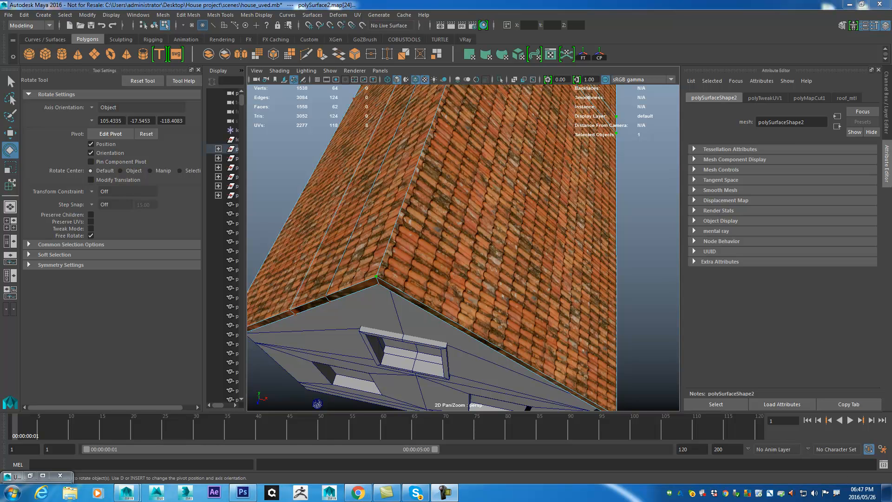
- Return the house walls to object mode and examine the wall corner and gable under the roof
drag(600, 262, 574, 215)
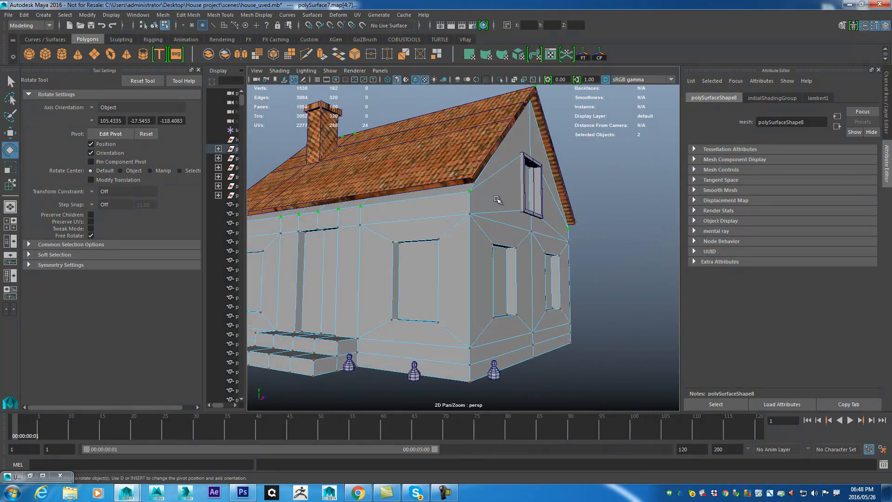
scroll(497, 199, up, 4)
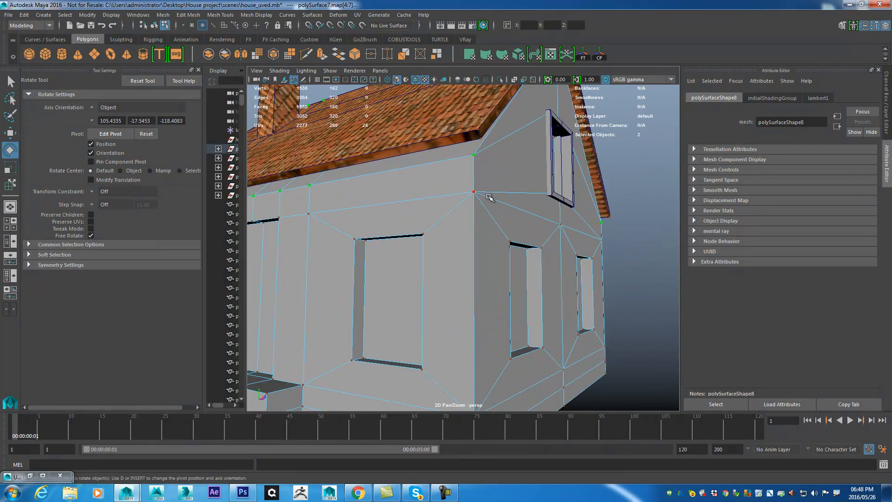
right_click(494, 198)
drag(510, 169, 498, 179)
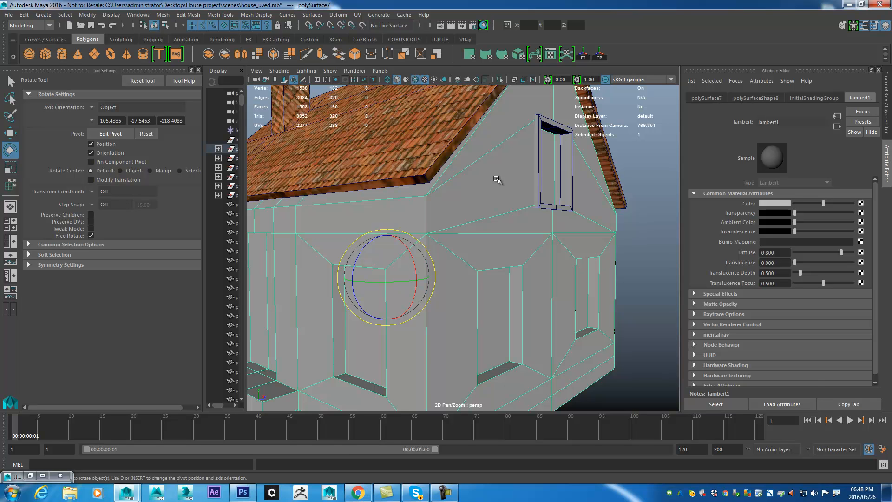
drag(558, 227, 531, 219)
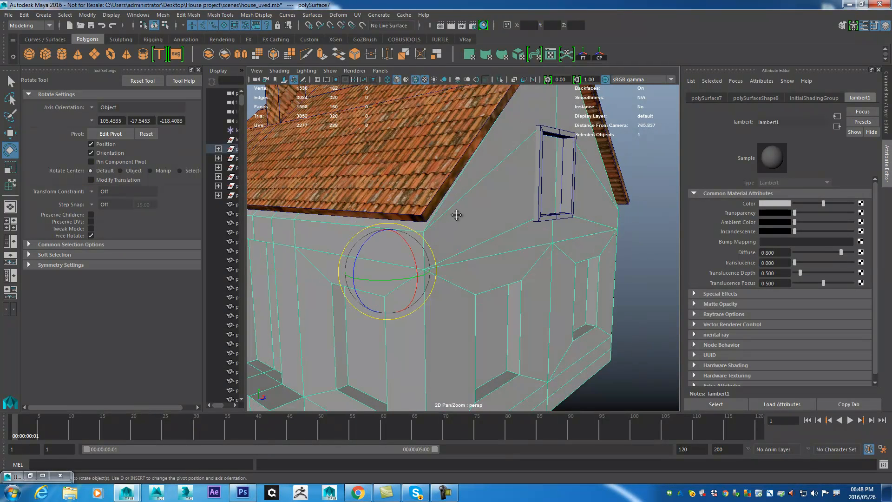
drag(456, 219, 456, 199)
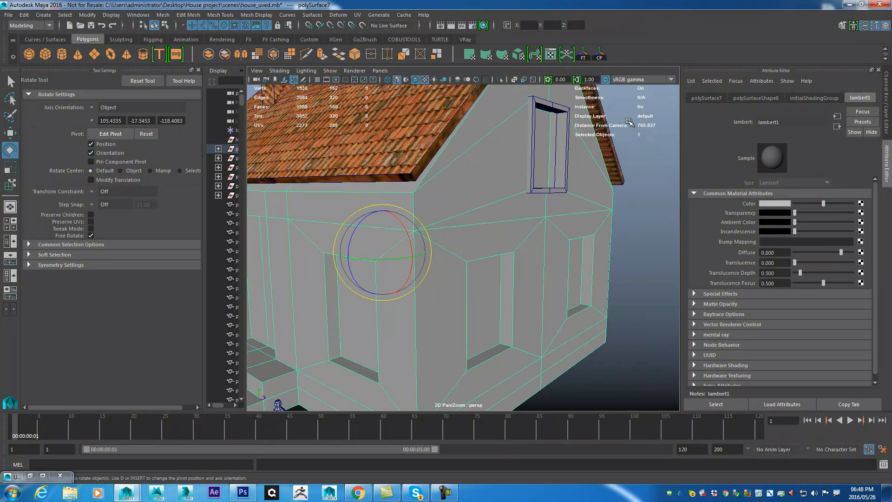
- Open the House project's sourceimages folder from the desktop and preview the brick texture TexturesCom_BrickSmallBrown0270_1_S.jpg
click(849, 4)
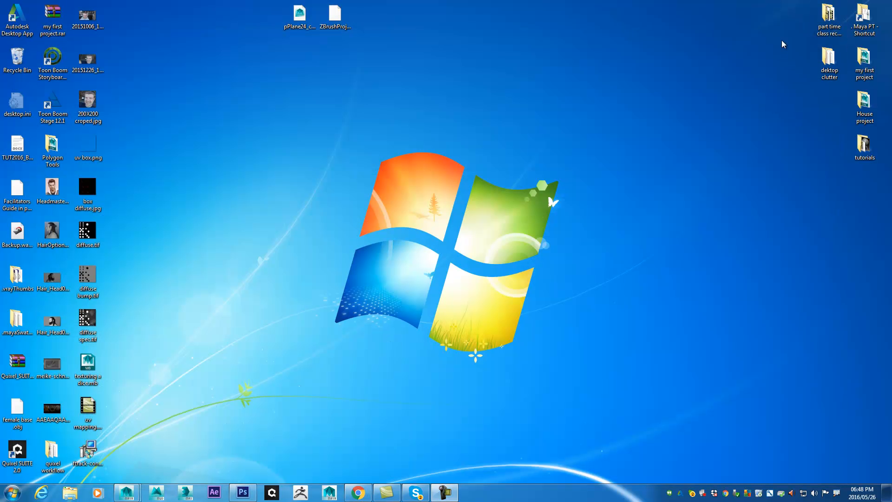
double_click(864, 102)
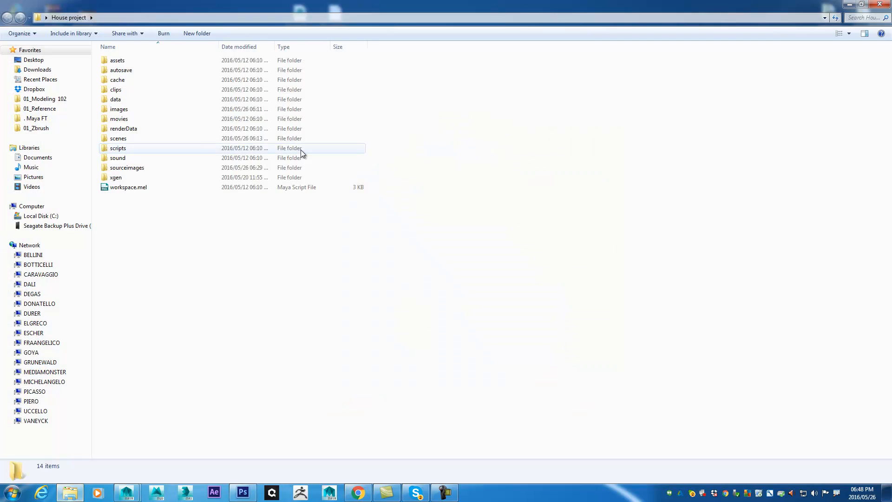
double_click(165, 167)
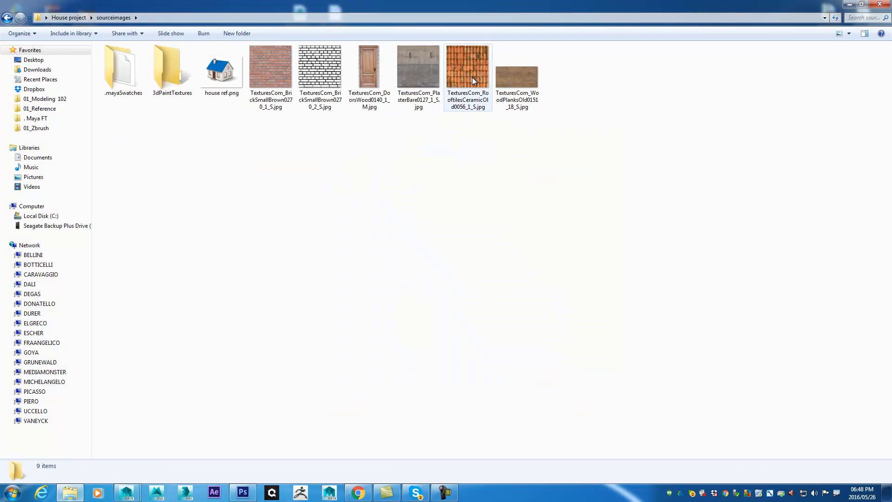
double_click(272, 68)
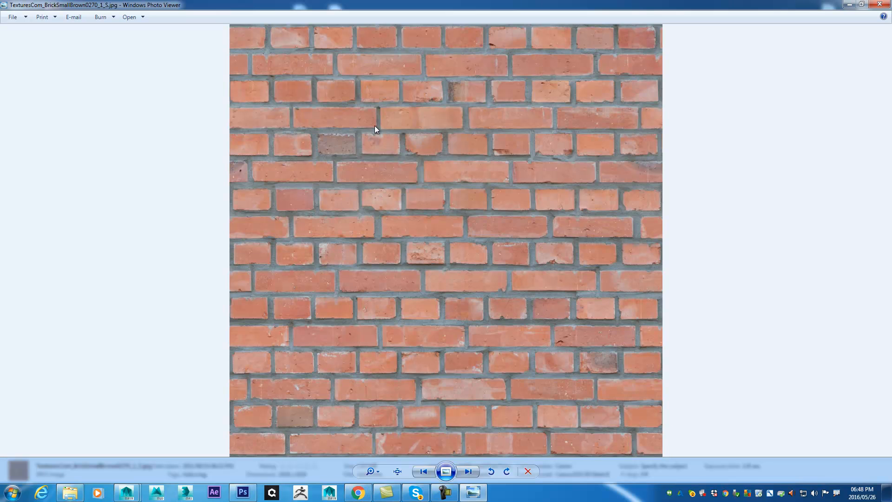
click(850, 5)
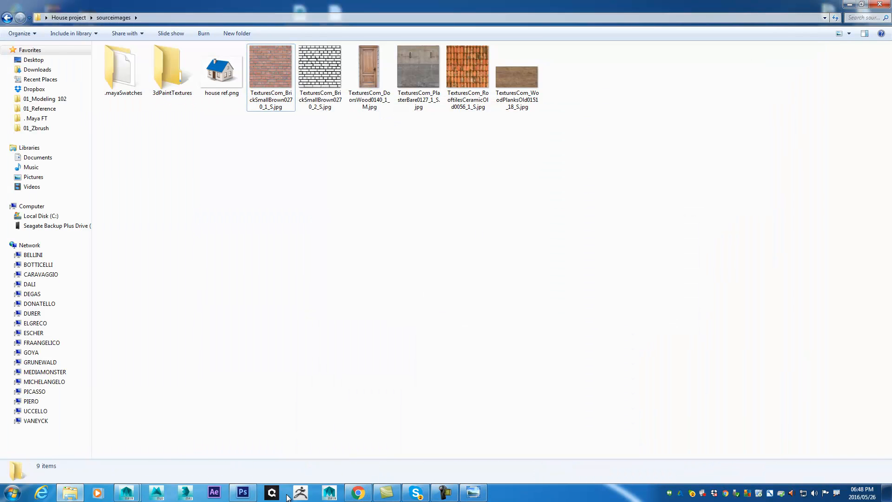
- Switch to Photoshop and open TexturesCom_BrickSmallBrown0270_1_S.jpg from the House project's sourceimages folder
click(234, 490)
click(26, 6)
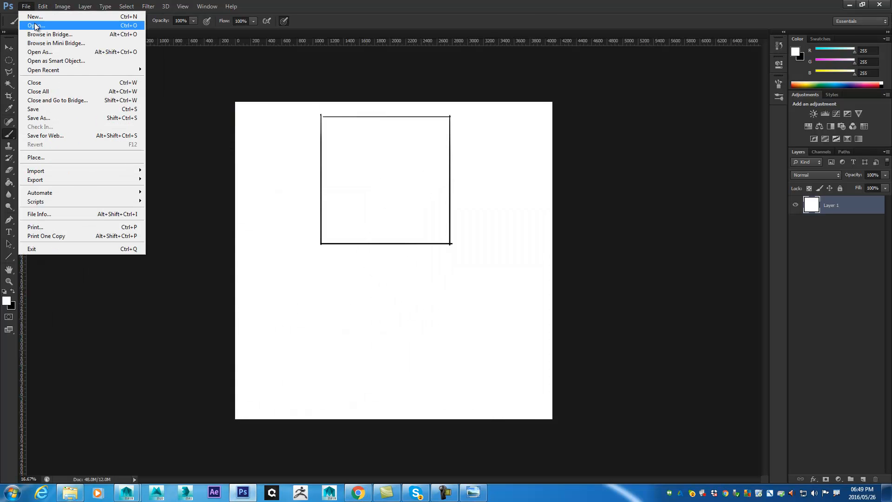
click(35, 25)
drag(517, 60, 459, 89)
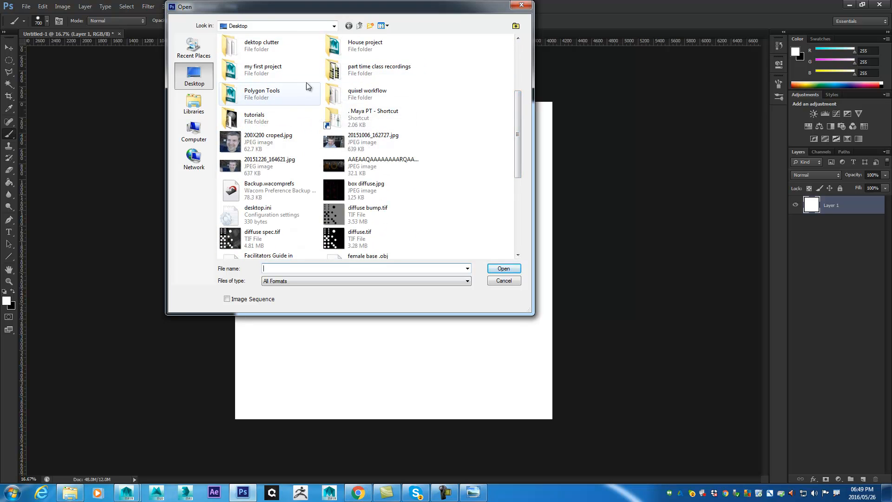
double_click(378, 48)
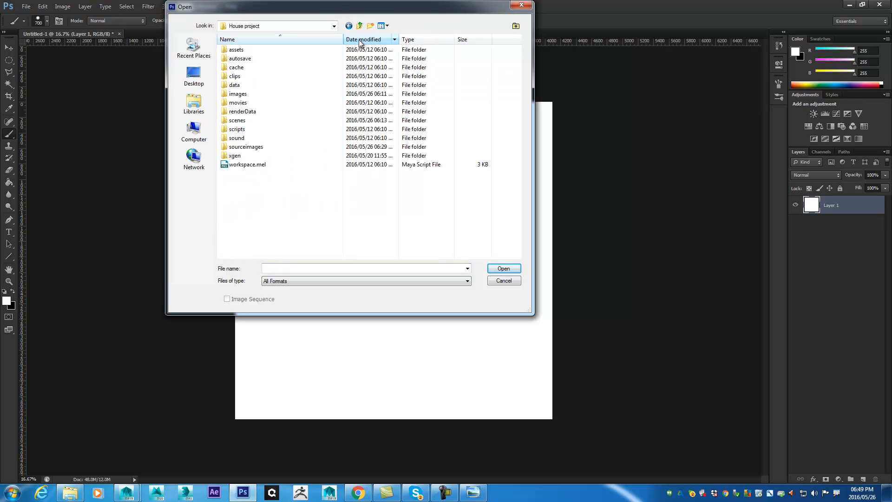
double_click(255, 145)
click(389, 59)
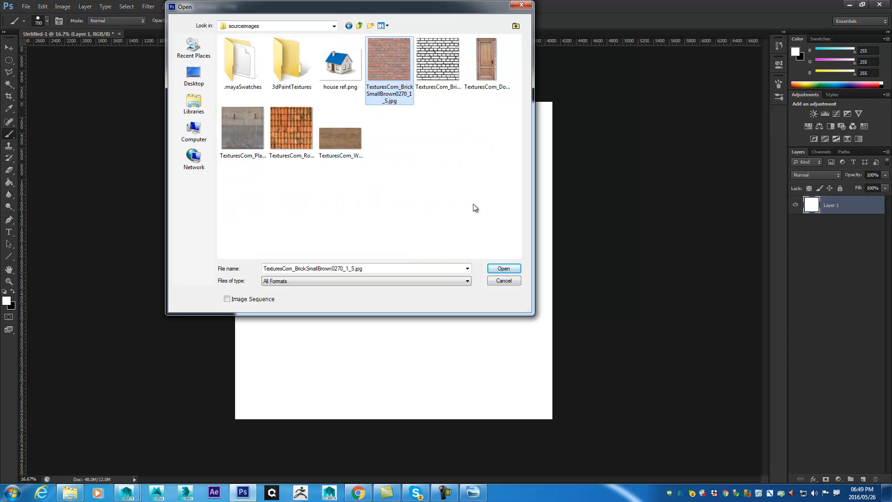
click(502, 270)
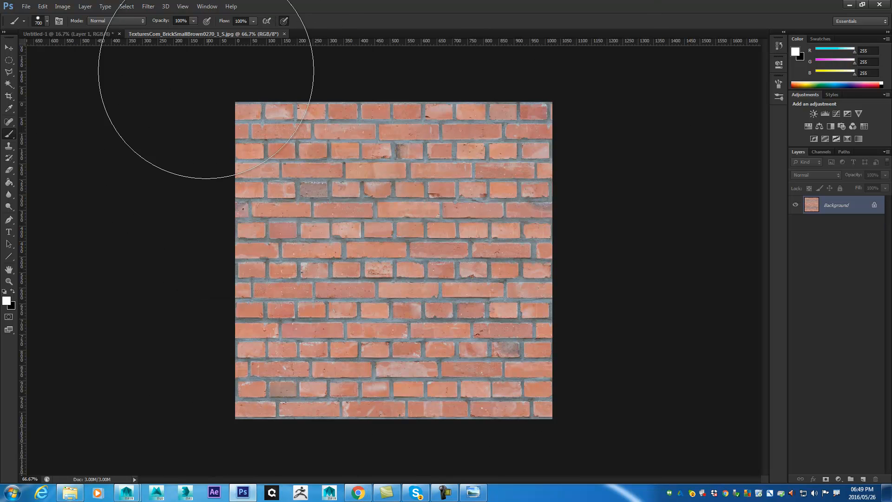
- Check the brick image's pixel dimensions in Image Size
click(62, 6)
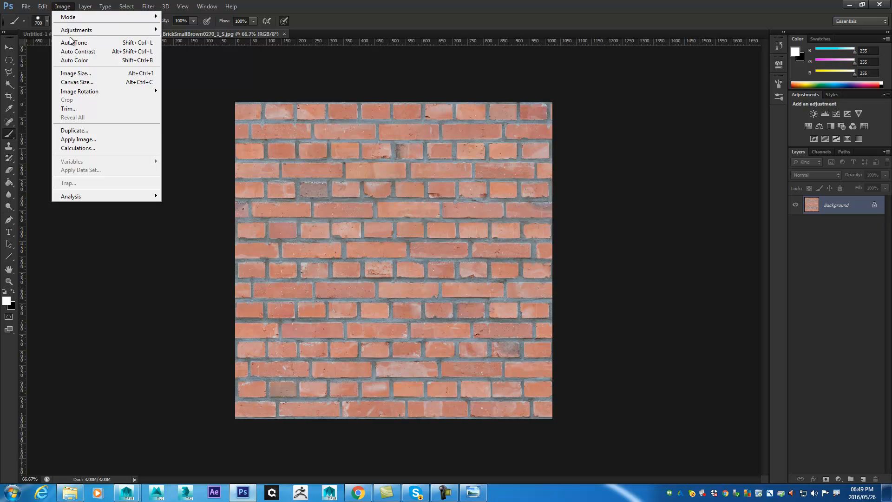
click(80, 77)
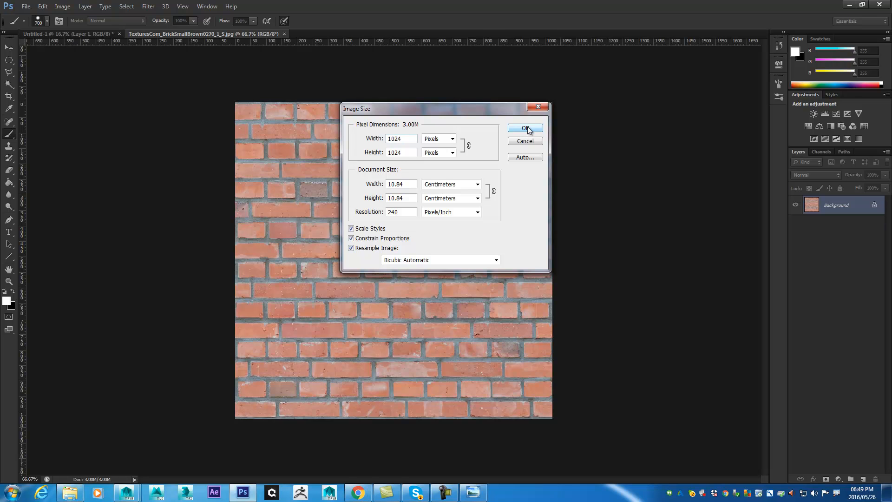
click(526, 128)
- Preview a horizontal Wrap Around shift of the brick image with the Offset filter to check its seams, then cancel the filter
click(184, 7)
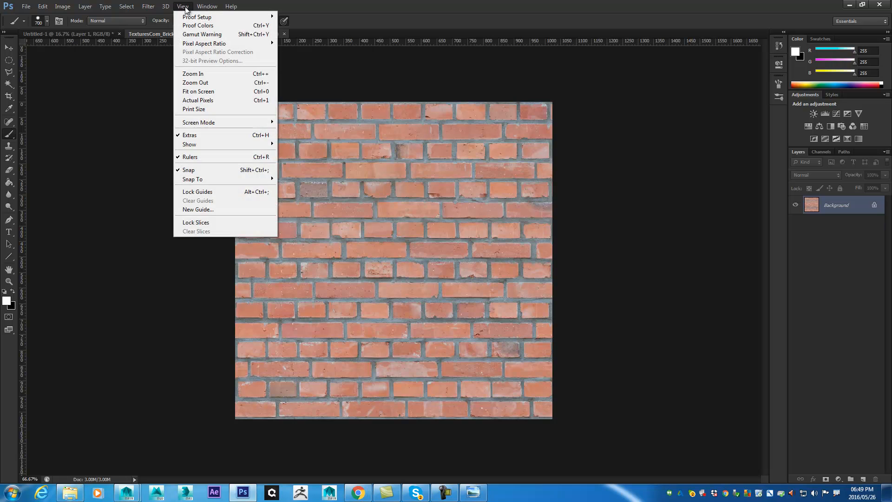
mouse_move(148, 6)
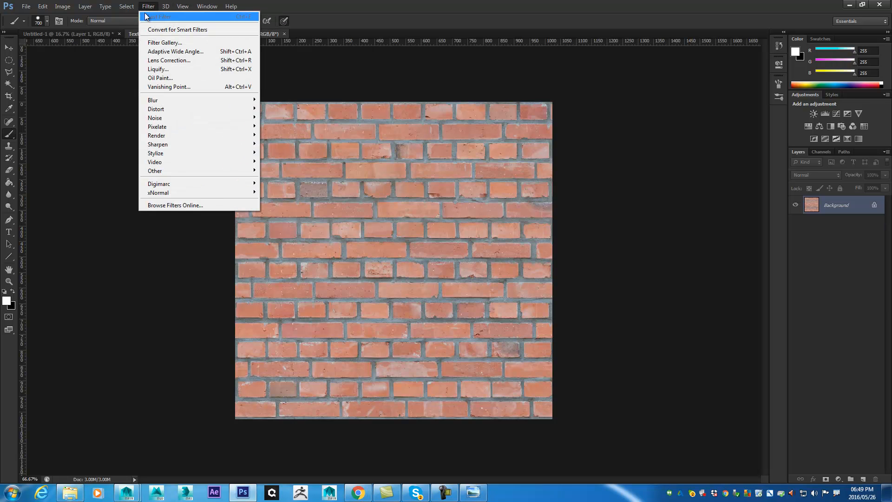
mouse_move(155, 174)
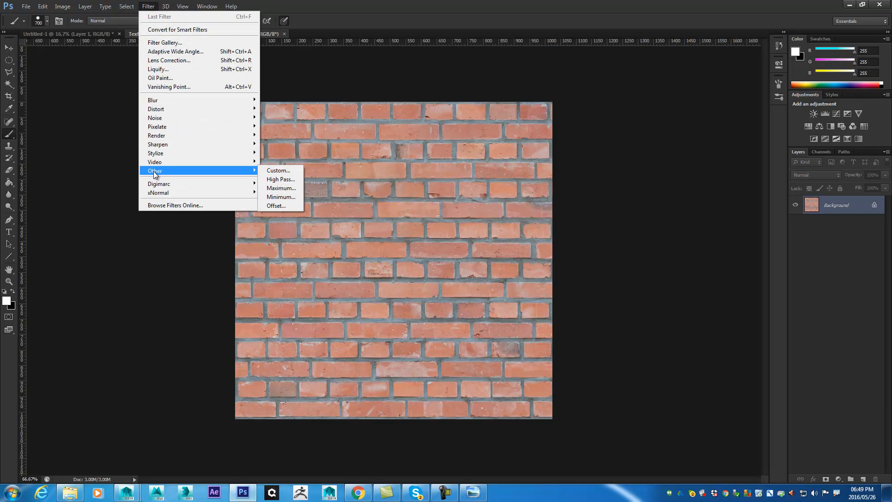
click(287, 205)
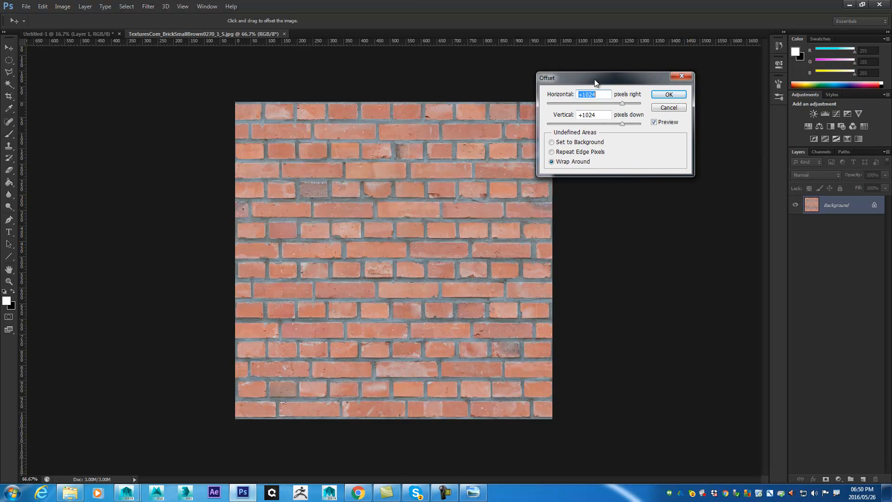
drag(595, 82, 597, 73)
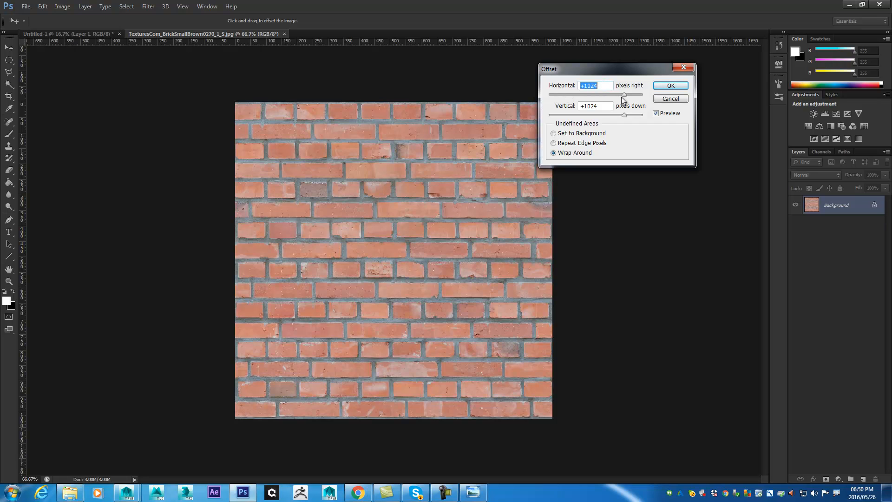
drag(625, 96, 580, 87)
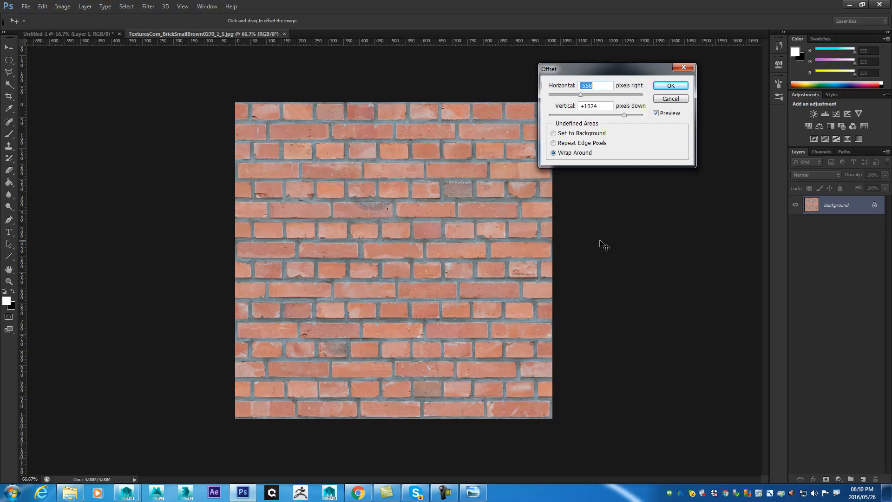
click(670, 99)
key(b)
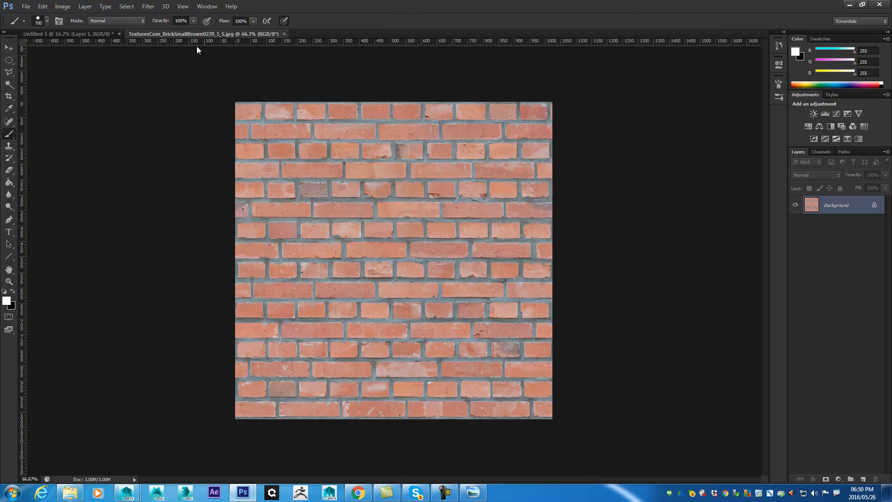
- Define the whole brick image as a pattern named "brick wall"
click(43, 6)
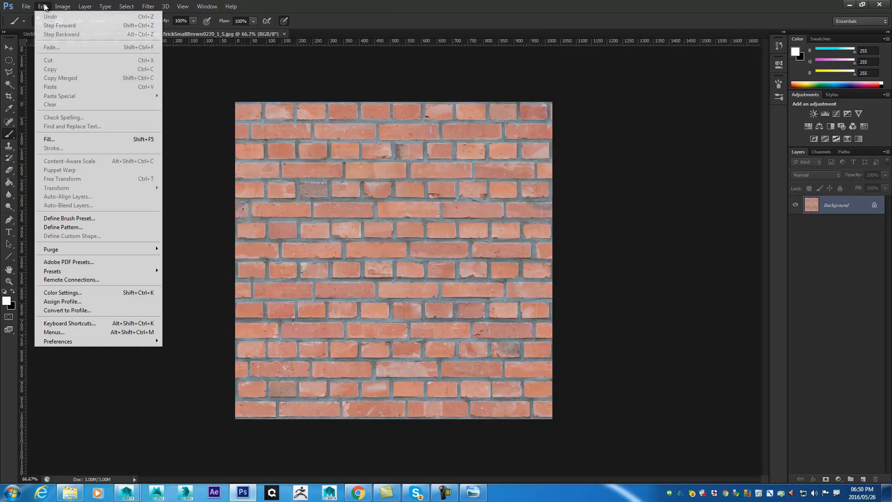
click(114, 228)
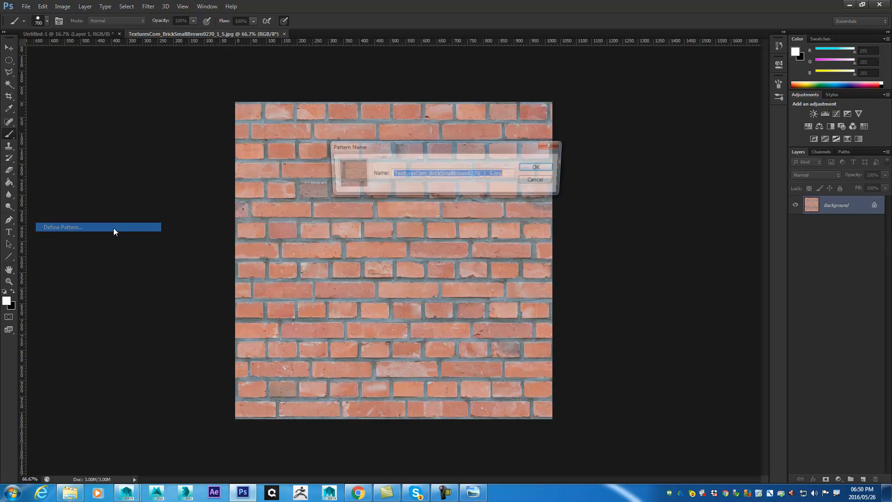
click(405, 175)
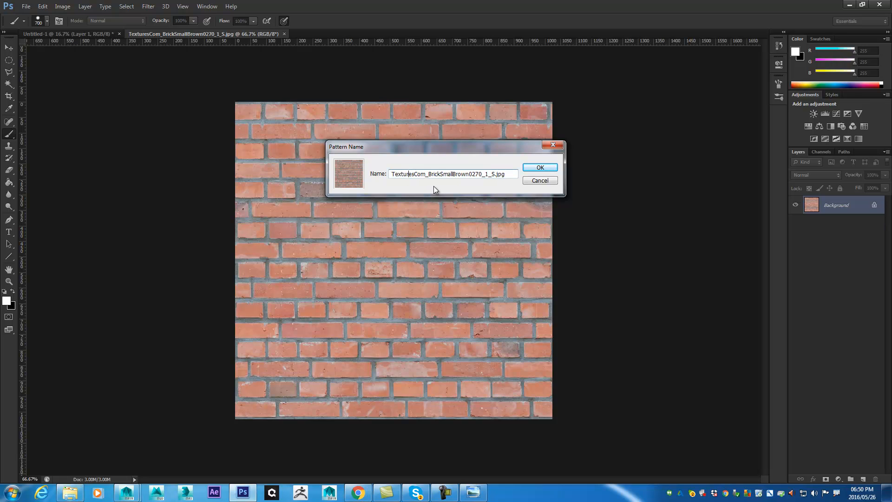
key(Delete)
key(Delete)
key(Delete)
key(Delete)
key(Delete)
key(Delete)
key(Delete)
key(Delete)
key(Delete)
key(Delete)
key(Delete)
key(Delete)
key(Delete)
key(Delete)
key(Delete)
key(Delete)
key(Delete)
key(Delete)
key(Delete)
key(Delete)
key(Delete)
key(Delete)
key(Delete)
key(Delete)
key(Delete)
key(Delete)
text(brick wa)
key(Return)
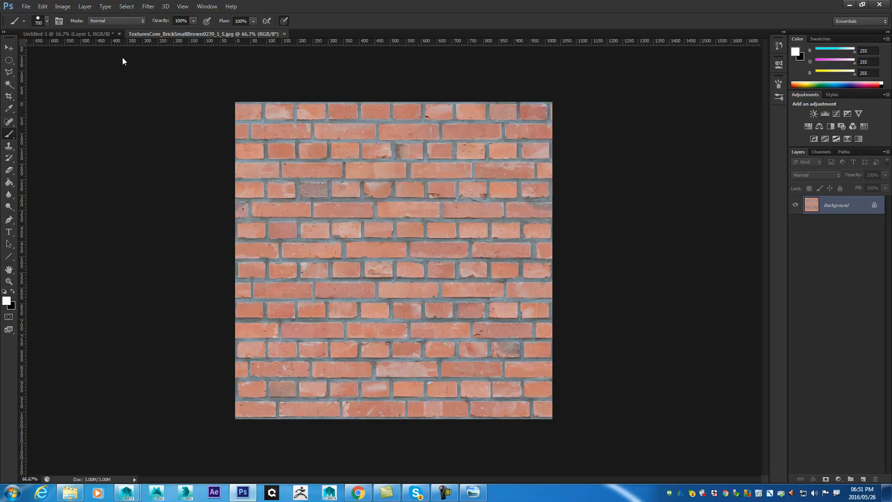
- Open hOUSE UVS.png from the House project's images folder
click(26, 6)
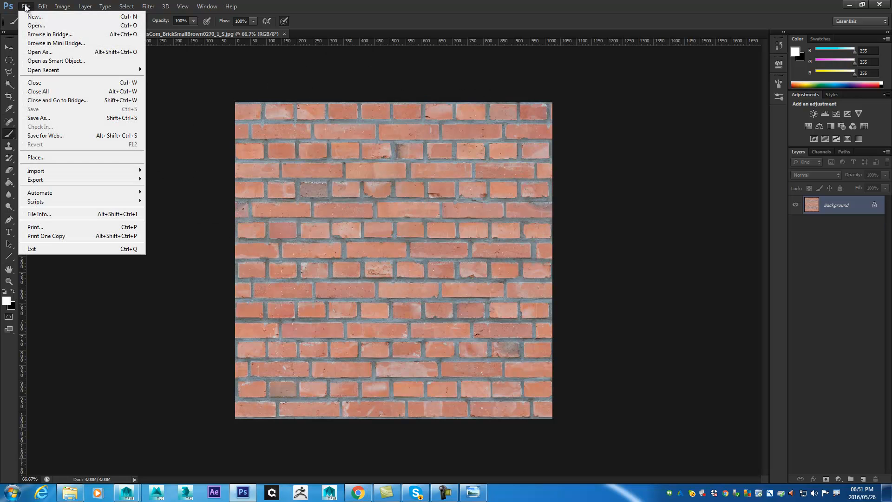
click(38, 26)
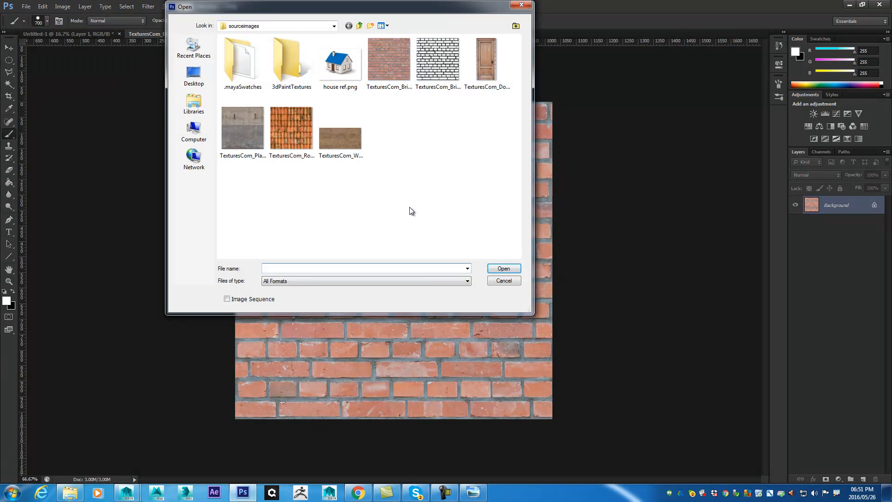
click(360, 26)
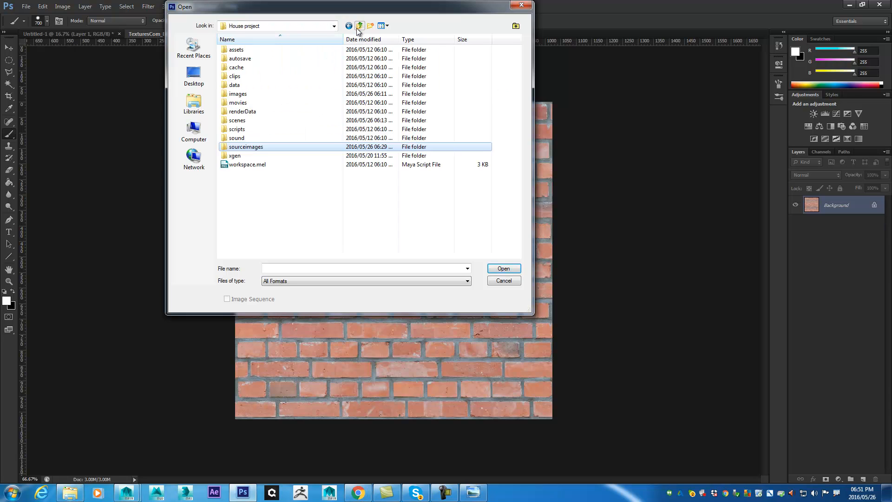
double_click(241, 98)
click(289, 50)
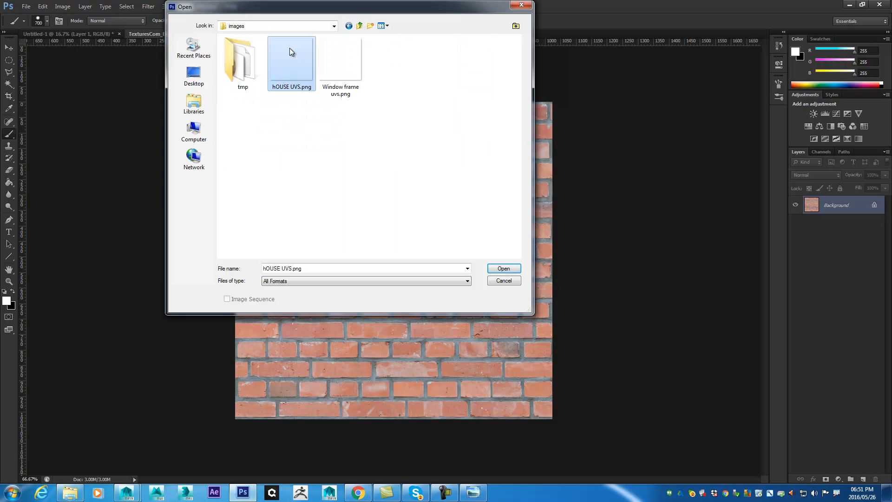
click(504, 269)
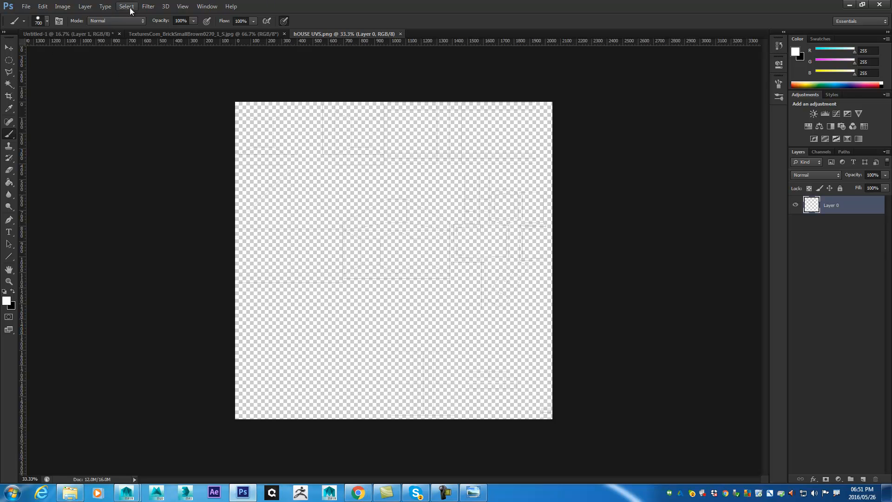
- Add a new pattern fill layer named "wall" to the house UV image
click(85, 7)
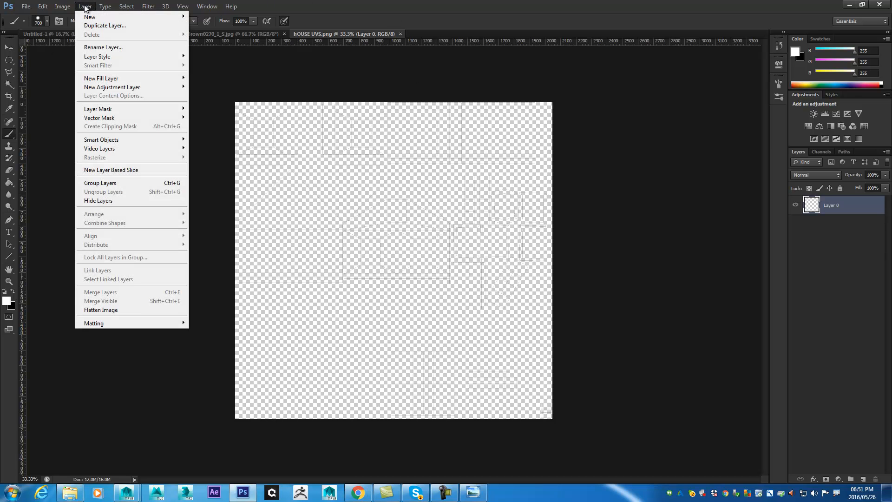
mouse_move(100, 18)
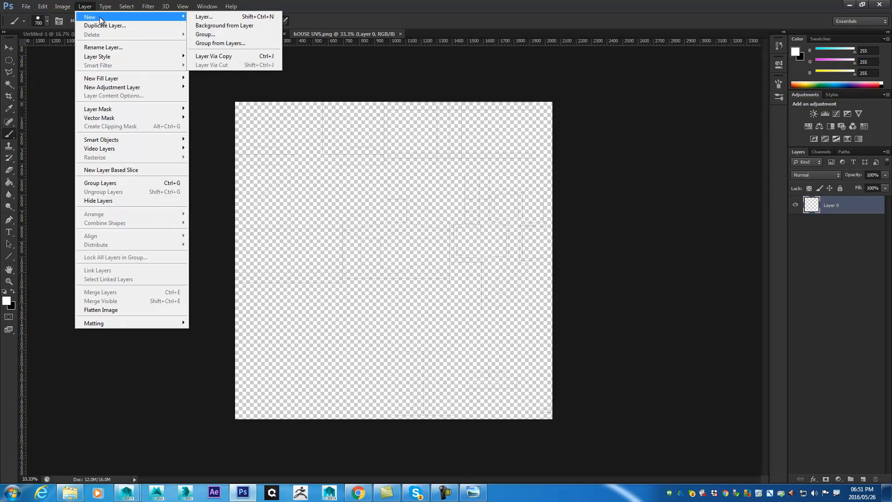
mouse_move(136, 79)
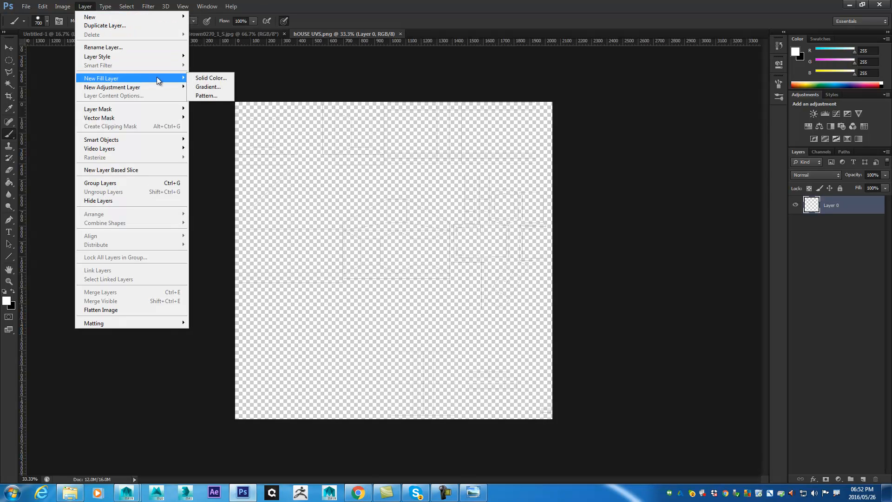
click(208, 96)
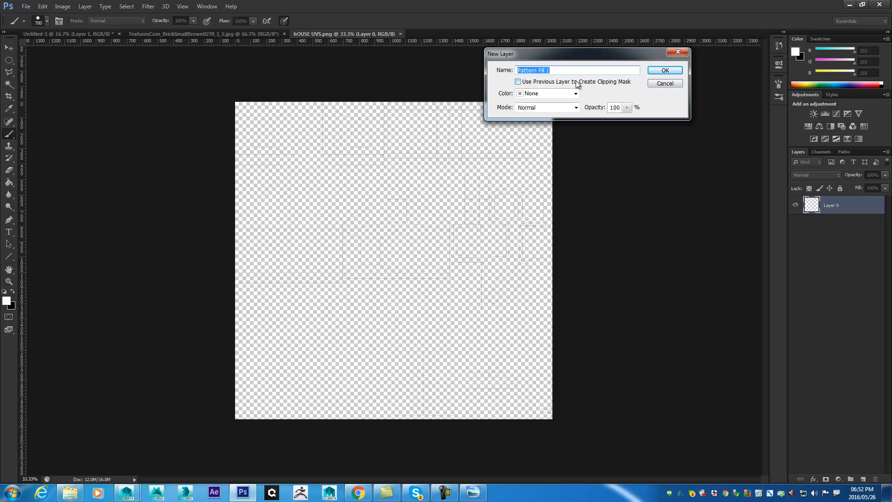
text(wall)
click(656, 75)
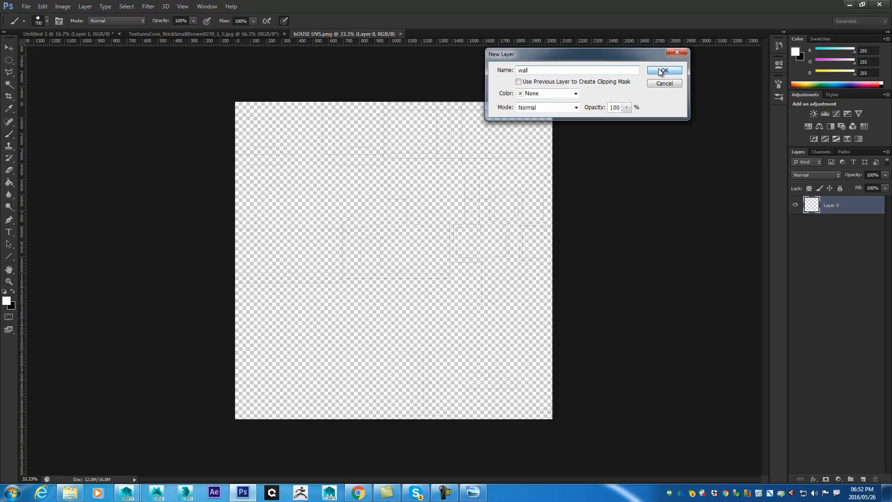
- Scale the wall layer's brick pattern to 50% and apply the pattern fill
drag(441, 144, 563, 90)
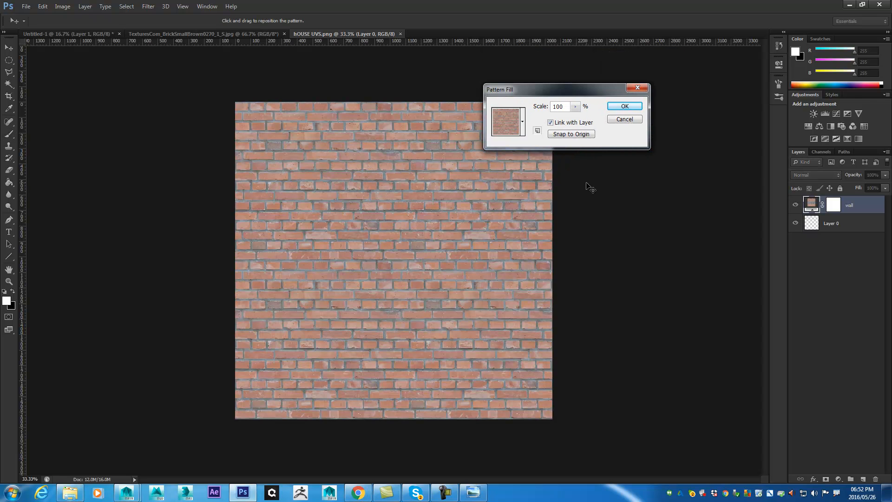
click(523, 123)
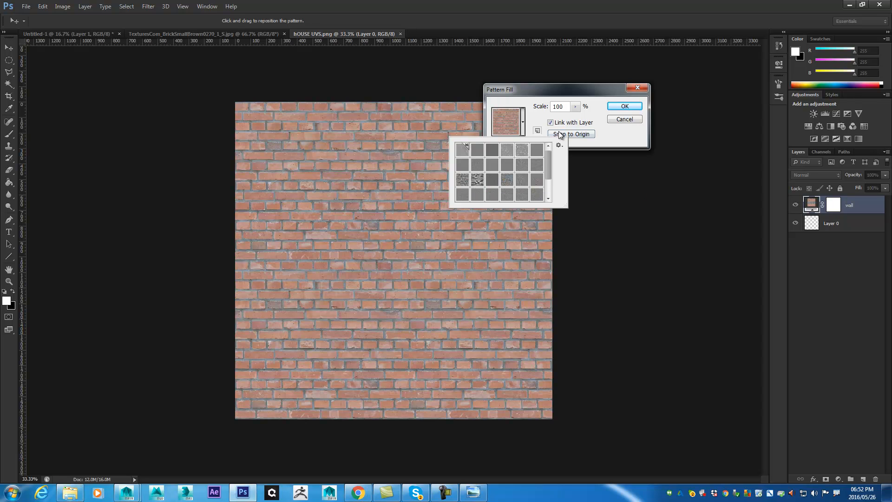
click(566, 113)
click(575, 107)
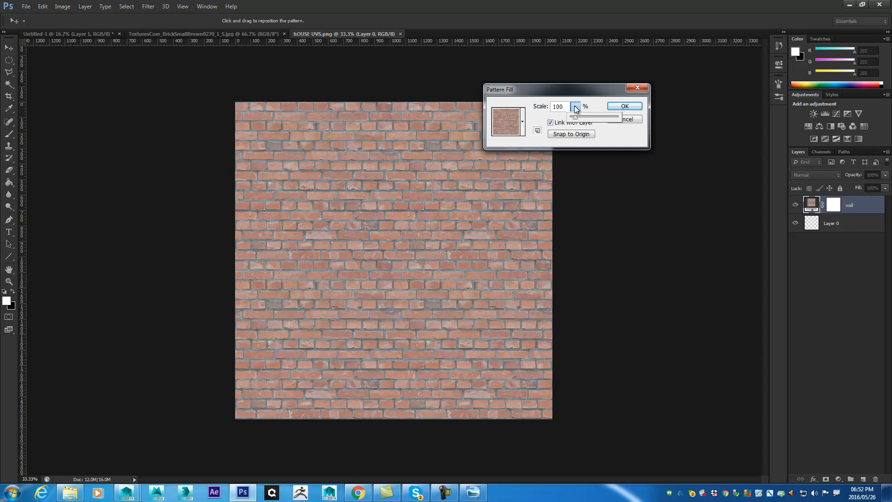
mouse_move(575, 117)
mouse_down()
mouse_move(588, 122)
mouse_move(573, 117)
mouse_up()
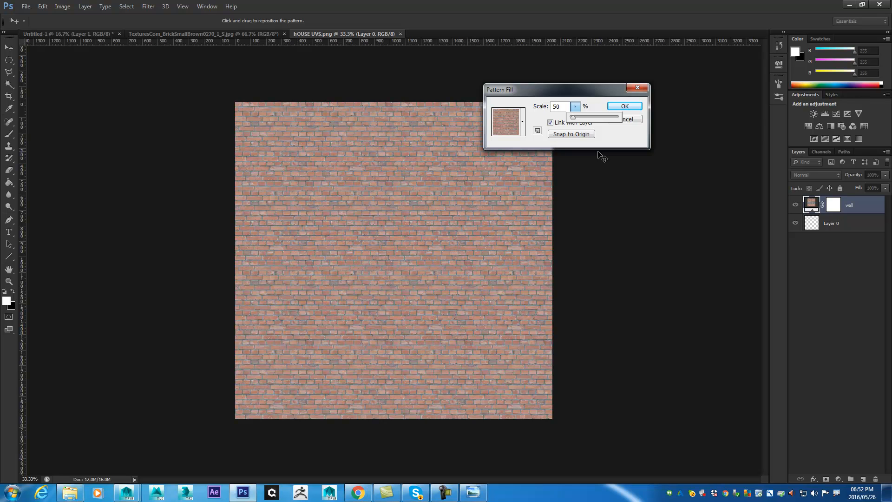
click(636, 110)
click(637, 111)
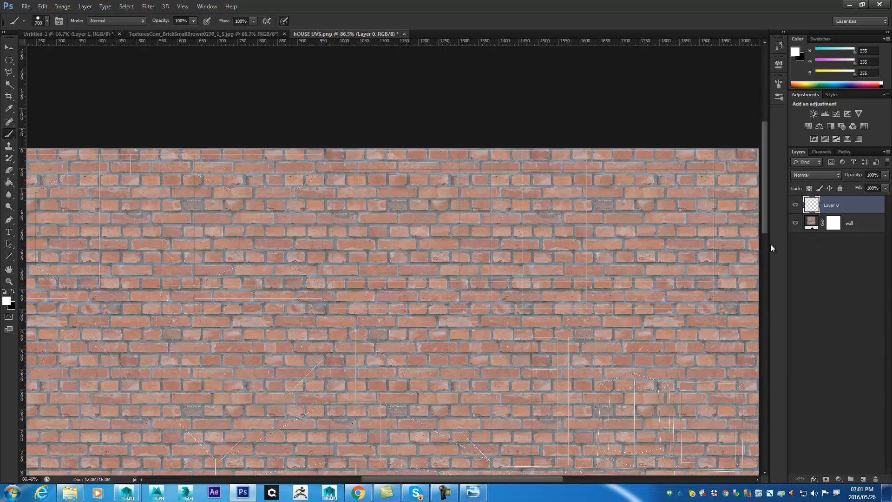
- Set the wall layer's brick pattern scale to 20% and inspect the brick detail up close against the UV lines
double_click(813, 225)
mouse_move(541, 90)
mouse_down()
mouse_move(569, 80)
mouse_move(539, 99)
mouse_up()
click(604, 97)
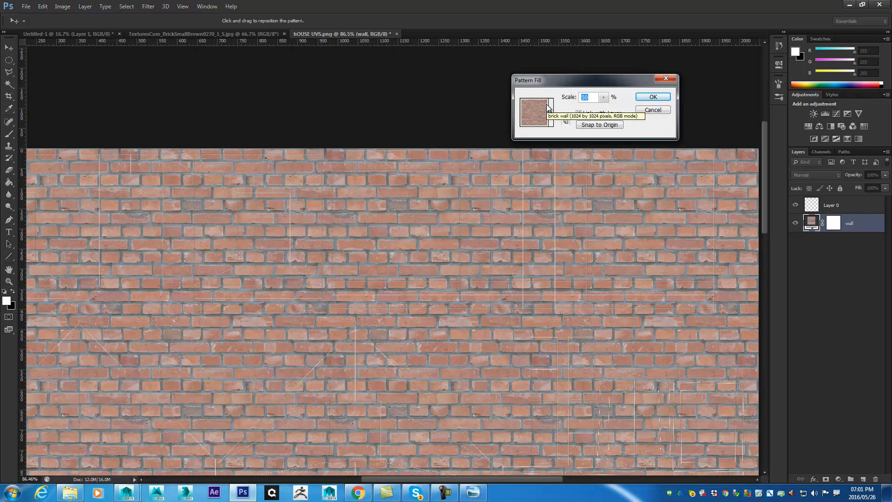
text(20)
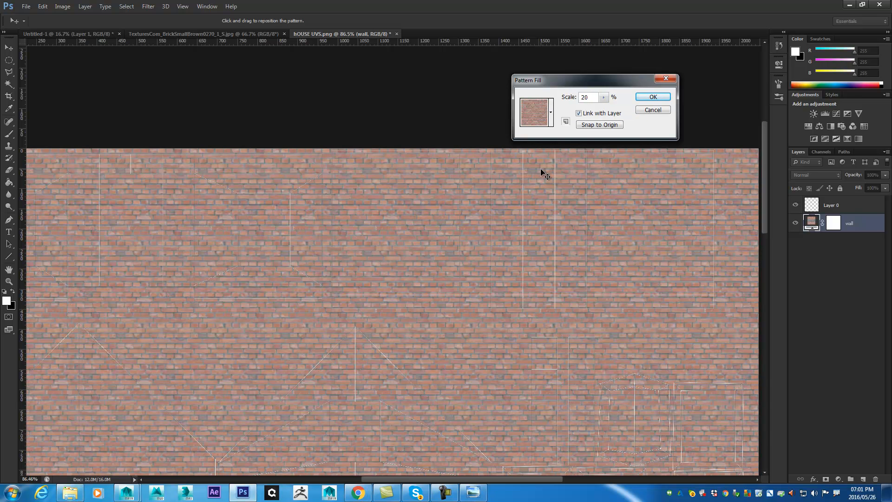
click(654, 97)
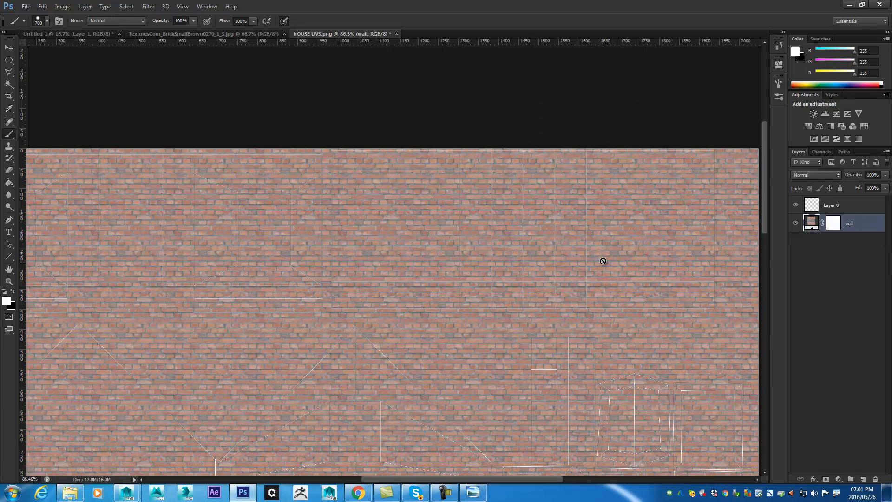
scroll(418, 253, up, 5)
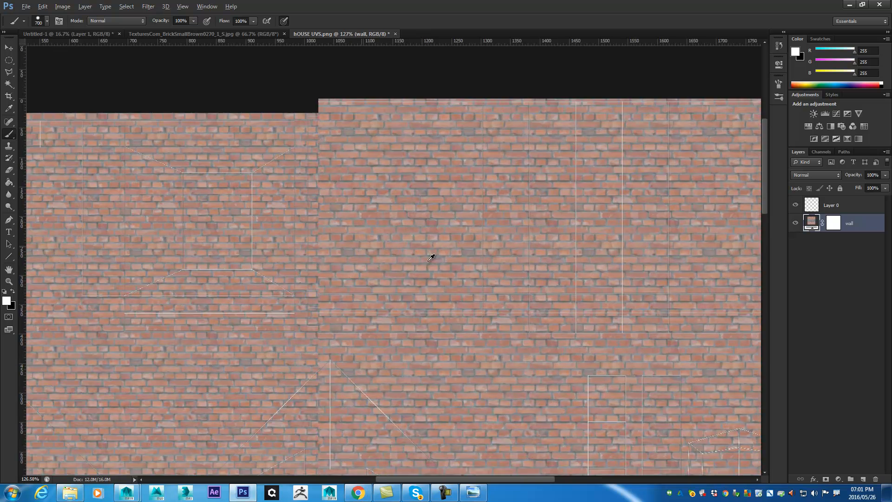
scroll(440, 274, up, 5)
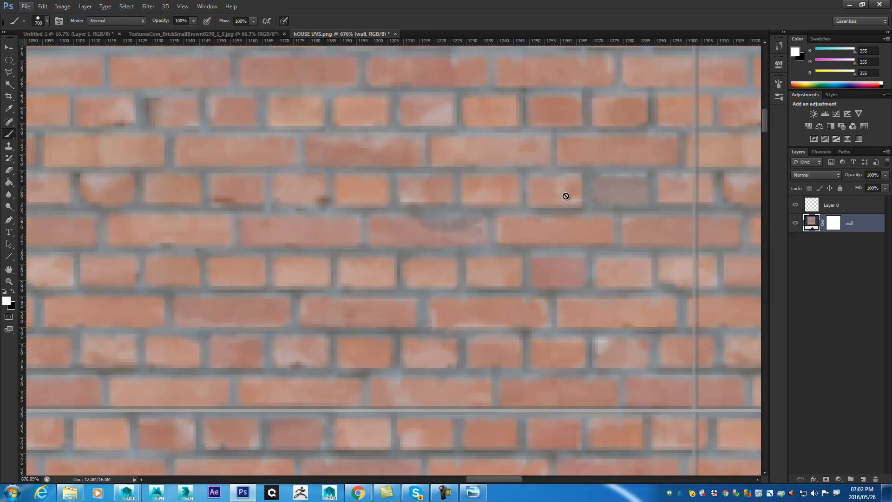
scroll(541, 214, down, 6)
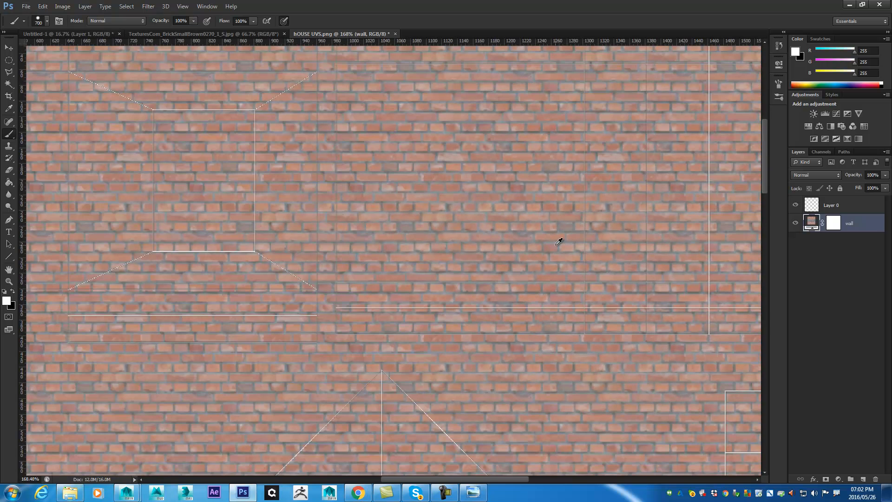
scroll(630, 275, down, 4)
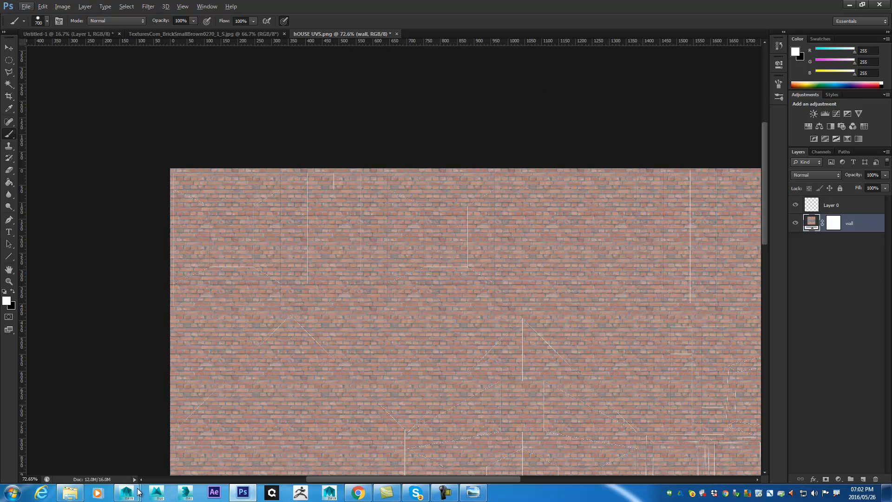
- Switch to Maya and check the image size in the UV Editor's UV Snapshot options, then close them and minimise the editor
mouse_move(138, 492)
click(171, 444)
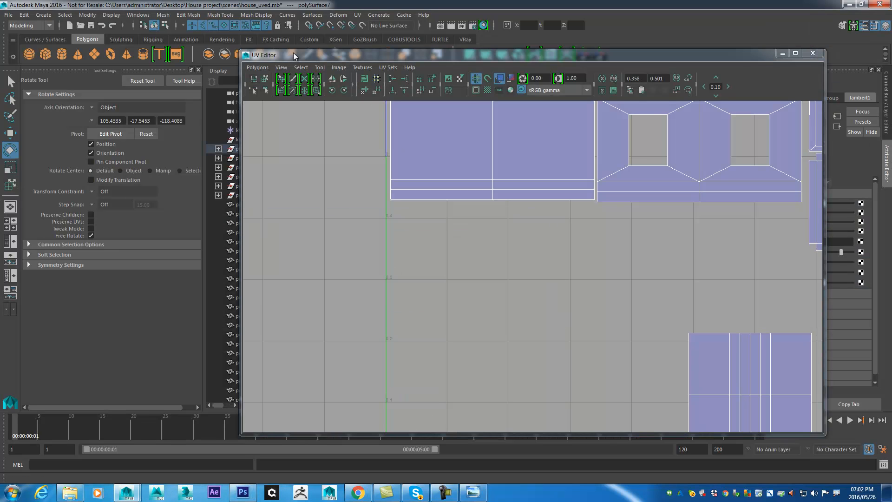
drag(612, 55, 564, 305)
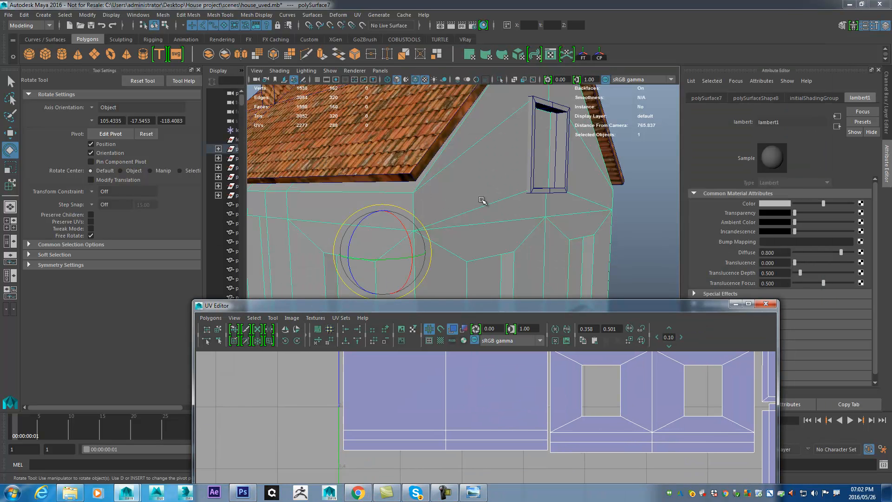
click(207, 329)
click(211, 318)
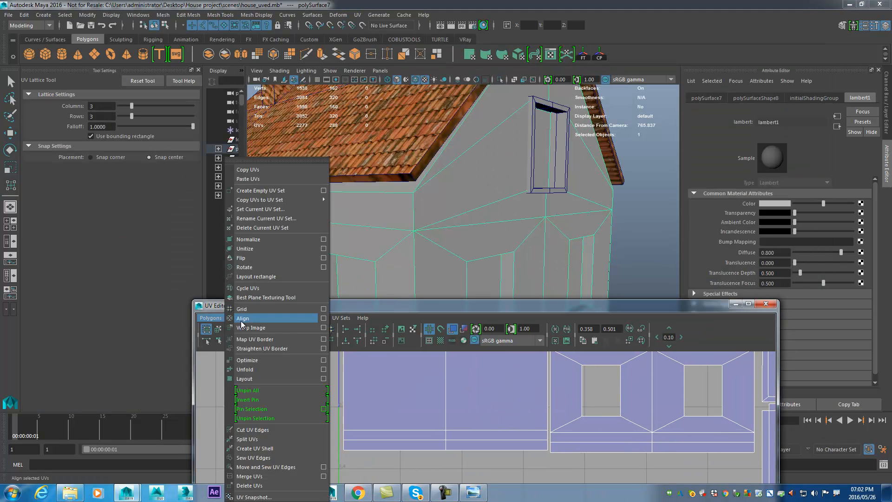
click(258, 497)
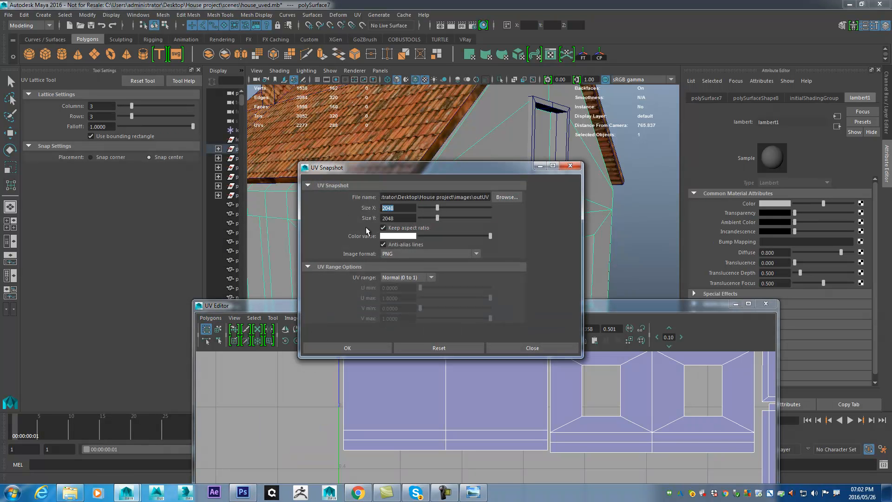
click(506, 348)
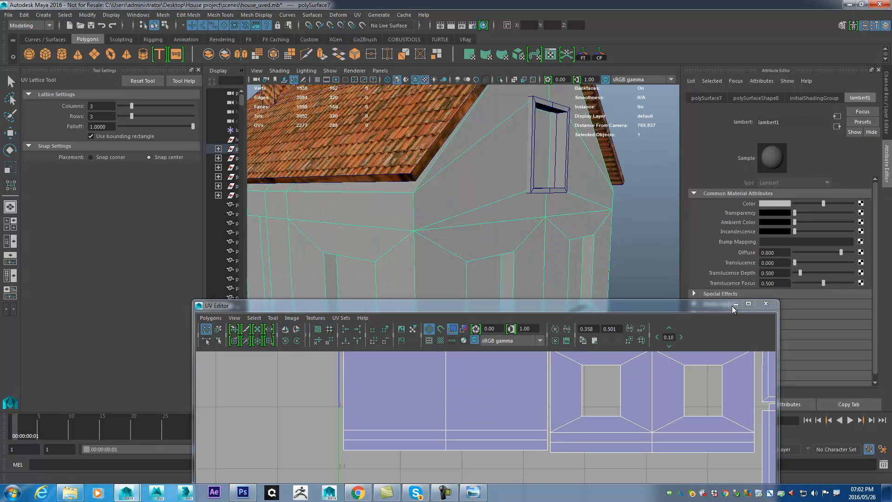
click(734, 305)
- Switch to Photoshop, select Layer 0 and open the image size settings for the house UV image
click(243, 492)
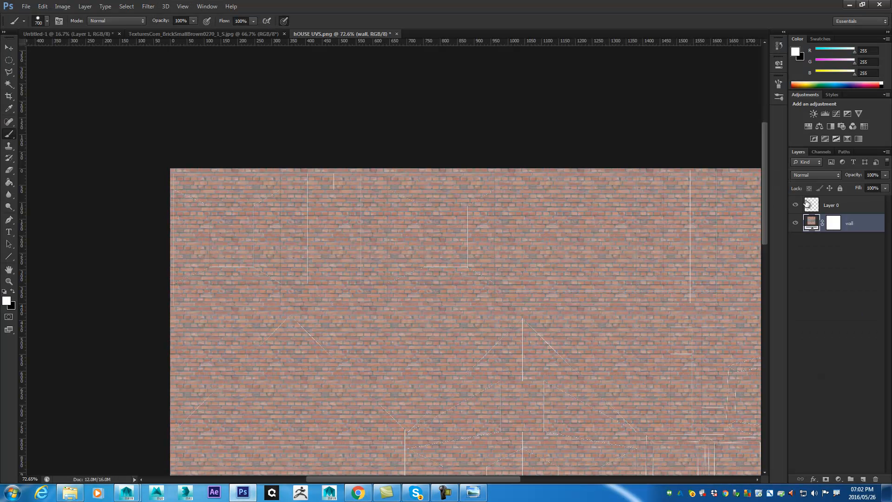
click(842, 205)
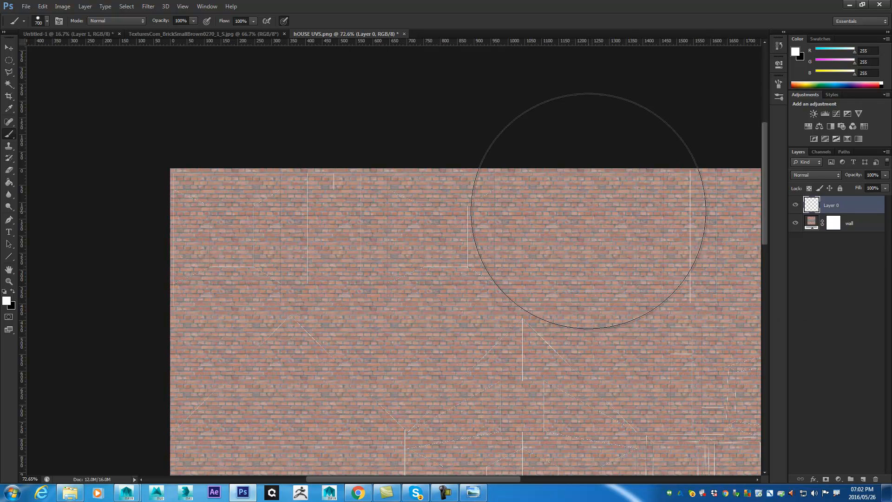
click(62, 6)
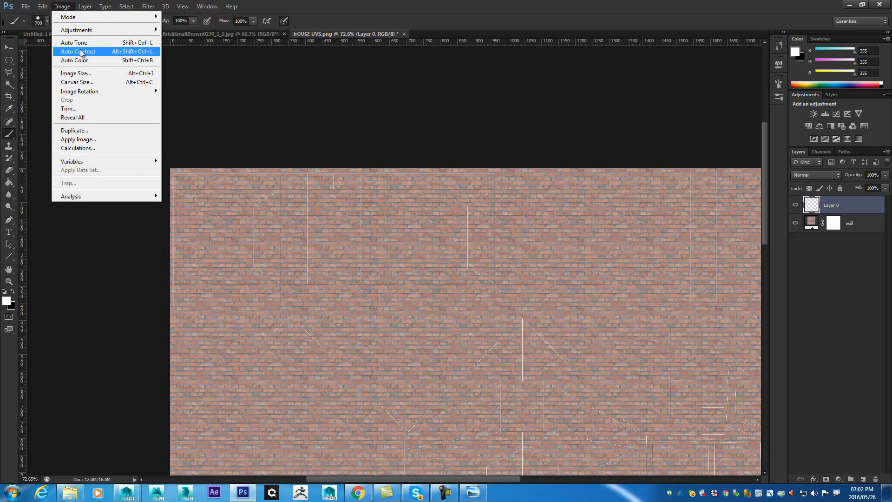
click(104, 73)
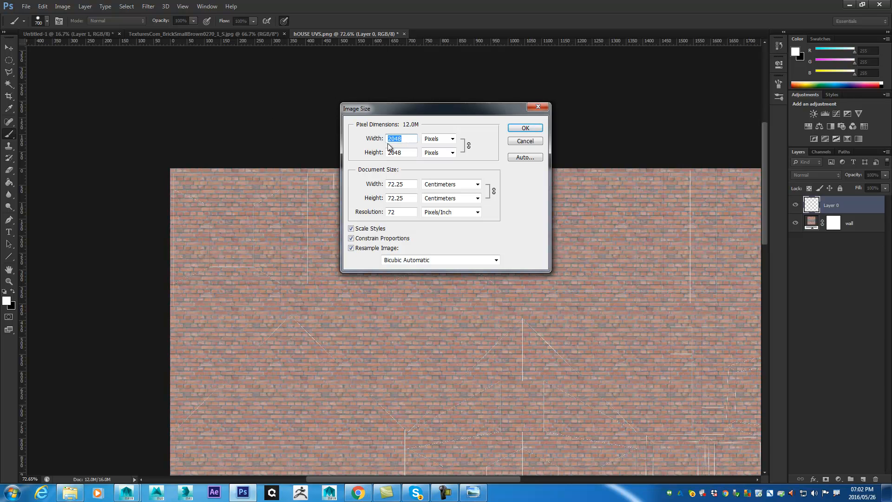
click(402, 152)
click(402, 138)
click(402, 138)
double_click(402, 138)
drag(409, 114, 599, 71)
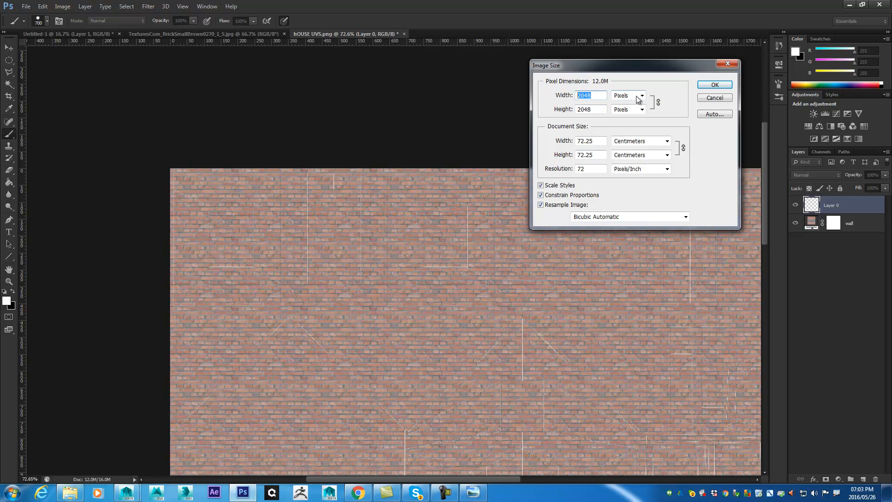
- Enlarge the house UV image to 200 percent in width and height
click(642, 96)
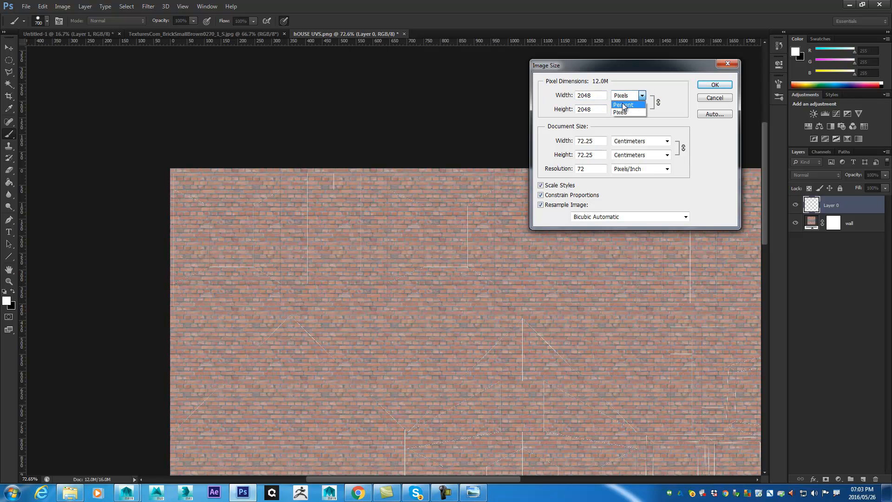
click(623, 105)
text(200)
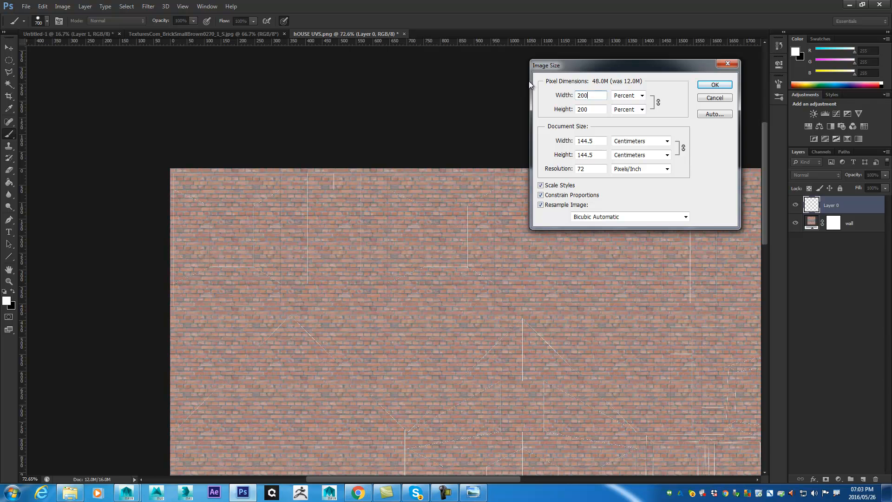
click(630, 97)
click(626, 111)
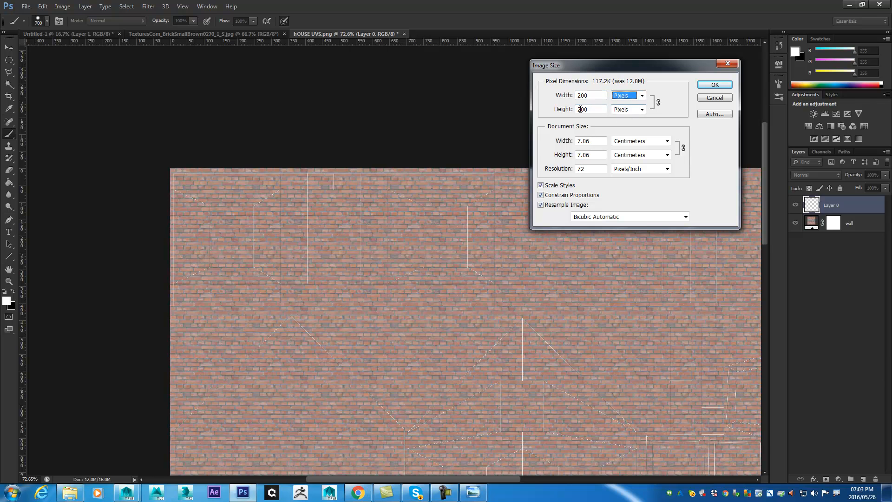
click(641, 99)
click(618, 105)
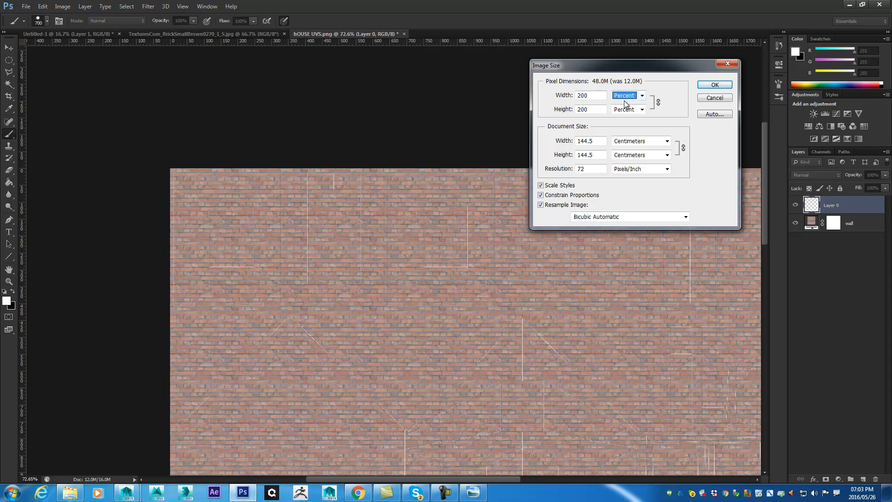
click(715, 84)
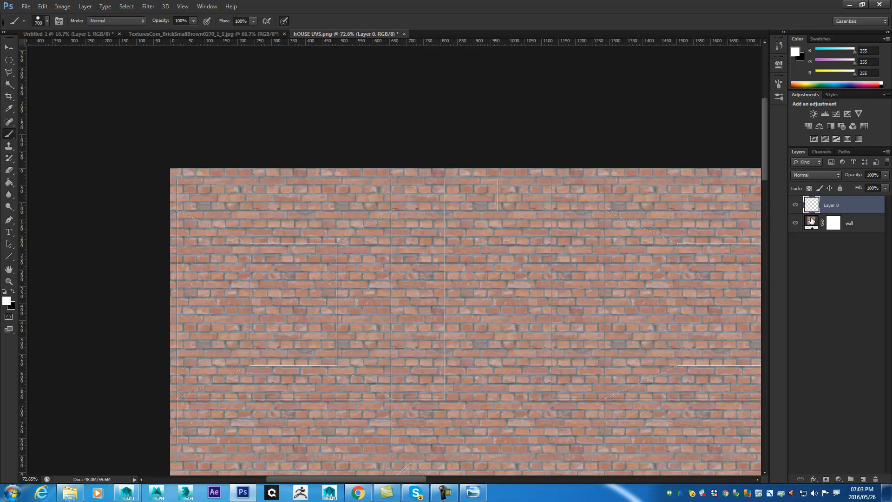
- Inspect the brick detail up close, with the UV line layer hidden and shown again, and then across the whole layout
scroll(542, 220, up, 5)
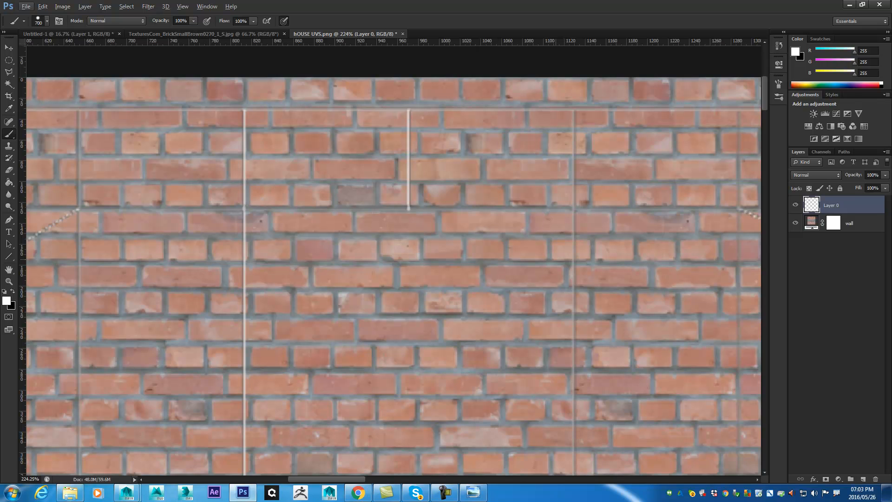
click(796, 205)
click(796, 205)
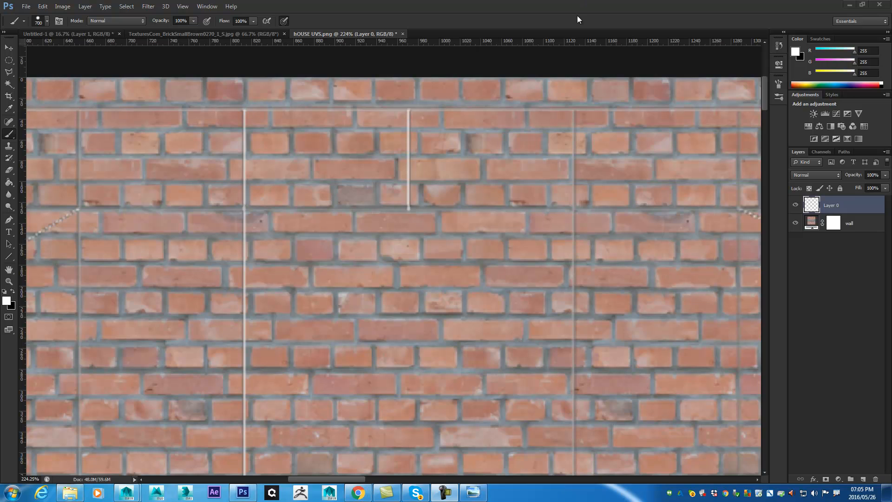
scroll(484, 235, down, 5)
drag(575, 378, 520, 201)
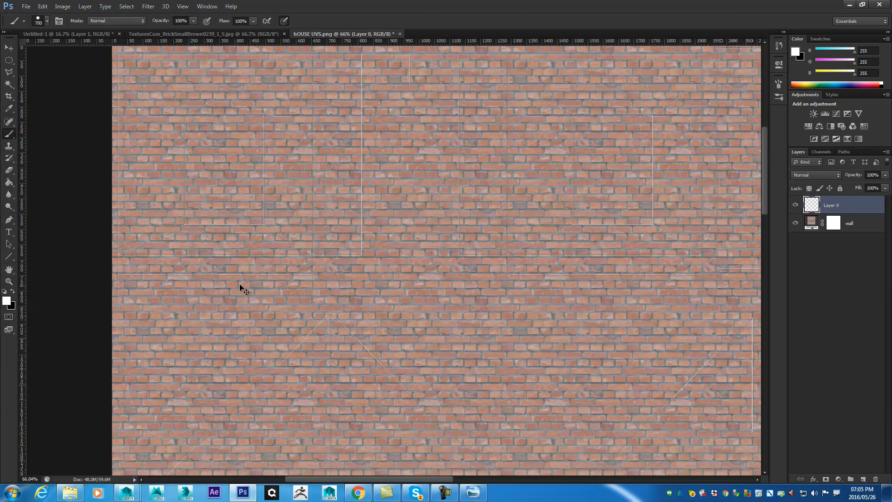
- Start saving the image as a layered TIFF copy with the file name "house walls_diffuse"
key(ctrl+shift+s)
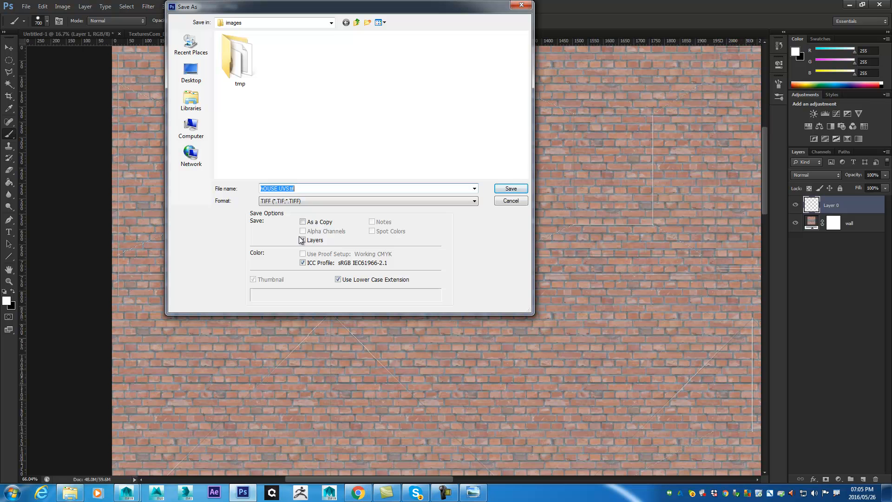
click(299, 200)
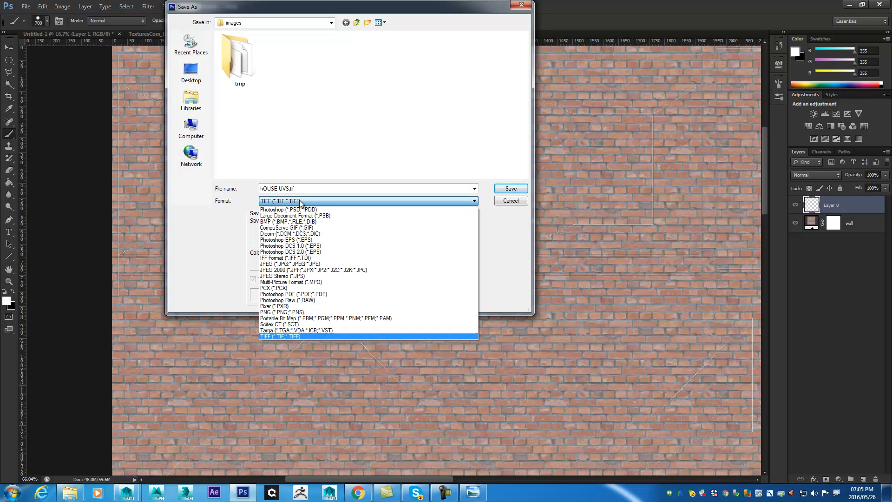
click(272, 335)
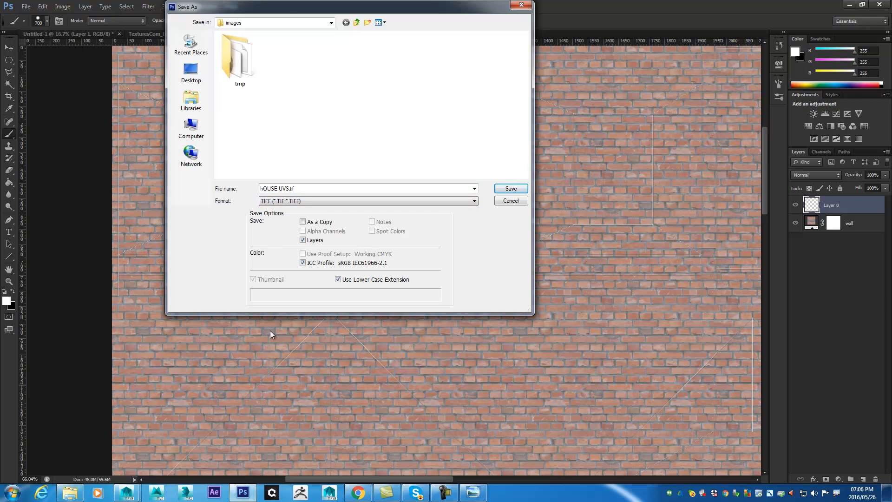
click(312, 189)
click(311, 189)
key(BackSpace)
key(BackSpace)
key(BackSpace)
key(BackSpace)
key(BackSpace)
key(BackSpace)
key(BackSpace)
key(BackSpace)
key(BackSpace)
key(BackSpace)
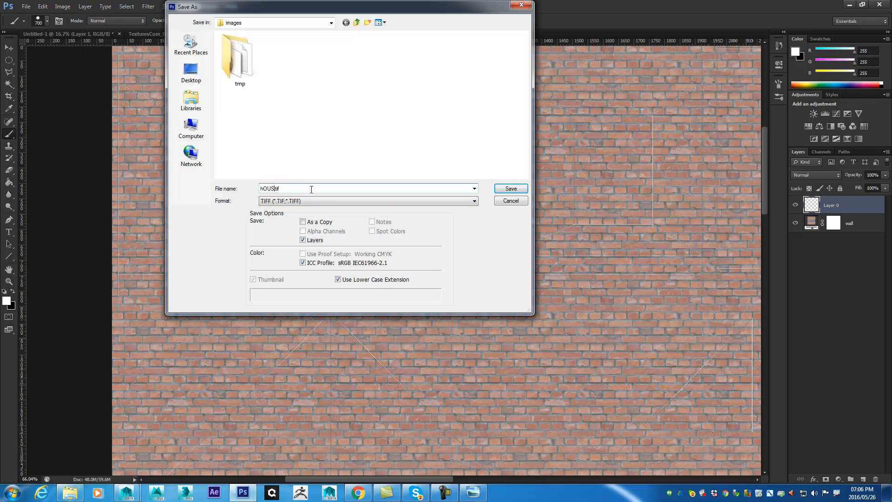
text(walls)
key(Home)
text(house walls_diffuse)
drag(473, 8, 545, 65)
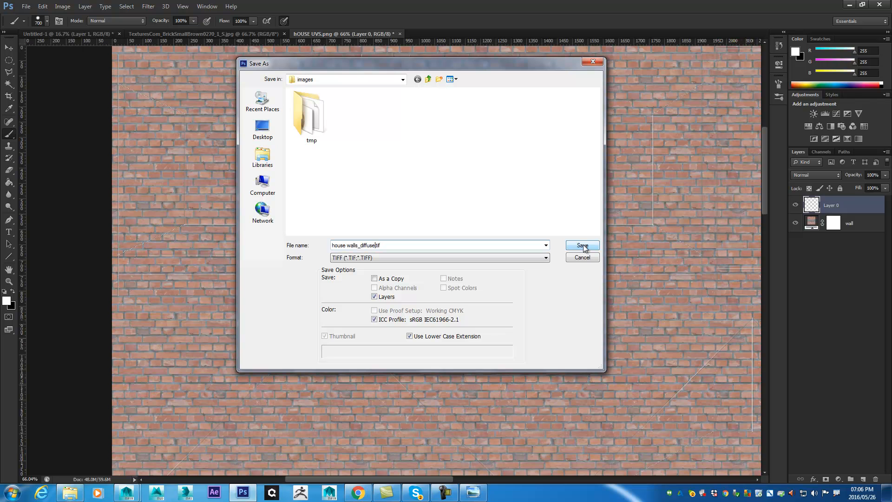
- Save the TIFF in the House project's sourceimages folder with no image compression and RLE layer compression
click(403, 80)
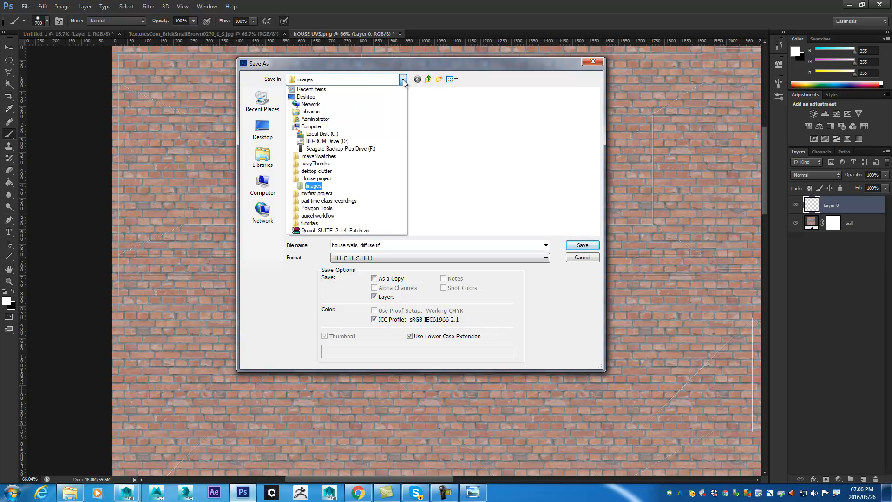
click(428, 80)
click(428, 80)
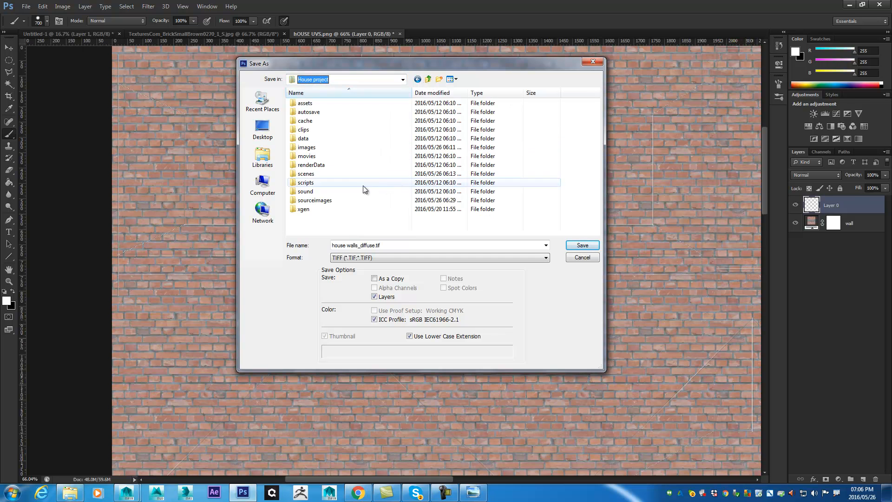
double_click(307, 200)
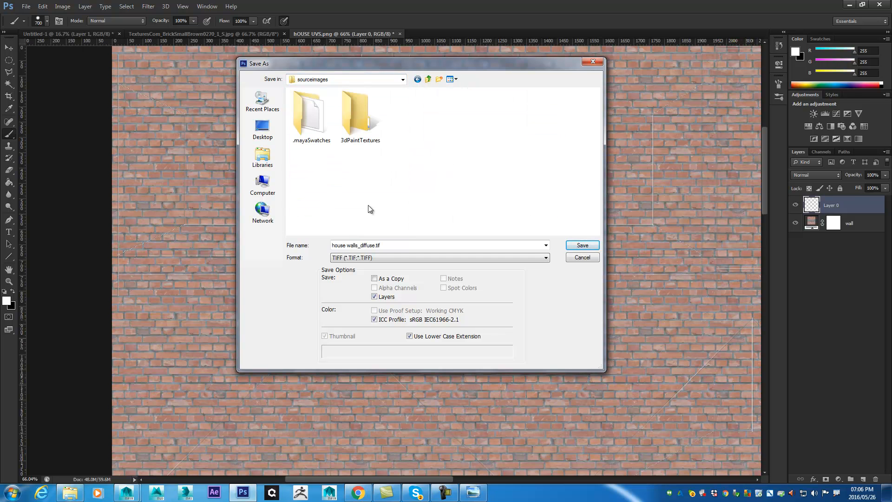
click(584, 245)
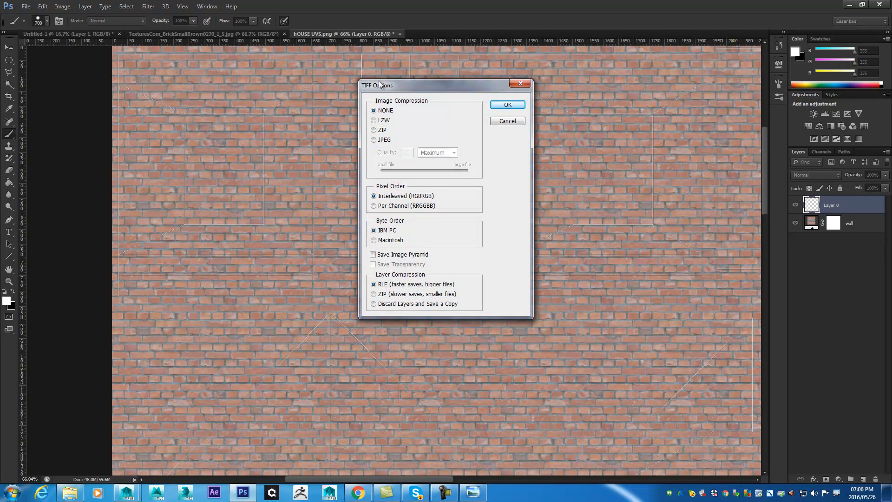
drag(382, 86, 406, 91)
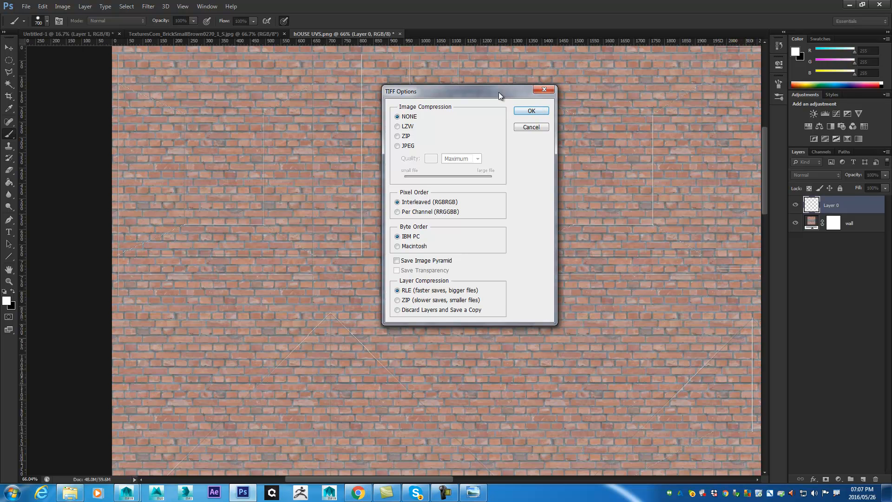
drag(499, 95, 526, 93)
click(559, 109)
click(403, 188)
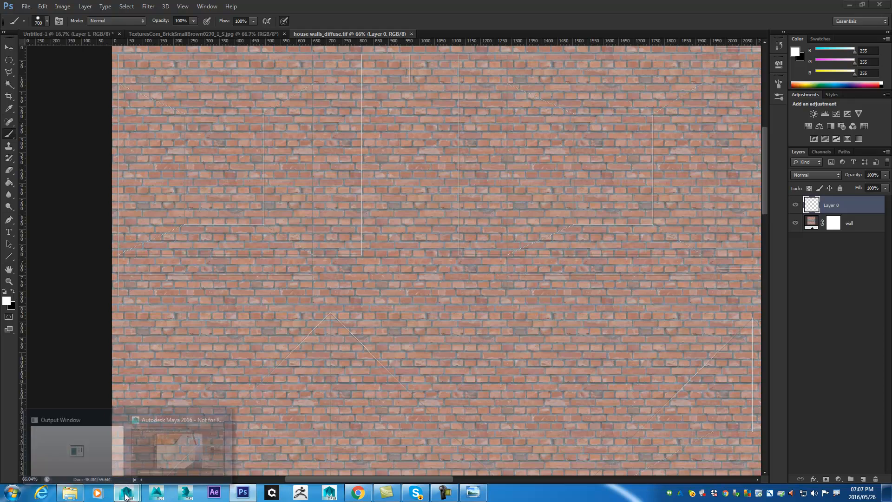
- Switch to Maya and assign a new Blinn material to the selected house walls
click(178, 442)
drag(434, 235, 430, 185)
click(589, 278)
click(494, 234)
drag(493, 233, 488, 195)
right_click(487, 190)
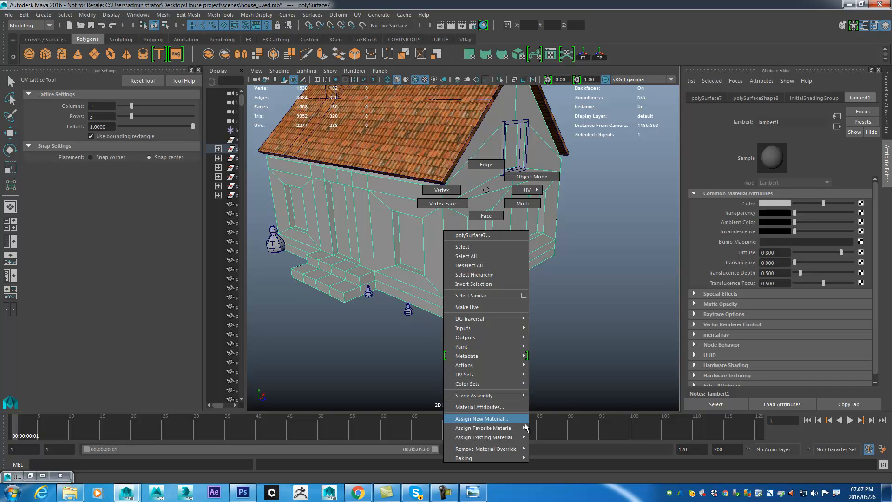
click(510, 420)
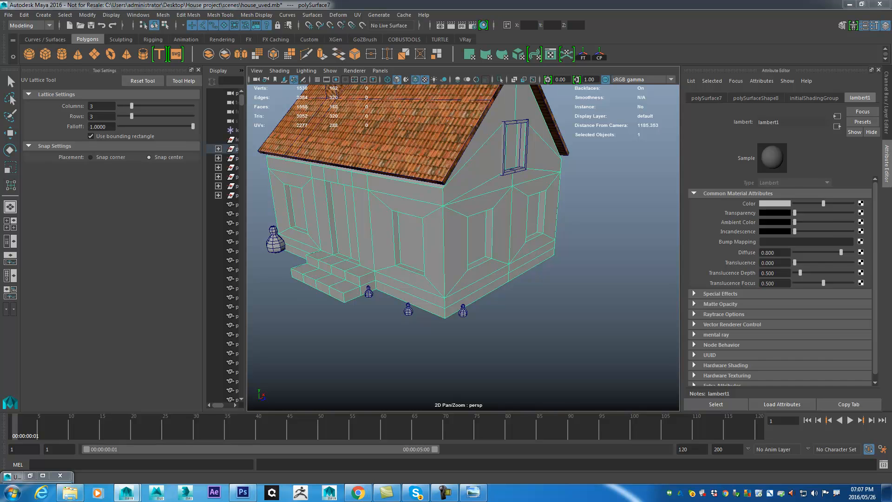
drag(777, 87, 774, 130)
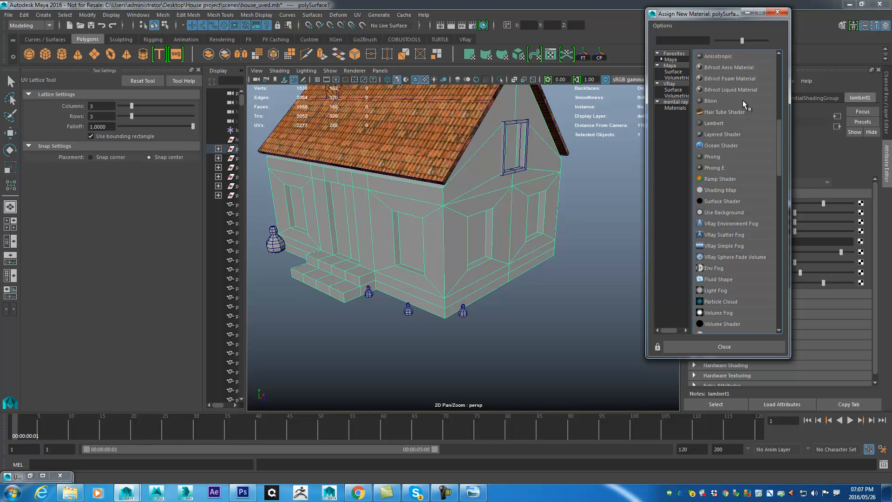
click(709, 101)
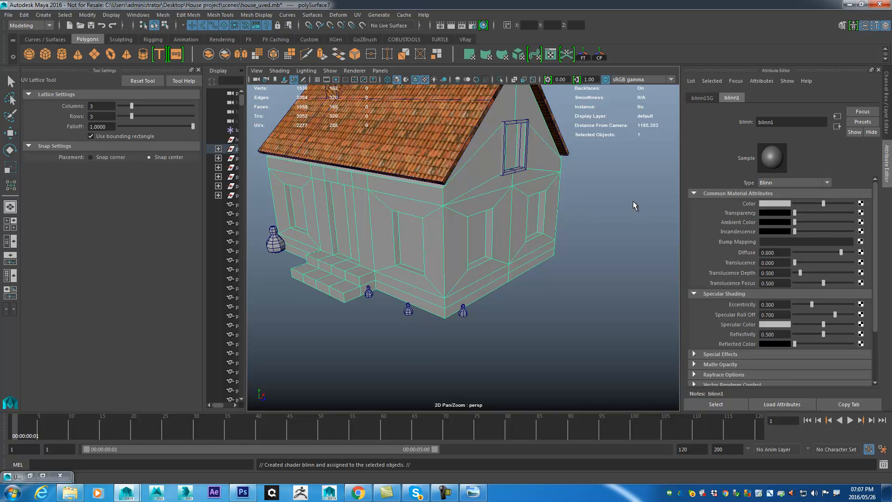
- Rename the walls' new Blinn material as wall_mtl
drag(493, 226, 437, 212)
scroll(438, 212, up, 5)
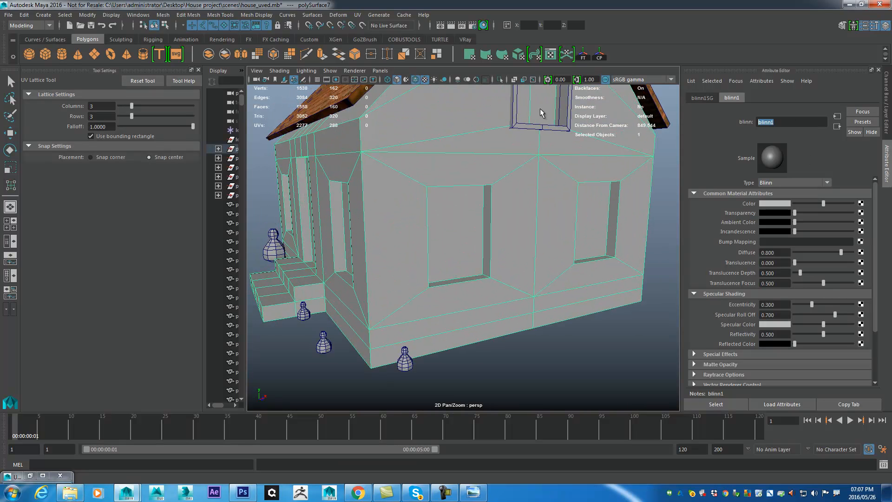
text(wall_mtl)
key(Return)
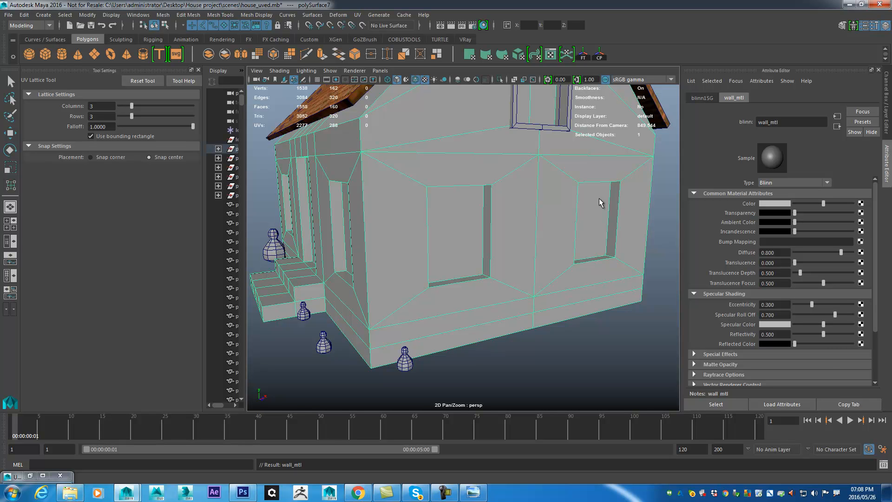
- Connect a File texture to the color of wall_mtl and load house walls_diffuse.tif from the sourceimages folder
scroll(440, 215, down, 3)
drag(440, 215, 455, 246)
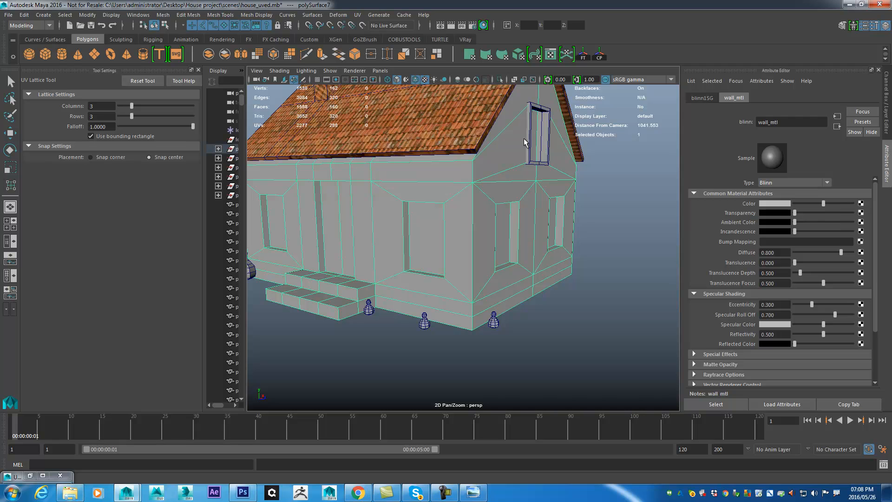
click(861, 203)
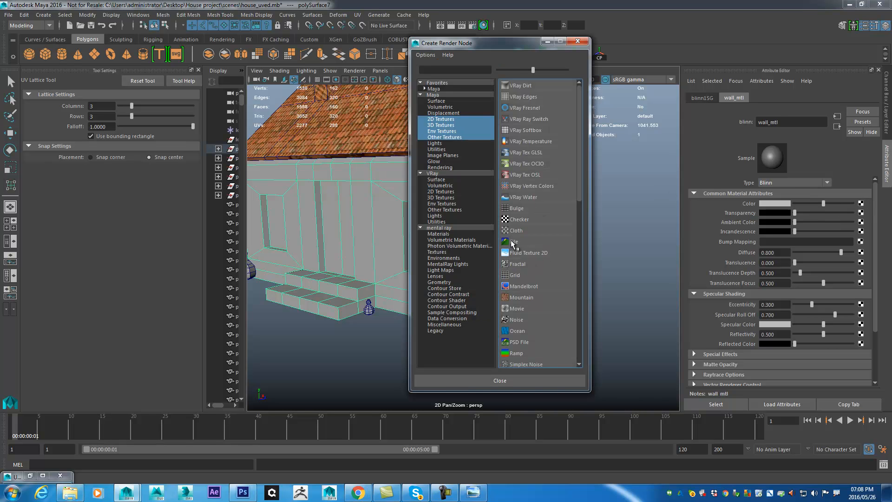
click(513, 242)
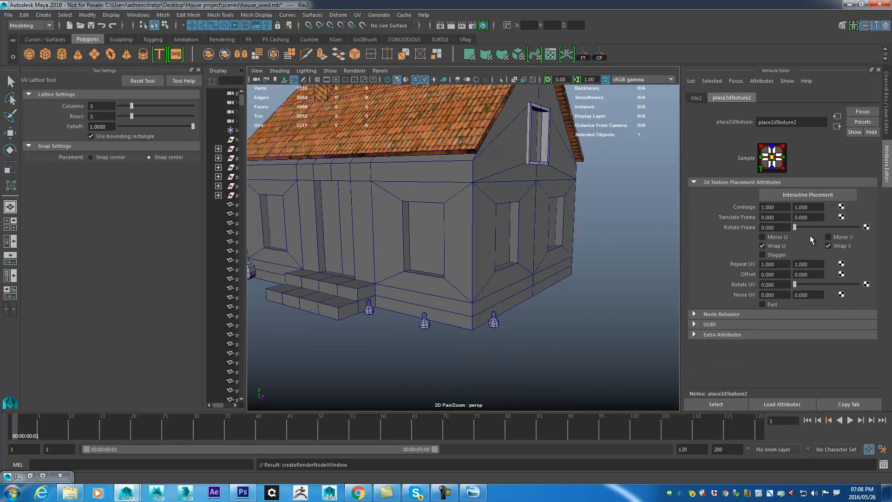
click(696, 98)
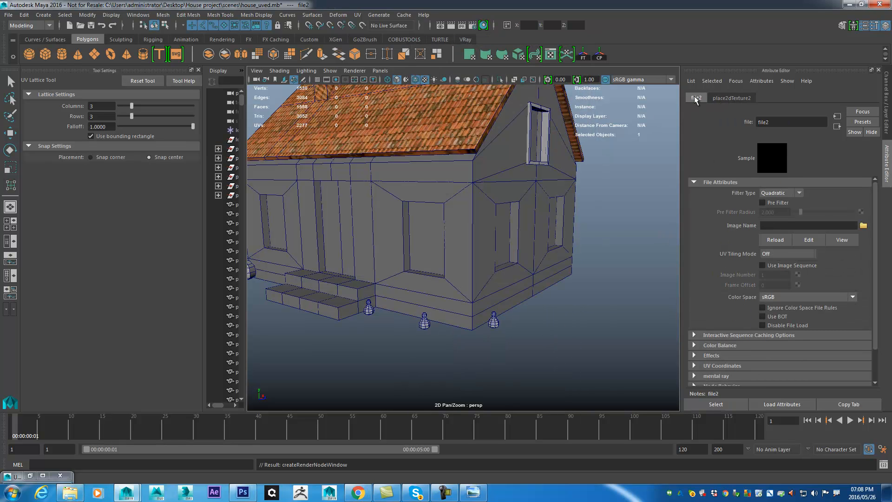
click(864, 225)
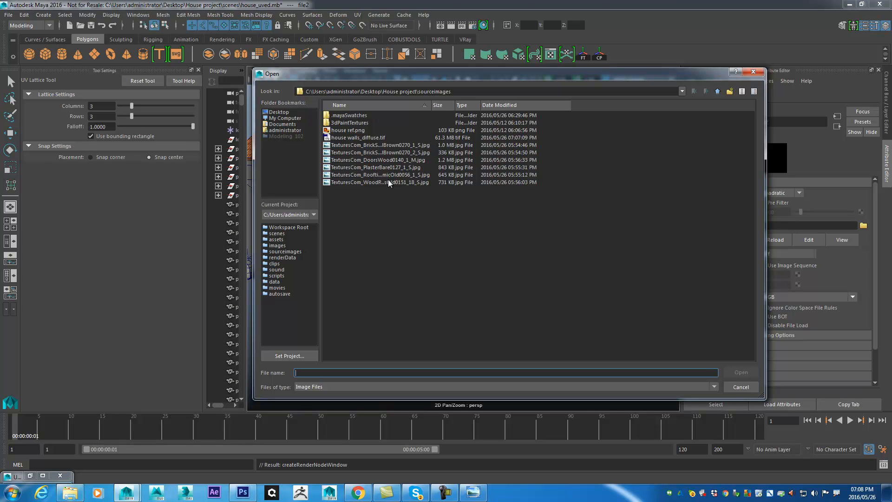
click(366, 138)
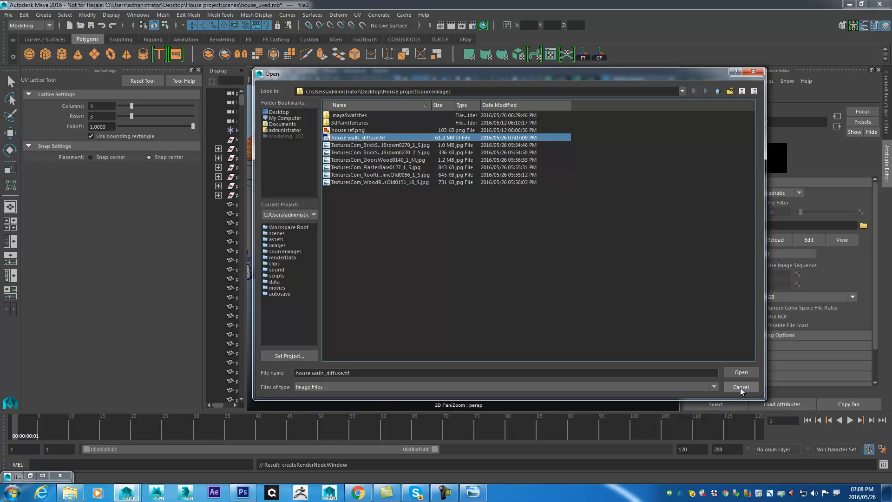
click(736, 372)
- Examine the brick texture's scale and alignment on the house walls, window openings and front steps
scroll(614, 285, down, 3)
drag(604, 283, 520, 271)
scroll(579, 271, up, 8)
drag(401, 241, 498, 279)
scroll(497, 280, down, 5)
mouse_move(388, 250)
mouse_down()
mouse_move(479, 239)
mouse_move(418, 236)
mouse_move(398, 247)
mouse_up()
scroll(398, 246, up, 5)
alt+drag(449, 227, 562, 252)
scroll(442, 272, up, 1)
scroll(474, 138, up, 2)
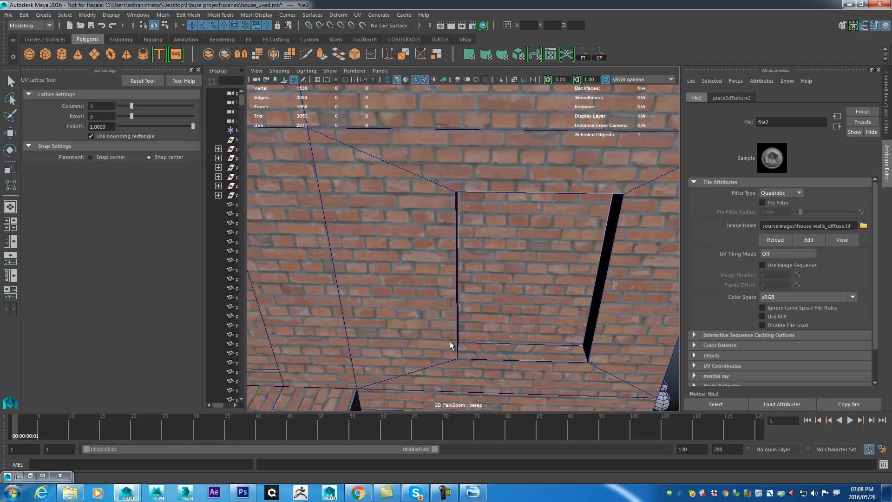
alt+drag(474, 297, 481, 248)
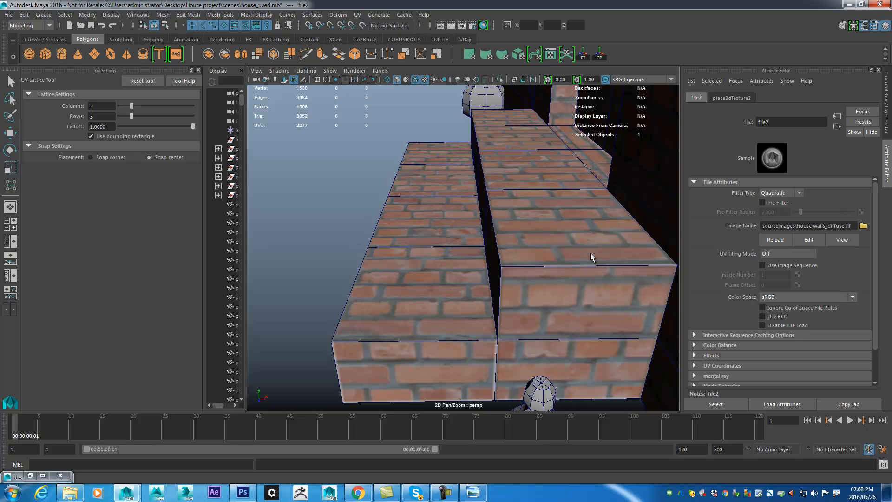
alt+drag(587, 256, 479, 274)
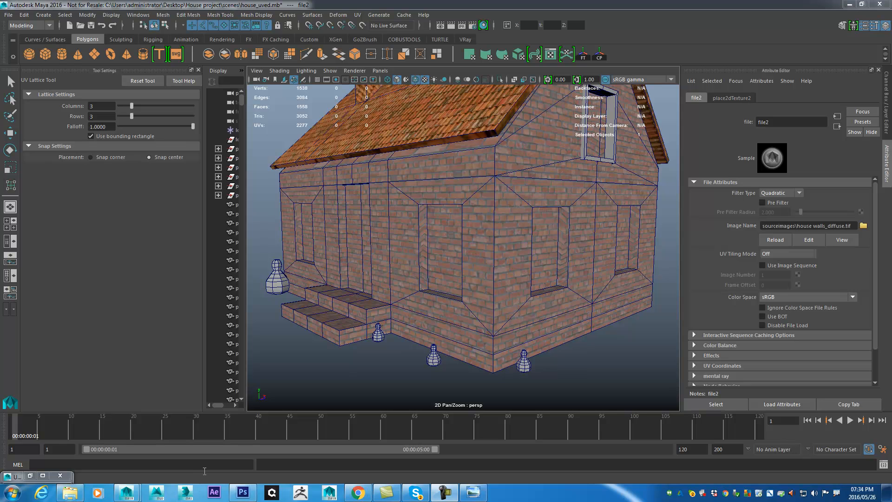
- Switch to Photoshop and add a black-filled layer between the UV wireframe layer and the wall layer
click(243, 493)
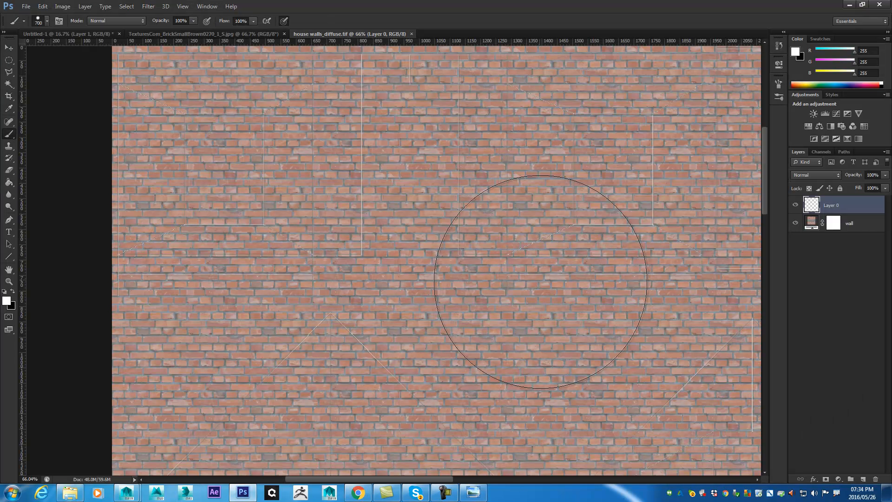
drag(571, 309, 466, 161)
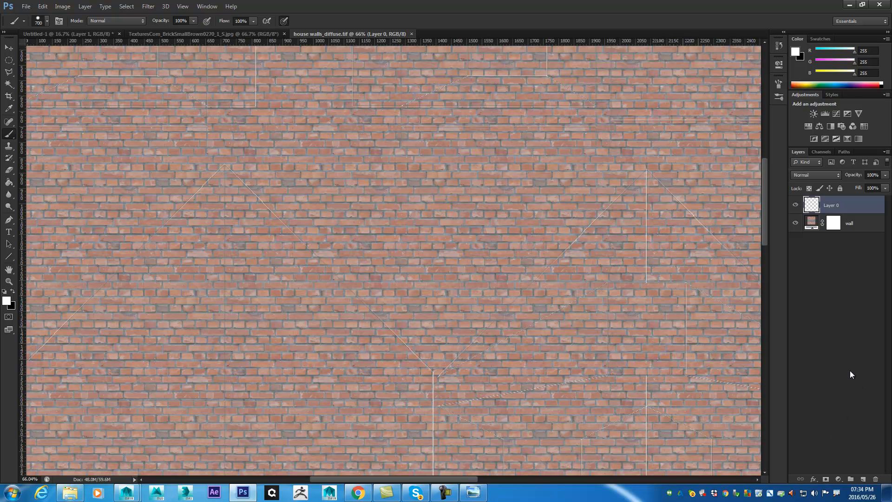
click(863, 480)
drag(821, 206, 832, 229)
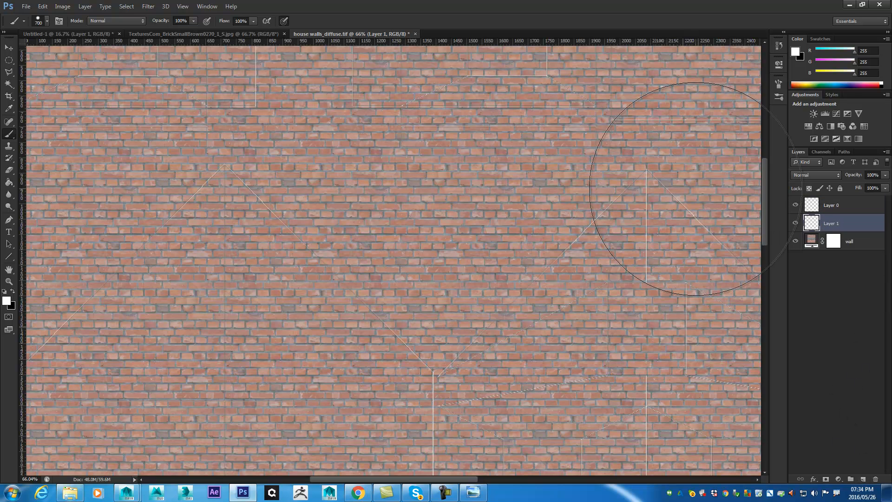
key(ctrl+BackSpace)
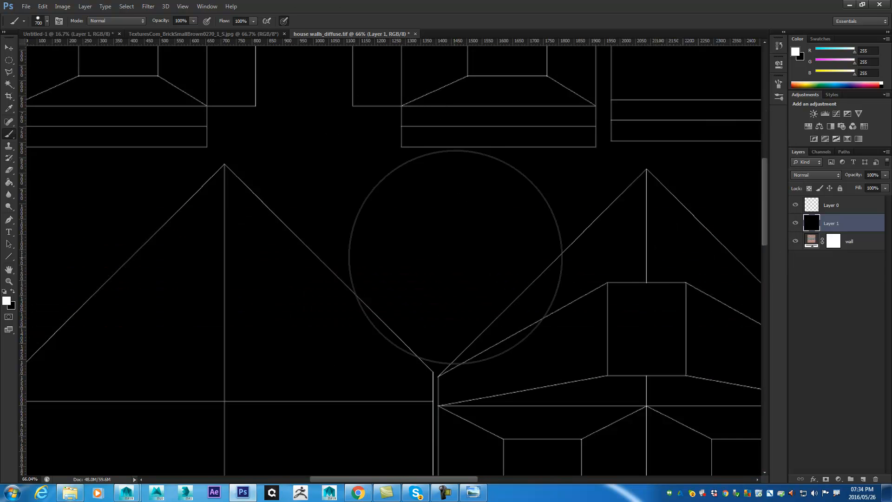
- Check the UV shells of the window frames against the black backing, and hide the black layer
scroll(568, 249, down, 5)
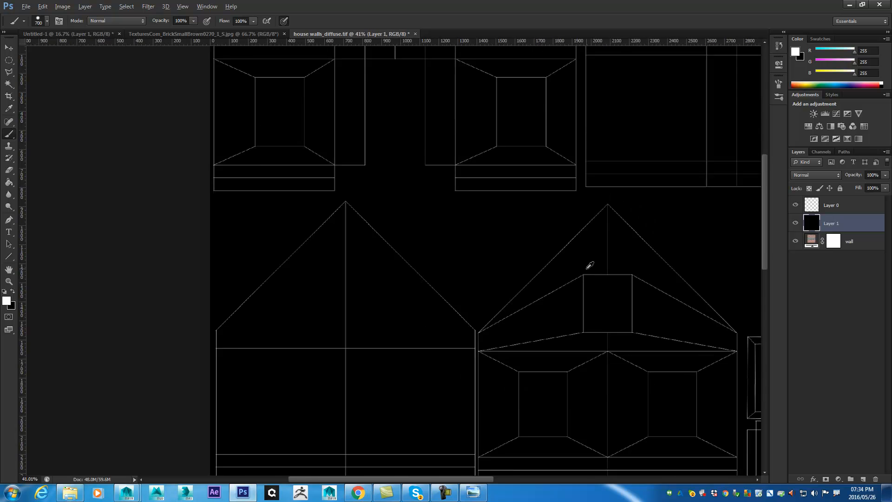
drag(642, 285, 299, 40)
scroll(535, 257, up, 5)
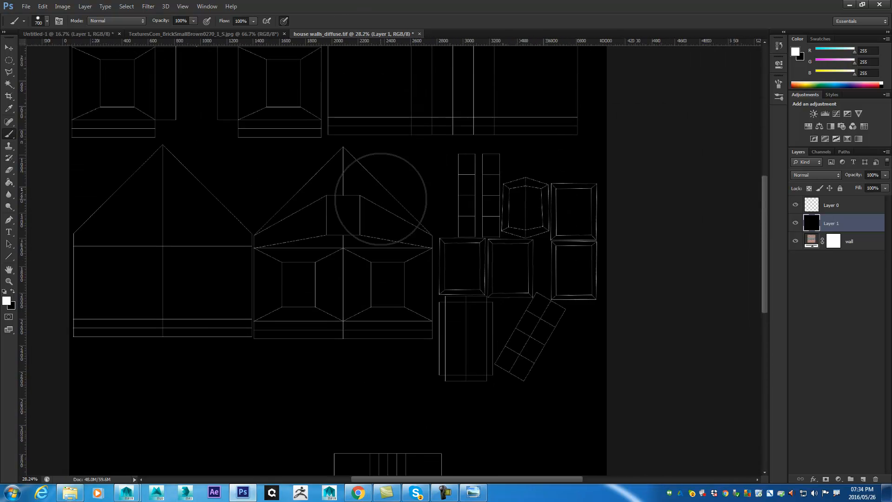
scroll(536, 256, down, 1)
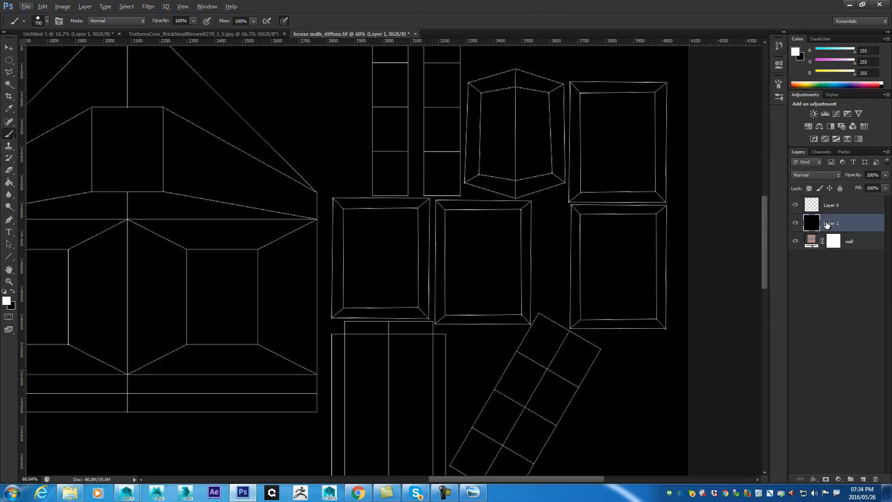
click(796, 224)
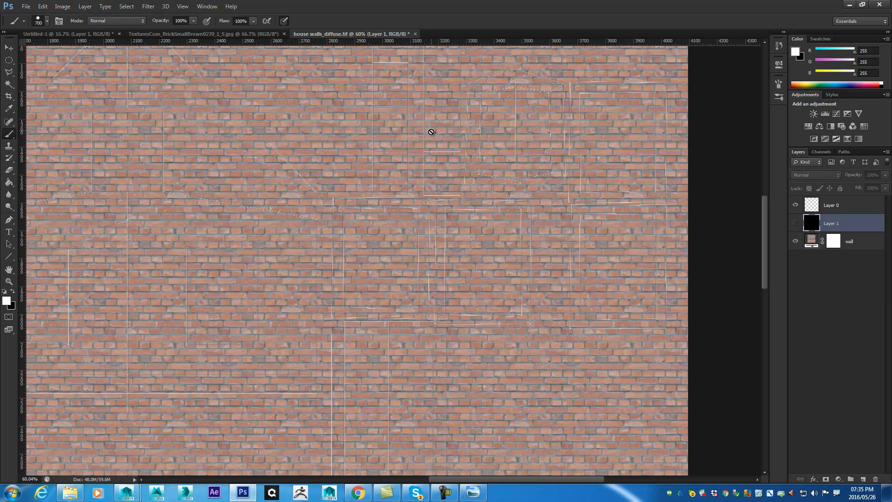
- Target the wall layer's mask and paint black with a size 50 brush over the top of the upper-right frame shell
click(820, 249)
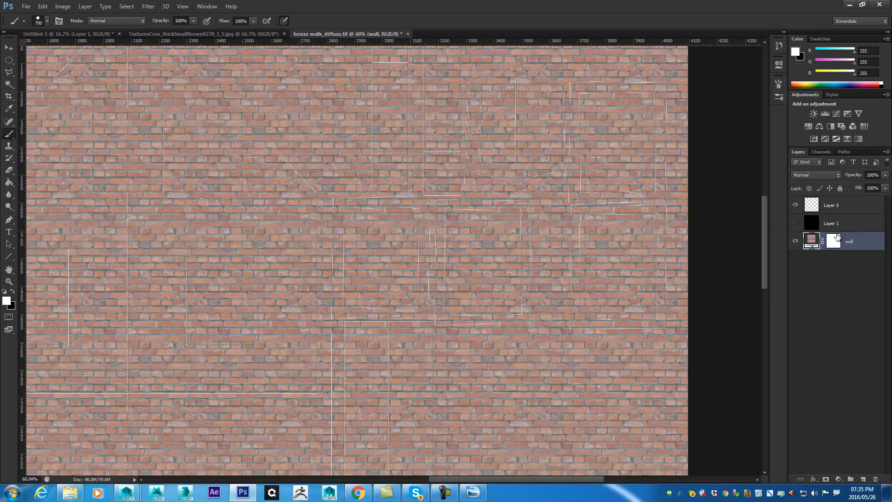
click(834, 248)
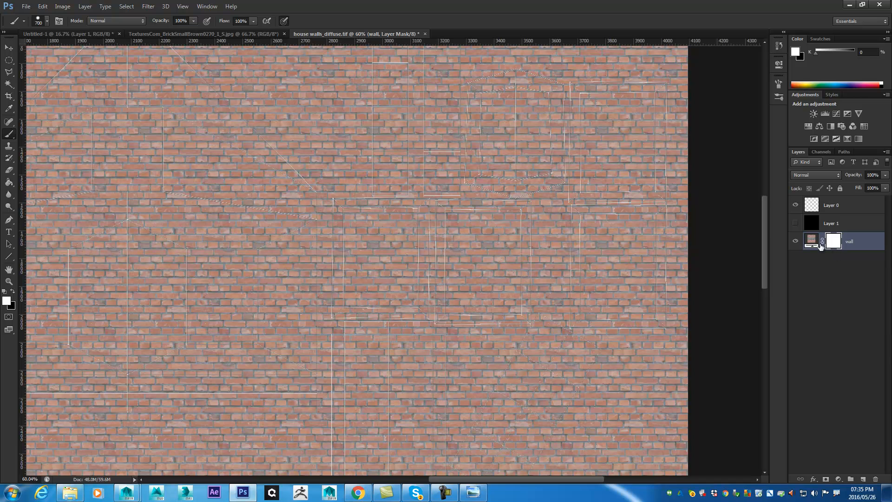
key(bracketleft)
key(bracketleft)
key(bracketleft)
key(bracketleft)
key(bracketleft)
key(bracketleft)
key(bracketleft)
key(bracketleft)
key(bracketleft)
key(bracketleft)
key(bracketleft)
mouse_move(579, 89)
mouse_down()
mouse_move(644, 94)
mouse_move(596, 127)
mouse_move(626, 123)
mouse_up()
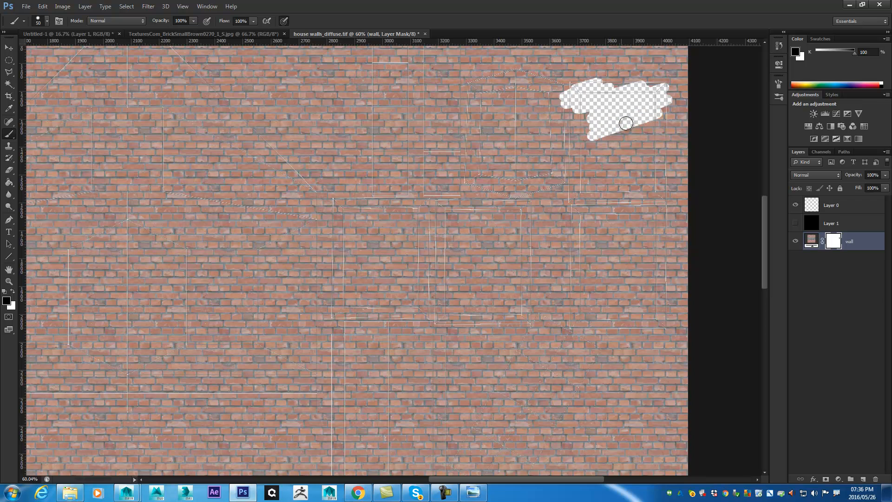
- Enlarge the brush to 200 and mask out the brick over the window frame shells at the texture's right side
key(bracketright)
key(bracketright)
key(bracketright)
key(bracketright)
key(bracketright)
key(bracketright)
key(bracketright)
mouse_move(550, 99)
mouse_down()
mouse_move(675, 93)
mouse_move(673, 173)
mouse_move(655, 179)
mouse_move(575, 185)
mouse_move(561, 123)
mouse_move(612, 165)
mouse_move(585, 159)
mouse_move(613, 162)
mouse_move(661, 233)
mouse_move(599, 221)
mouse_move(579, 257)
mouse_move(669, 307)
mouse_move(657, 298)
mouse_move(623, 312)
mouse_move(560, 304)
mouse_move(475, 314)
mouse_move(448, 298)
mouse_move(493, 252)
mouse_move(465, 229)
mouse_move(473, 220)
mouse_move(406, 224)
mouse_move(349, 212)
mouse_move(377, 213)
mouse_move(376, 236)
mouse_move(353, 236)
mouse_move(356, 289)
mouse_move(396, 279)
mouse_move(442, 284)
mouse_move(414, 297)
mouse_move(350, 273)
mouse_move(358, 339)
mouse_up()
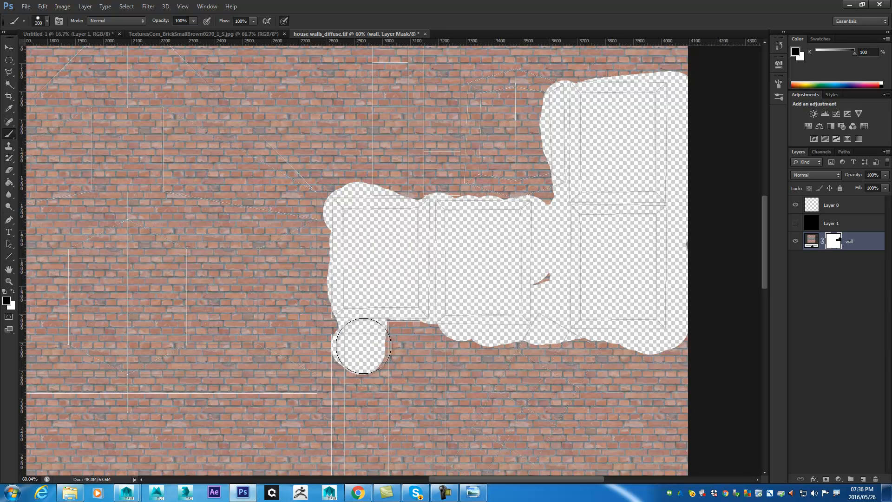
click(548, 279)
mouse_move(548, 279)
mouse_down()
mouse_move(569, 270)
mouse_move(537, 195)
mouse_move(534, 207)
mouse_move(490, 205)
mouse_move(495, 187)
mouse_move(567, 155)
mouse_move(528, 95)
mouse_move(481, 106)
mouse_up()
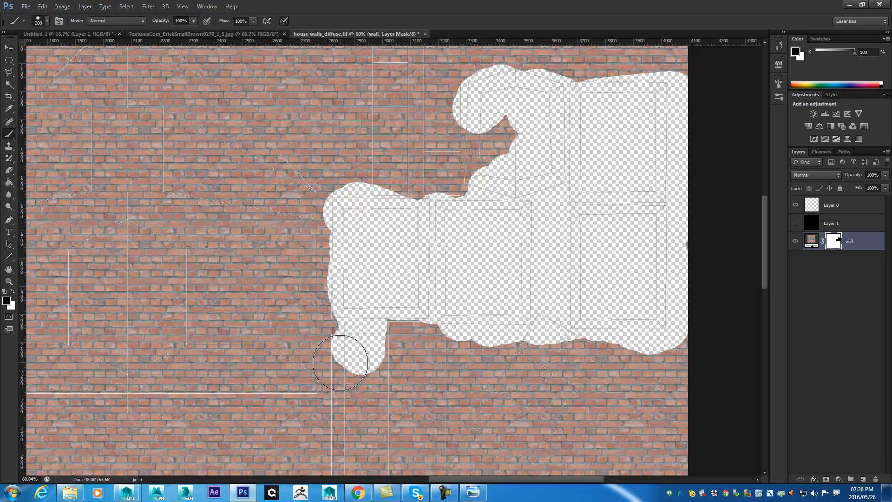
- Mask out the brick over the tall rectangular shells below the frames, and paint back the strip erased over the neighbouring wall shell
drag(409, 396, 402, 285)
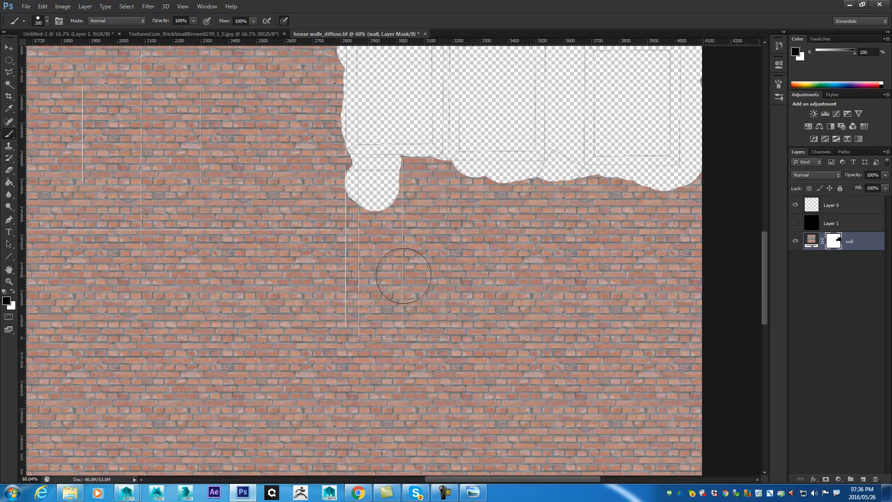
mouse_move(458, 253)
mouse_down()
mouse_move(442, 225)
mouse_move(448, 355)
mouse_move(420, 285)
mouse_move(468, 168)
mouse_up()
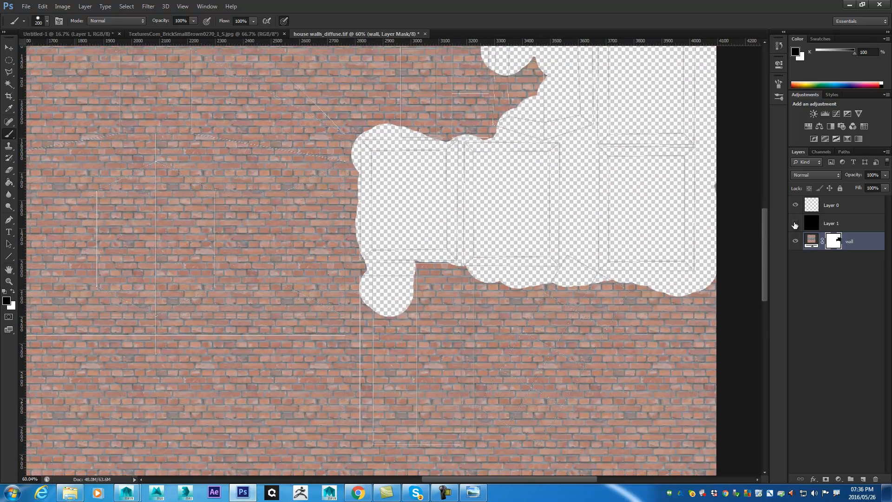
click(795, 224)
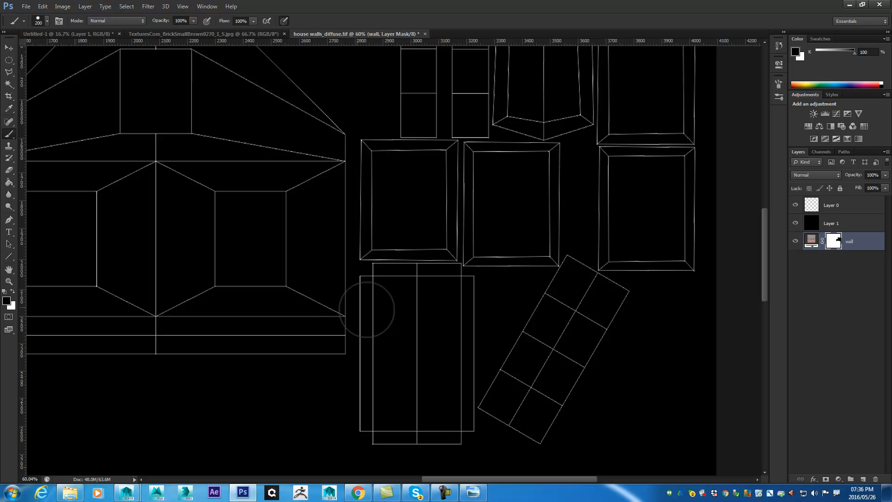
click(797, 224)
mouse_move(438, 299)
mouse_down()
mouse_move(443, 256)
mouse_move(471, 275)
mouse_move(485, 332)
mouse_move(447, 326)
mouse_move(467, 333)
mouse_move(453, 423)
mouse_move(461, 358)
mouse_move(442, 428)
mouse_move(380, 441)
mouse_move(361, 435)
mouse_move(391, 383)
mouse_move(389, 406)
mouse_move(374, 394)
mouse_move(387, 360)
mouse_move(380, 388)
mouse_move(424, 355)
mouse_move(380, 309)
mouse_move(390, 291)
mouse_move(377, 276)
mouse_move(384, 361)
mouse_move(375, 340)
mouse_move(376, 324)
mouse_move(391, 359)
mouse_move(401, 186)
mouse_move(381, 168)
mouse_move(275, 165)
mouse_up()
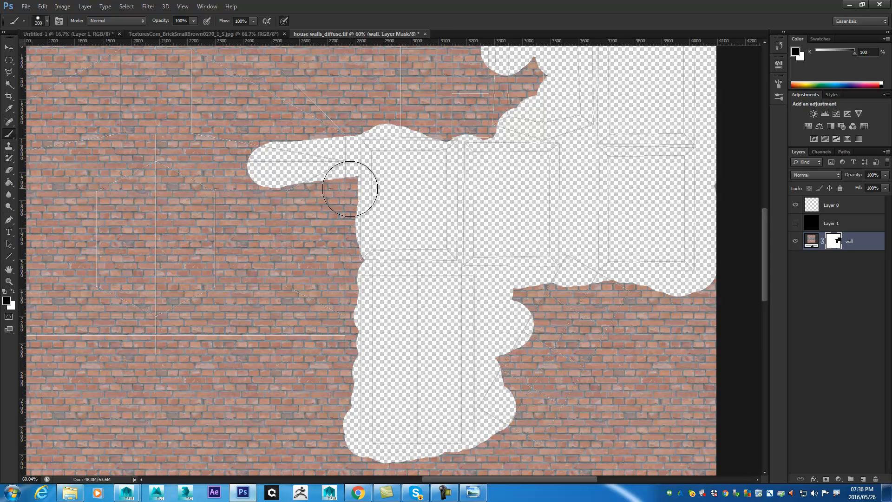
key(x)
mouse_move(259, 229)
mouse_down()
mouse_move(267, 203)
mouse_move(293, 202)
mouse_move(345, 129)
mouse_up()
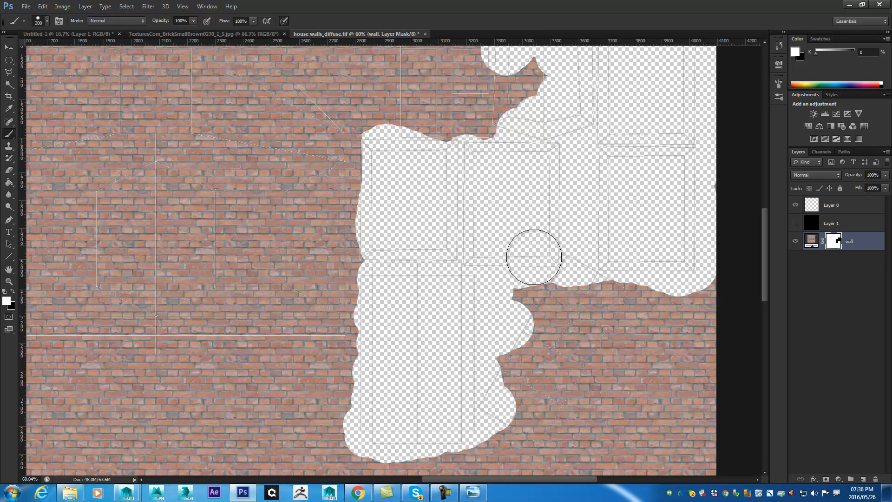
- Paint black on the wall mask to remove the brick over the hexagonal frame shell and the two narrow vertical strip shells
drag(574, 130, 493, 308)
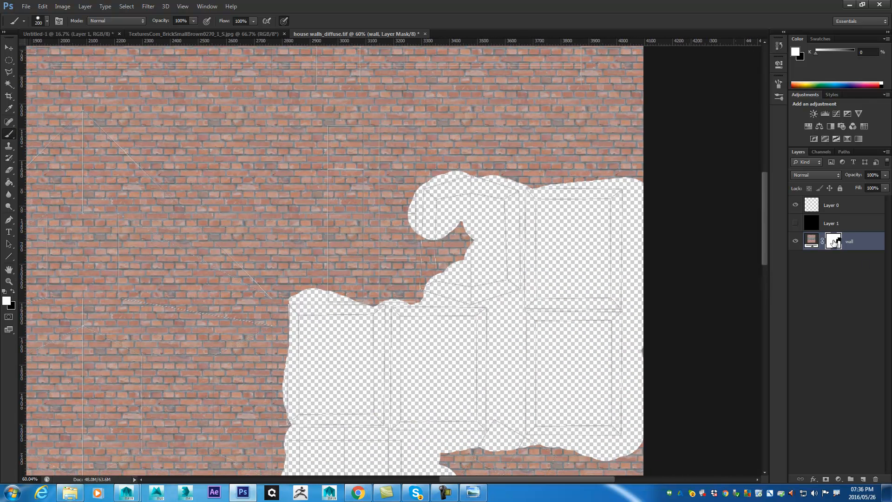
key(x)
mouse_move(477, 233)
mouse_down()
mouse_move(467, 210)
mouse_move(447, 237)
mouse_move(450, 257)
mouse_move(423, 220)
mouse_move(423, 270)
mouse_move(445, 298)
mouse_move(412, 295)
mouse_up()
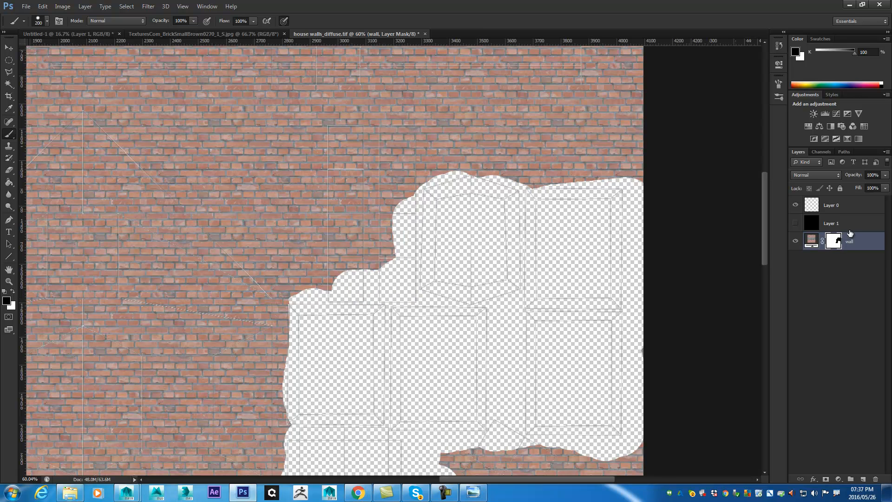
mouse_move(386, 294)
mouse_down()
mouse_move(331, 271)
mouse_move(323, 145)
mouse_move(397, 126)
mouse_move(404, 215)
mouse_move(372, 153)
mouse_move(386, 274)
mouse_move(343, 259)
mouse_up()
mouse_move(440, 196)
mouse_down()
mouse_move(503, 178)
mouse_move(597, 200)
mouse_move(577, 182)
mouse_up()
mouse_move(465, 167)
mouse_down()
mouse_move(500, 295)
mouse_move(623, 185)
mouse_move(594, 149)
mouse_up()
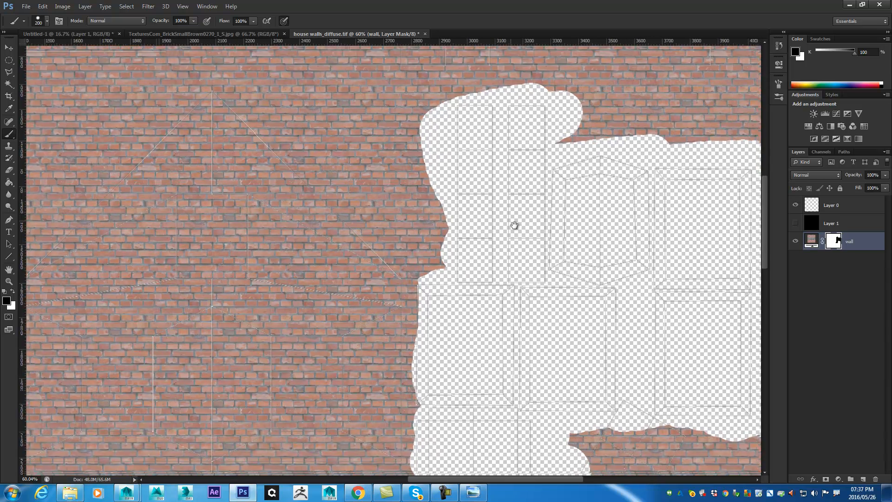
drag(516, 225, 442, 131)
mouse_move(468, 199)
mouse_down()
mouse_move(361, 169)
mouse_move(390, 116)
mouse_move(431, 178)
mouse_up()
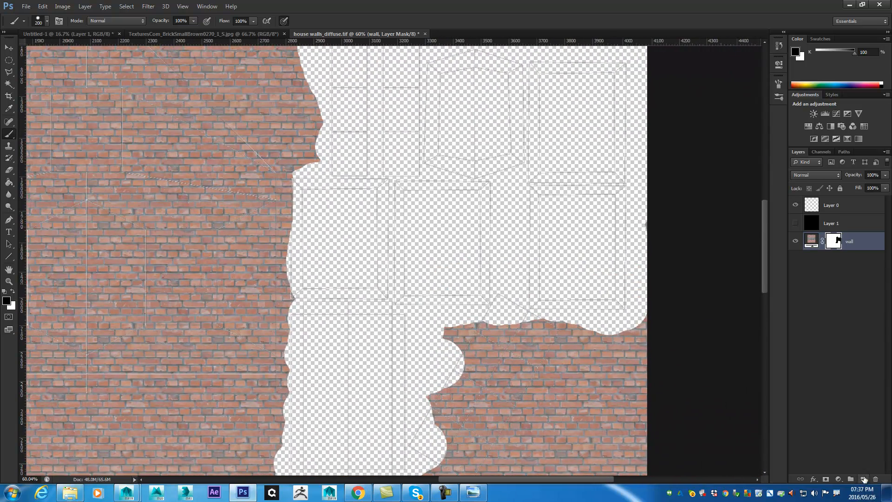
- Add a new empty layer and place it beneath the wall layer
click(864, 479)
key(x)
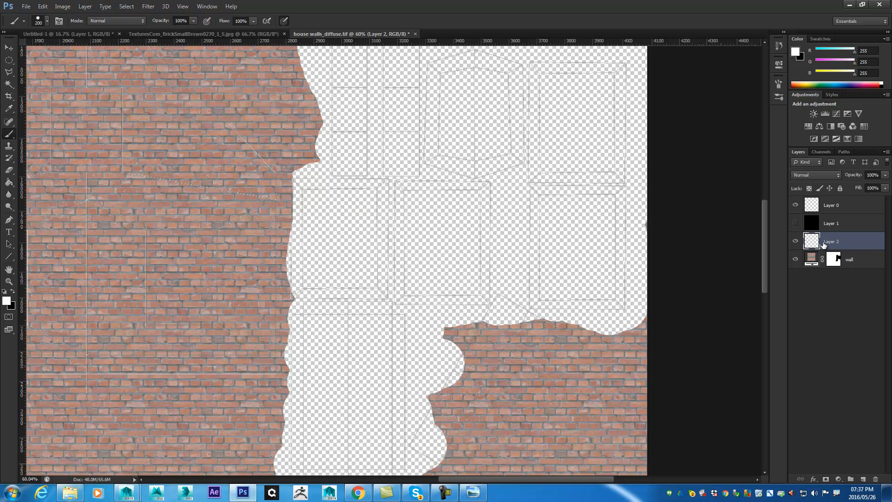
drag(829, 241, 835, 304)
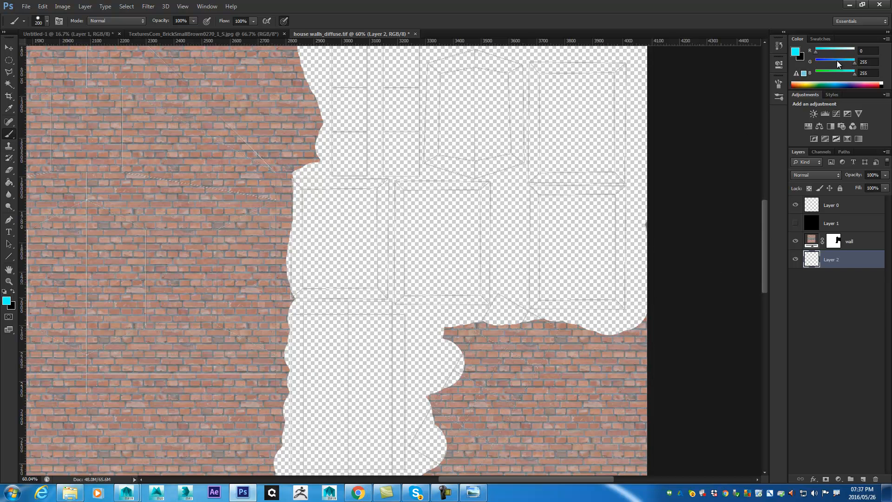
- Set the foreground colour to RGB 0, 46, 255 and fill Layer 2 with solid blue #1e00ff at 100% opacity
drag(830, 59, 824, 63)
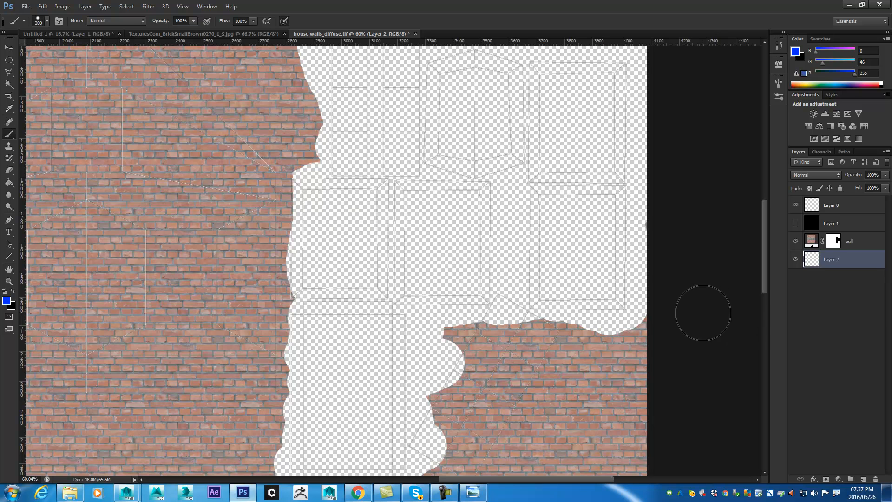
key(shift+BackSpace)
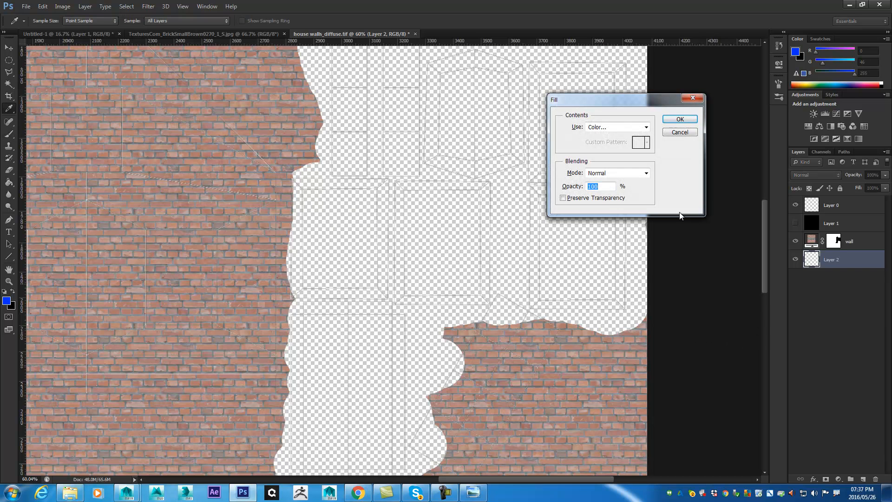
click(602, 131)
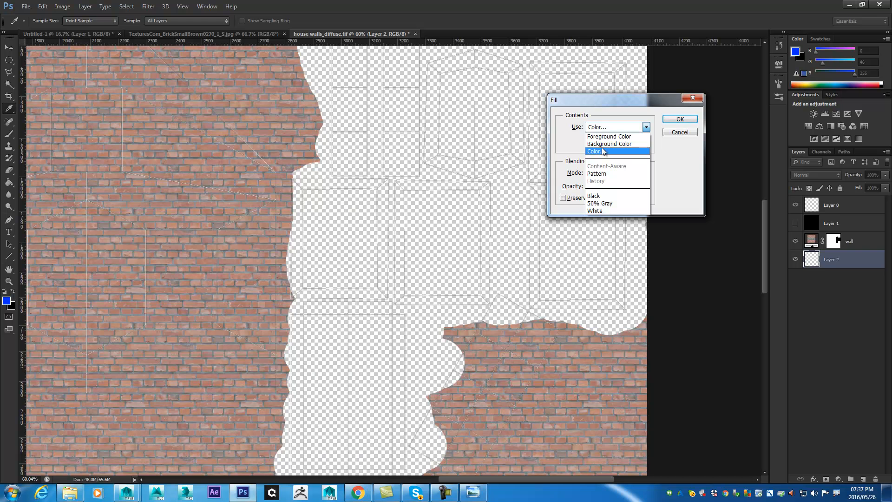
click(604, 151)
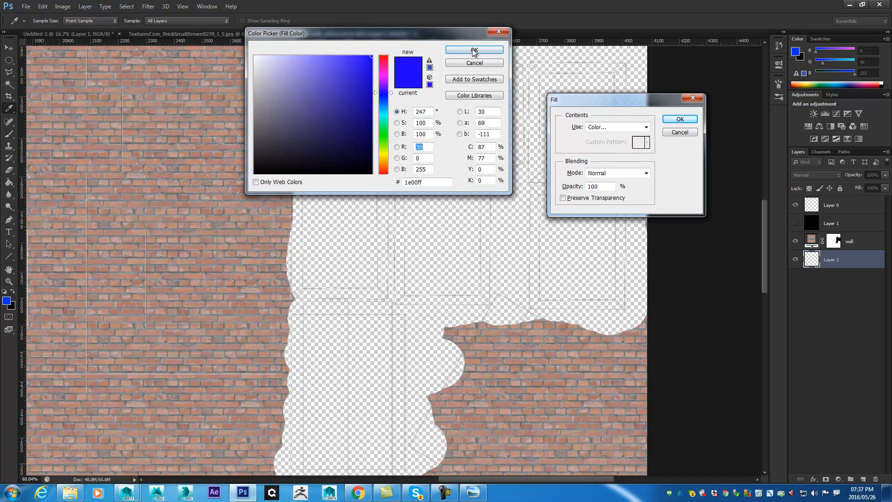
click(474, 50)
click(680, 119)
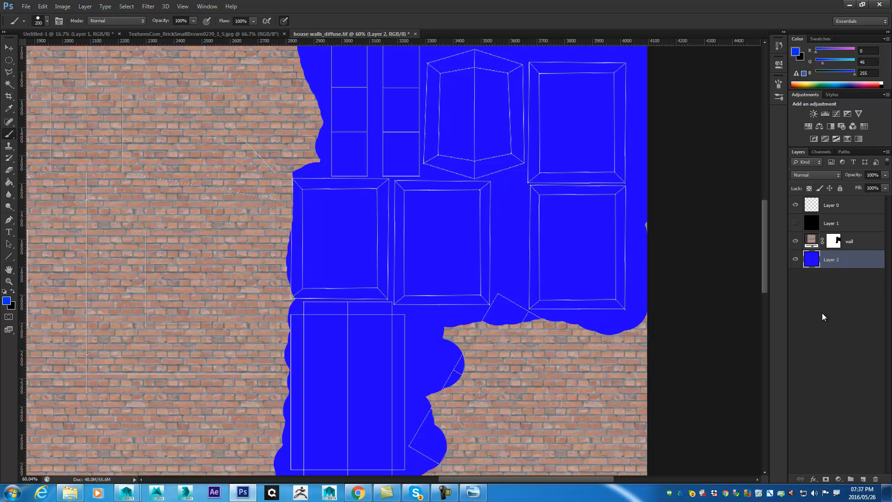
- Set the layer thumbnails to the largest size with the wall layer selected
click(851, 245)
click(886, 162)
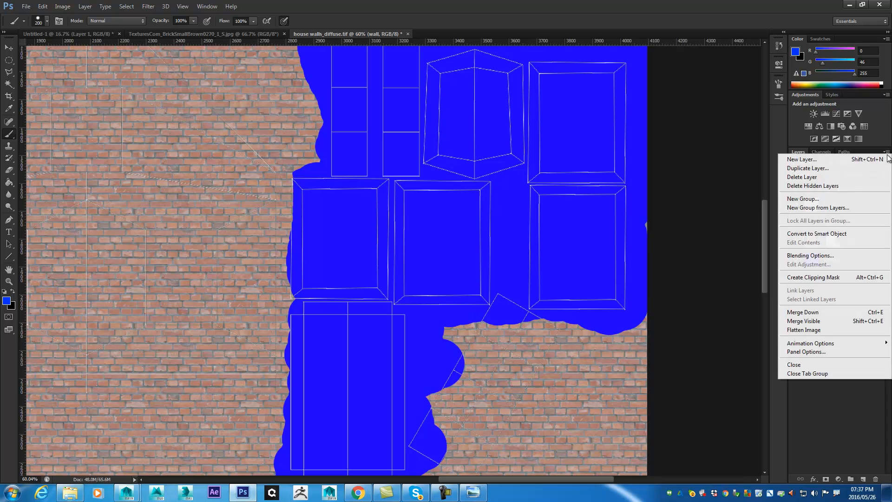
click(826, 355)
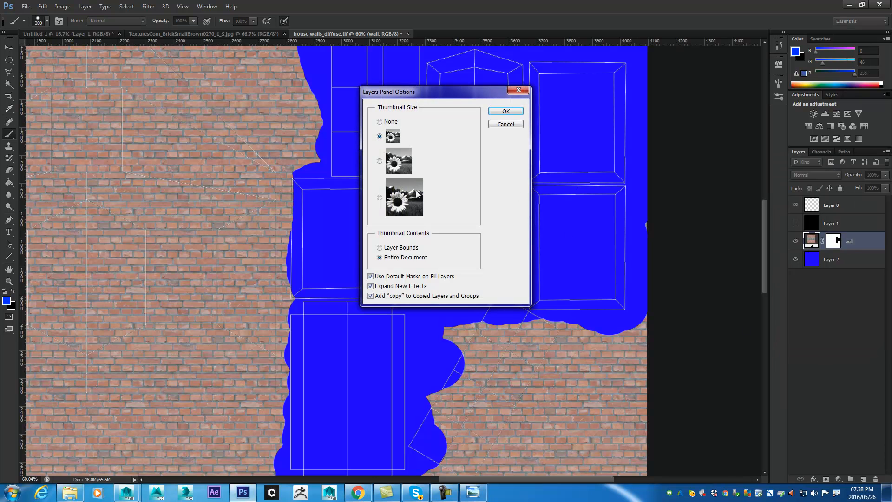
click(505, 111)
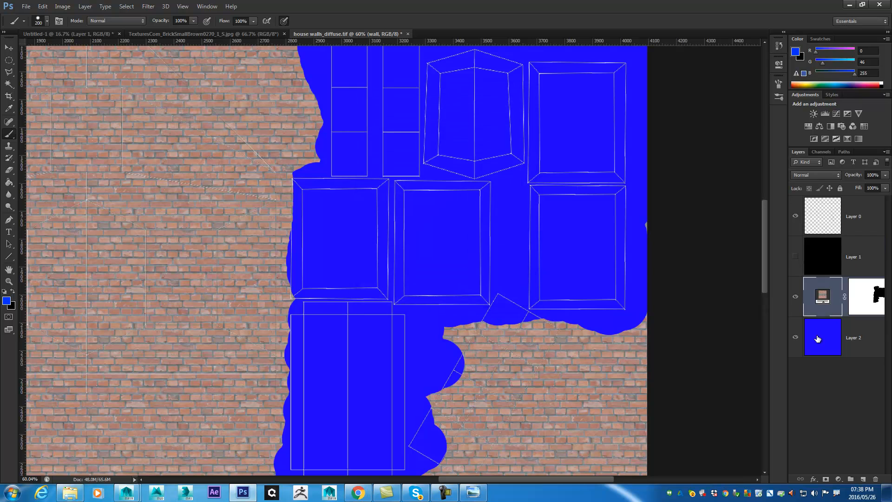
- Display the wall layer's mask on its own, paint the leftover specks in the masked area black, and return to the normal view
click(875, 298)
alt+click(875, 297)
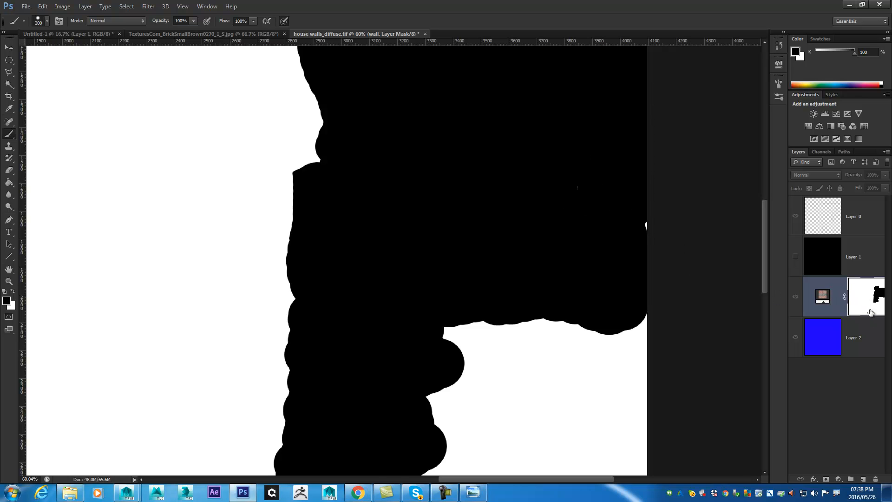
drag(595, 192, 580, 194)
drag(639, 222, 636, 225)
alt+click(865, 300)
- Mask out the brick over the tilted step shell, try painting brick back with white, and mask the shell out again with black
scroll(510, 255, down, 3)
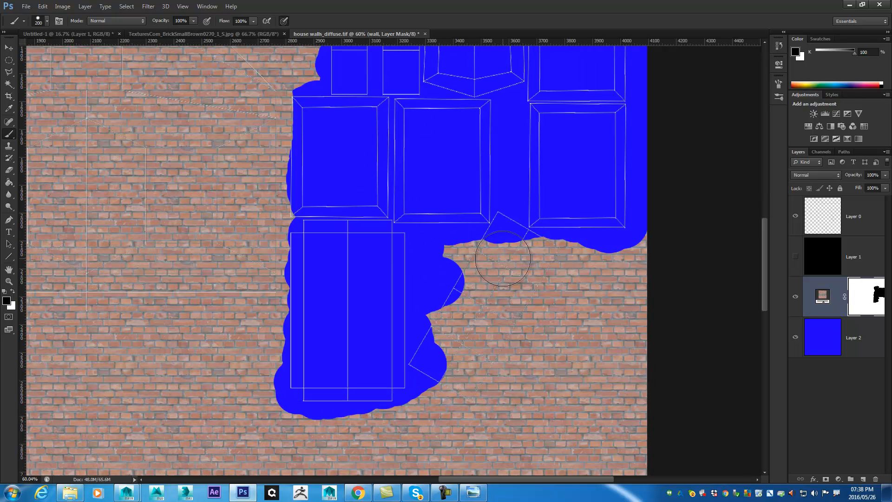
mouse_move(516, 218)
mouse_down()
mouse_move(462, 281)
mouse_move(486, 217)
mouse_move(547, 237)
mouse_move(572, 225)
mouse_move(516, 320)
mouse_move(472, 340)
mouse_move(461, 290)
mouse_move(435, 311)
mouse_move(428, 381)
mouse_move(441, 394)
mouse_move(495, 385)
mouse_up()
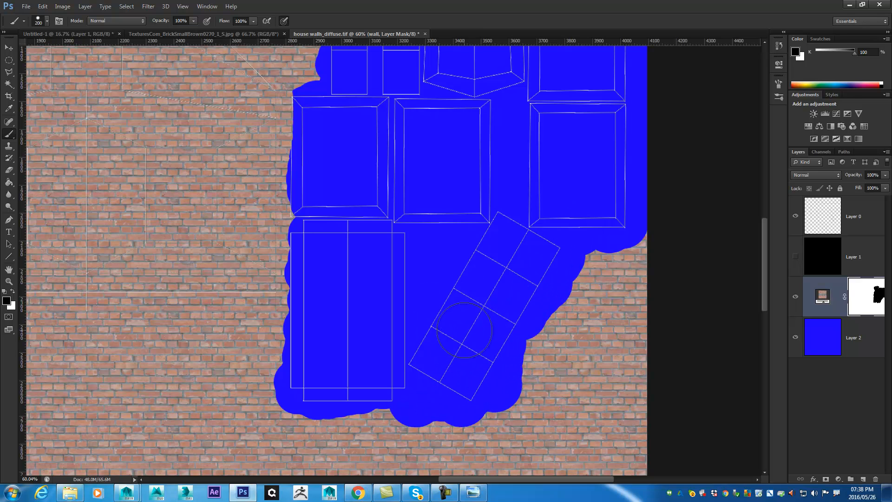
key(x)
mouse_move(522, 374)
mouse_down()
mouse_move(503, 277)
mouse_move(544, 268)
mouse_move(536, 323)
mouse_move(524, 284)
mouse_up()
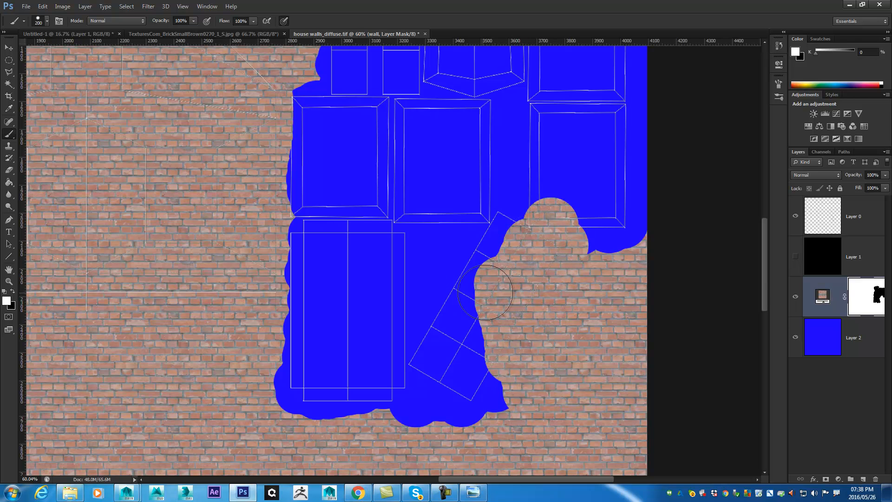
key(x)
mouse_move(496, 244)
mouse_down()
mouse_move(563, 203)
mouse_move(576, 242)
mouse_move(479, 288)
mouse_move(494, 344)
mouse_up()
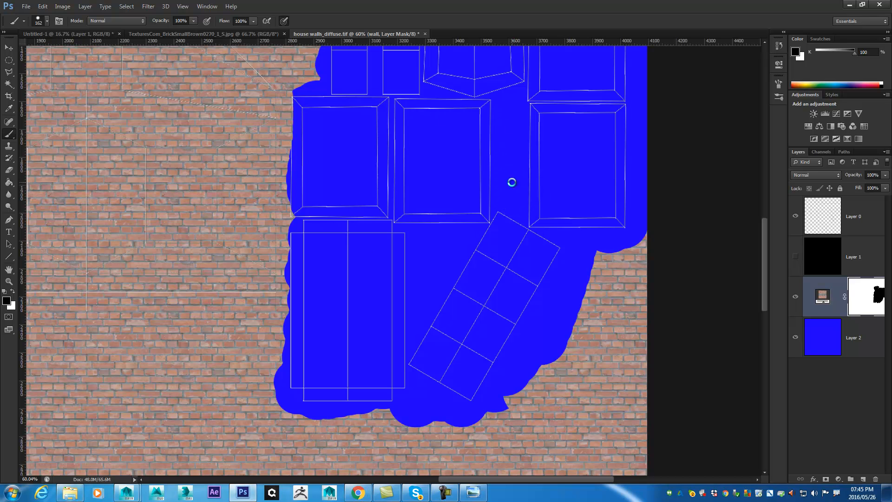
- Save the layered texture over house walls_diffuse.tif in sourceimages, with no image compression and RLE layer compression
key(ctrl+shift+s)
click(409, 134)
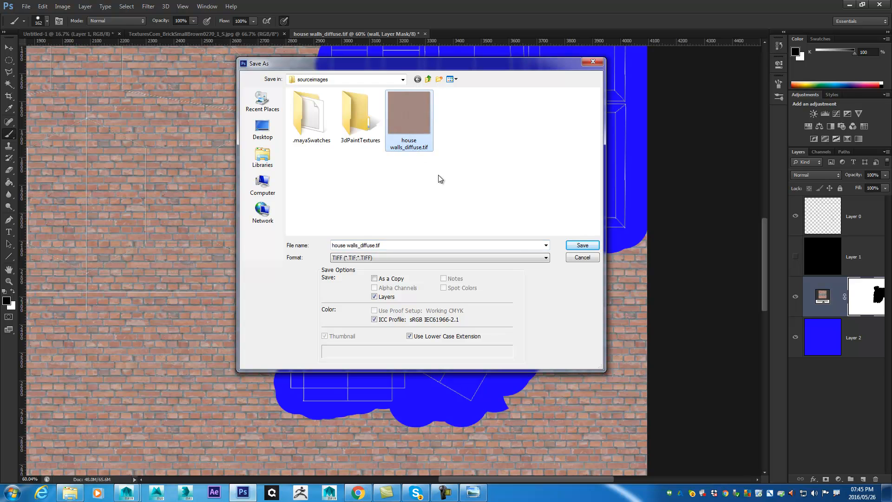
click(573, 248)
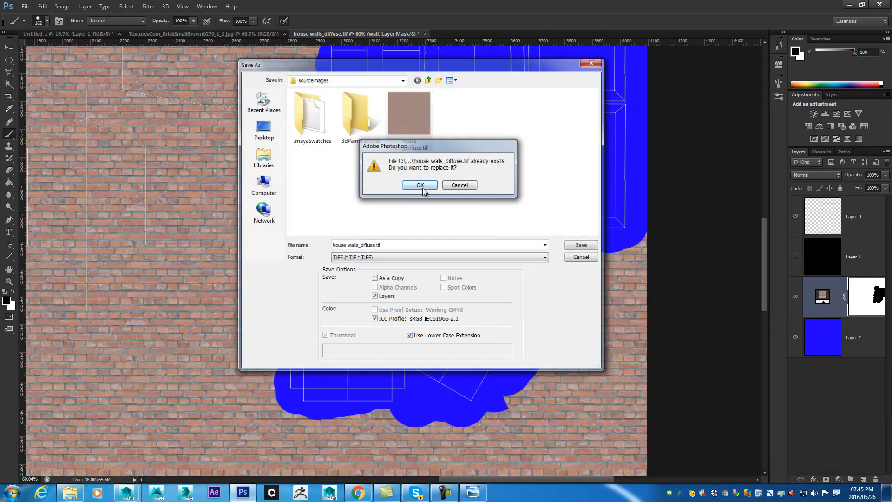
click(425, 188)
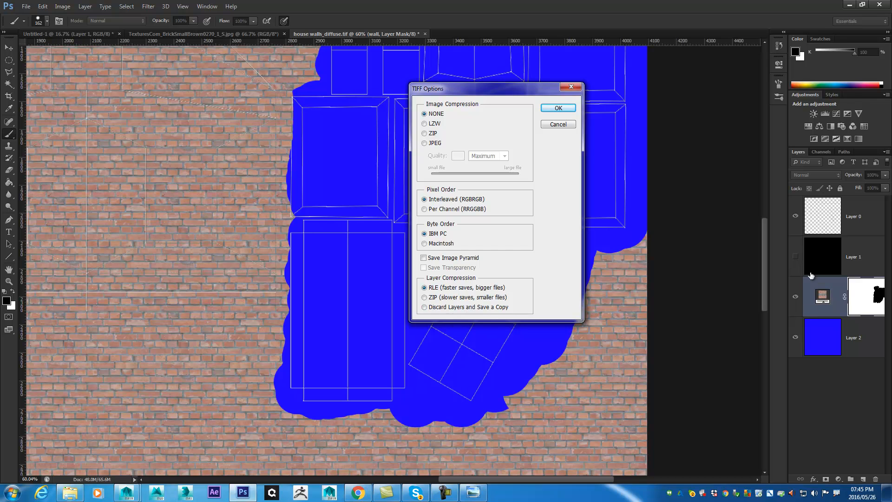
click(565, 112)
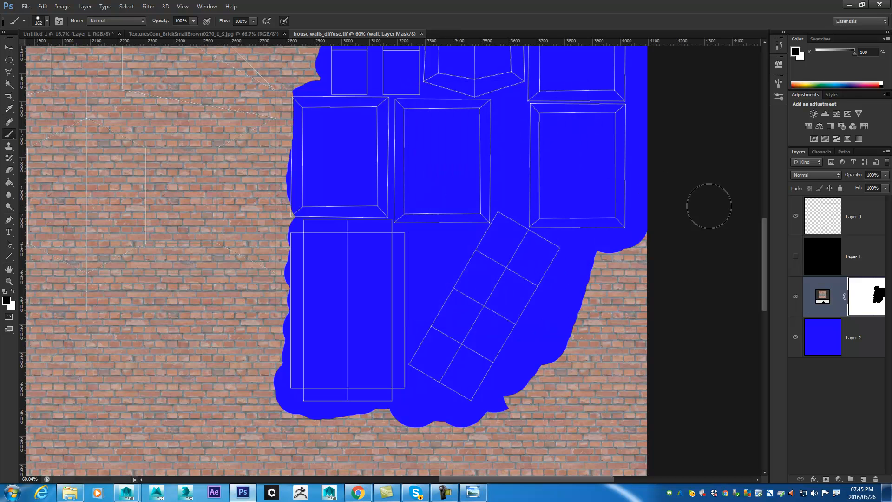
- Switch to Maya and inspect the updated wall texture around the house's window recesses, wall corner and base
click(850, 6)
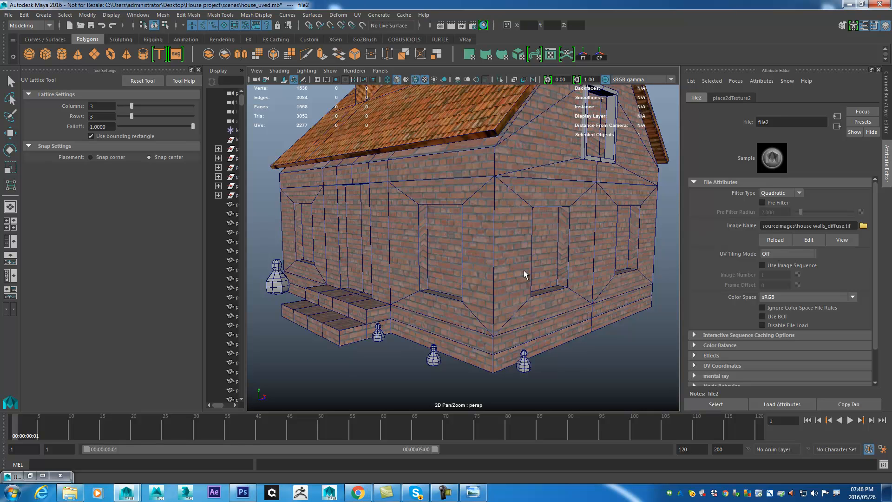
scroll(575, 256, up, 3)
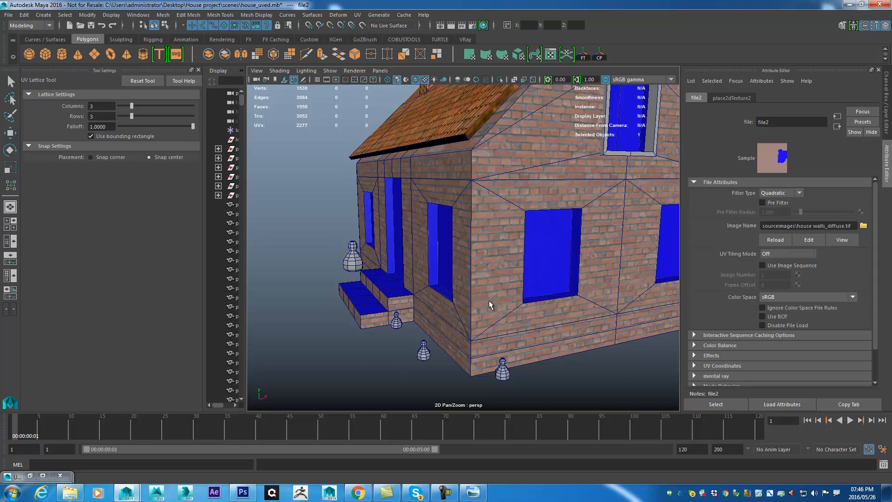
drag(489, 301, 406, 263)
scroll(483, 321, up, 6)
drag(497, 333, 366, 275)
scroll(484, 323, up, 5)
drag(485, 322, 416, 275)
drag(523, 272, 504, 249)
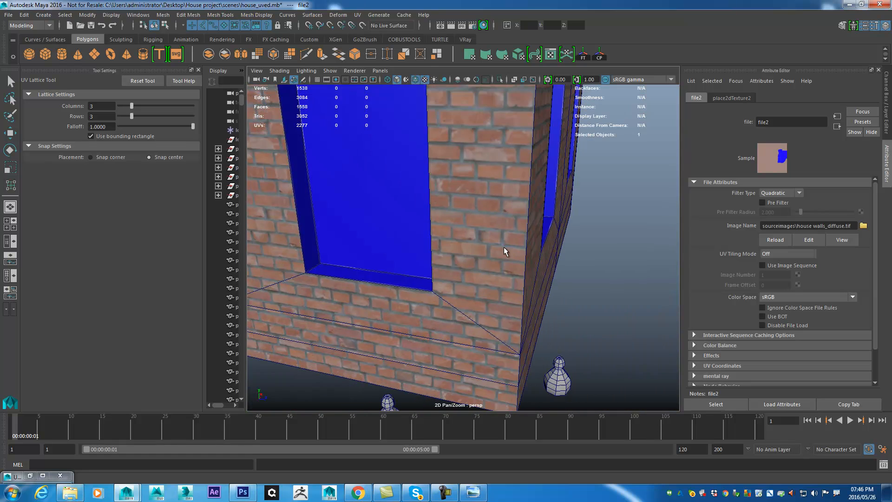
click(608, 272)
drag(608, 271, 614, 292)
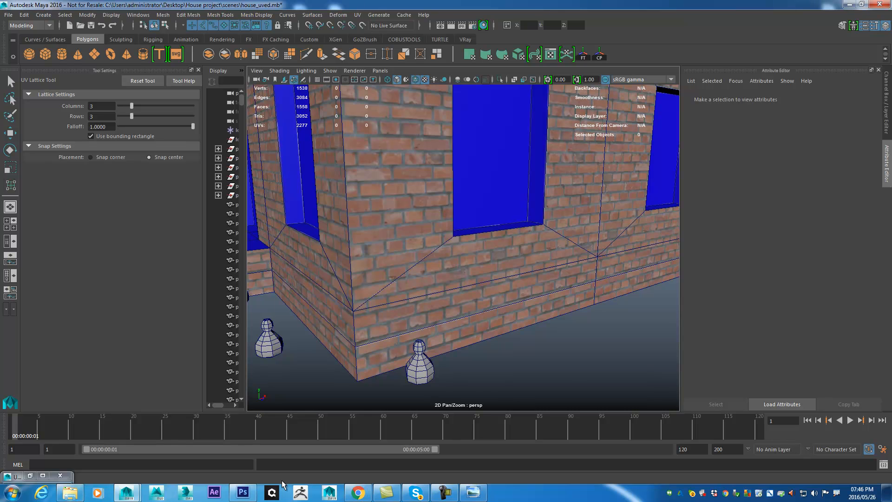
- Switch to Photoshop, hide the UV wireframe layer (Layer 0), and save over house walls_diffuse.tif as an uncompressed TIFF with layers
click(242, 493)
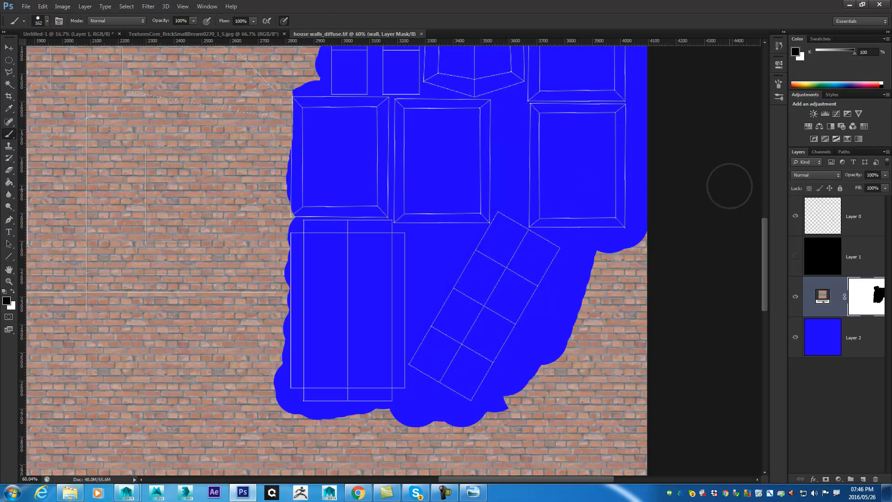
click(796, 218)
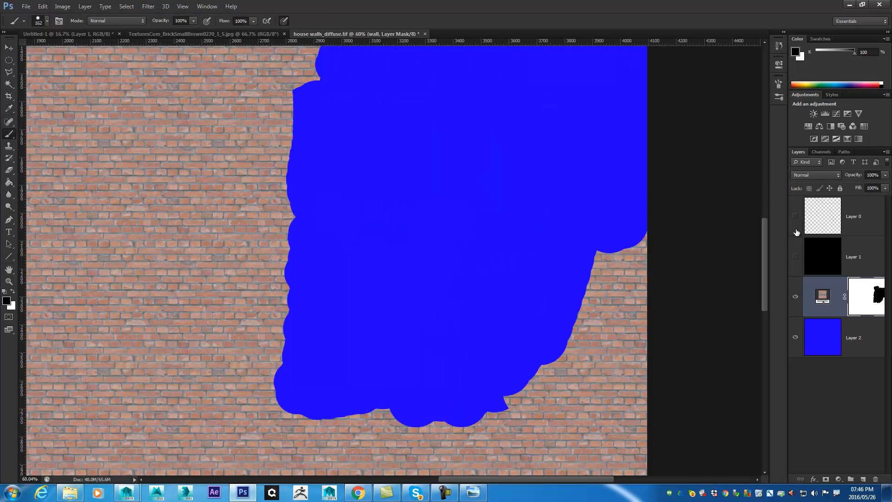
key(ctrl+shift+s)
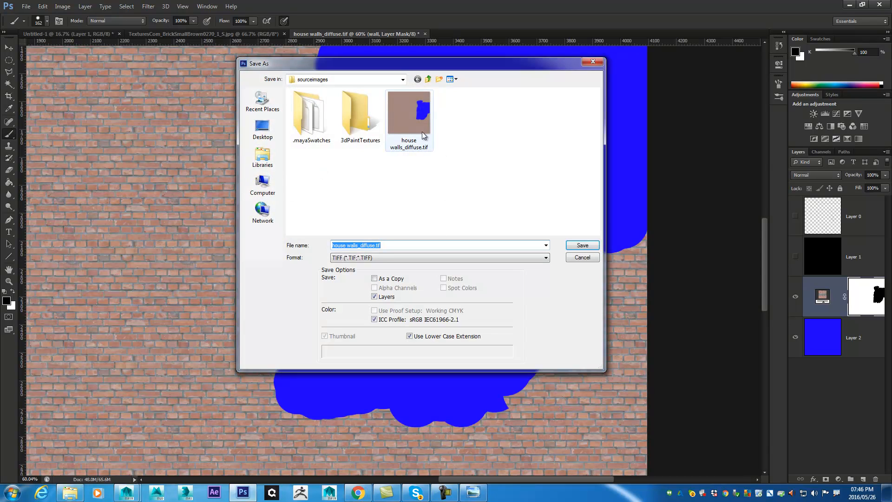
double_click(409, 114)
click(421, 184)
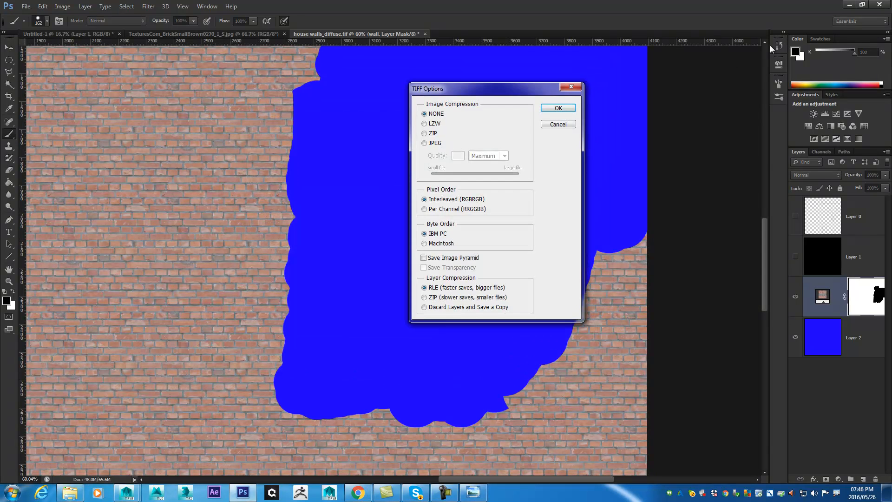
click(571, 111)
- Switch to Maya, show the wall_mtl attributes, and examine the texture in the window recess and on the front steps
click(848, 5)
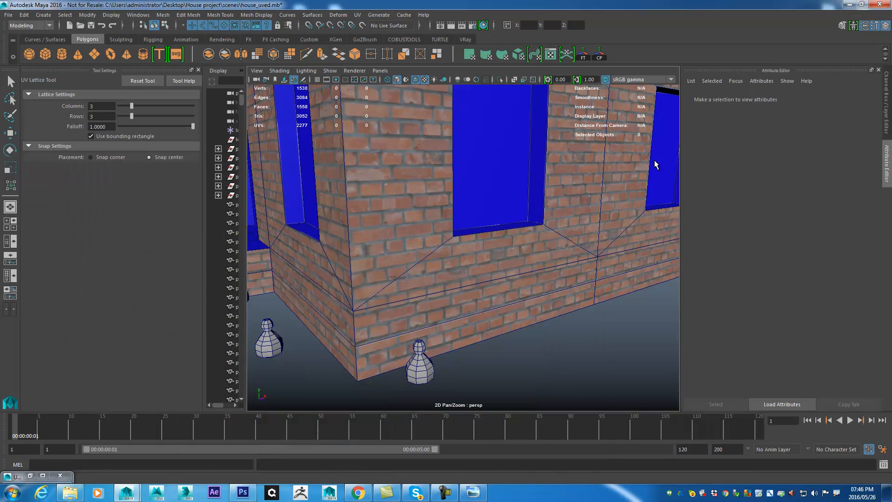
click(800, 97)
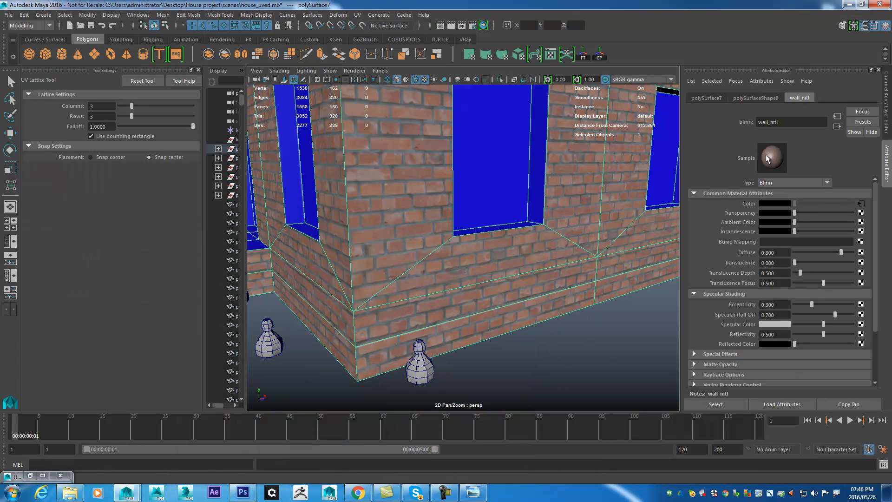
click(617, 329)
drag(617, 329, 606, 244)
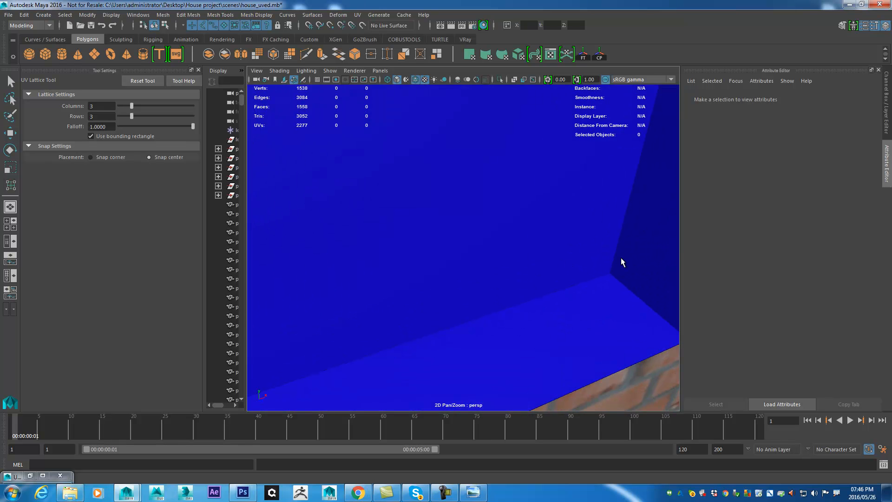
drag(437, 293, 490, 214)
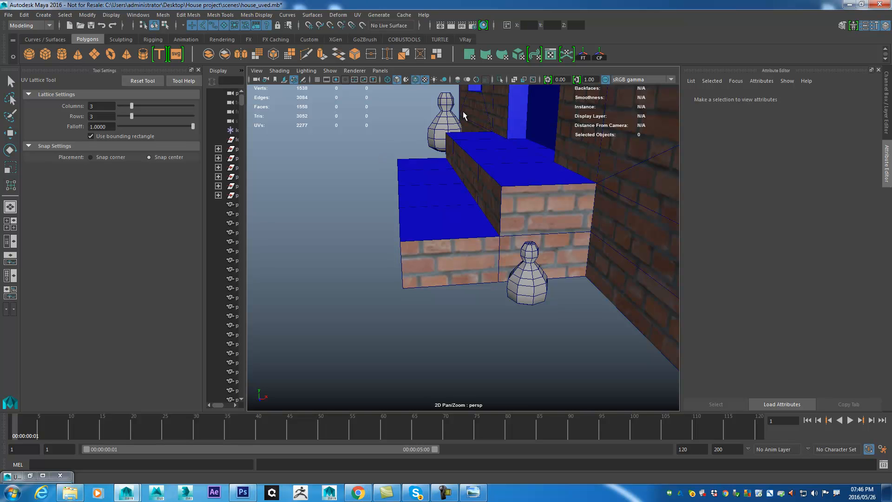
drag(505, 156, 539, 192)
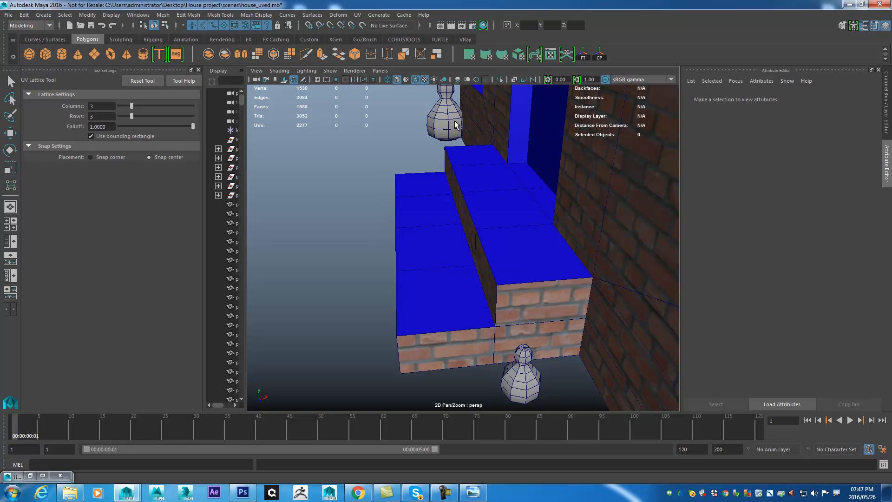
- Switch to Photoshop, open TexturesCom_PlasterBare0127_1_S.jpg from sourceimages, and examine its grey concrete area
click(242, 492)
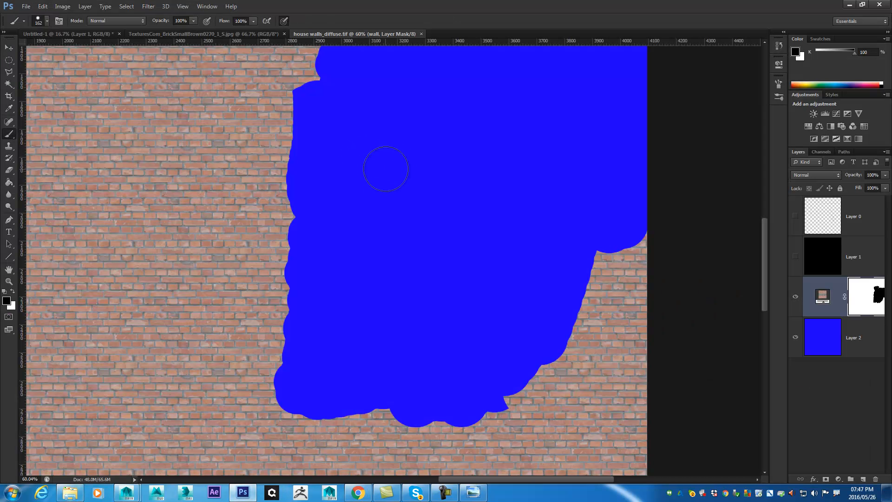
click(26, 6)
click(46, 24)
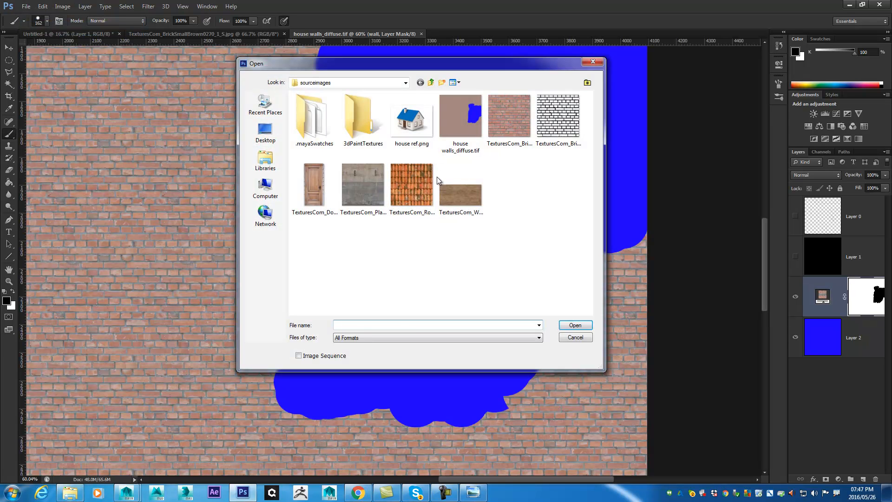
click(355, 195)
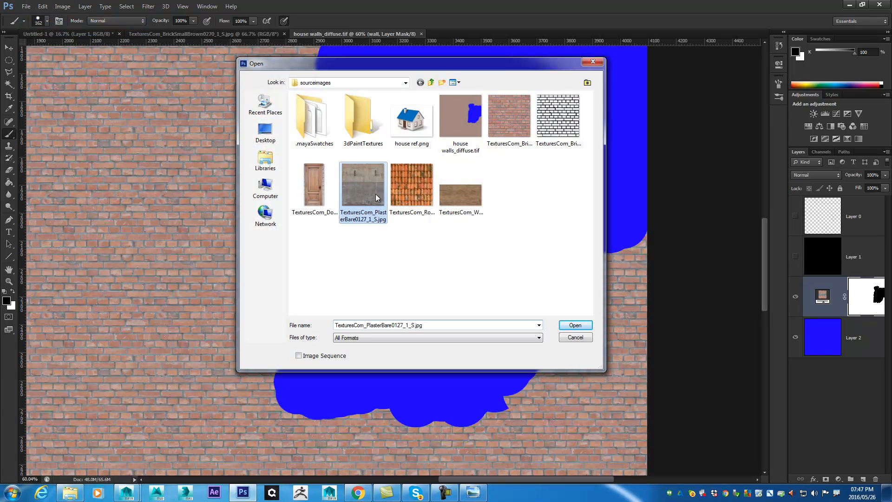
click(574, 327)
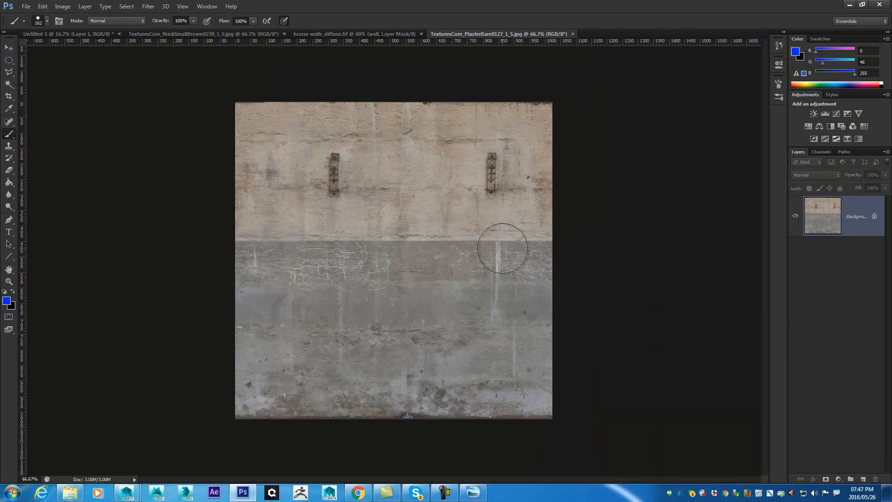
scroll(418, 160, up, 2)
scroll(460, 241, up, 1)
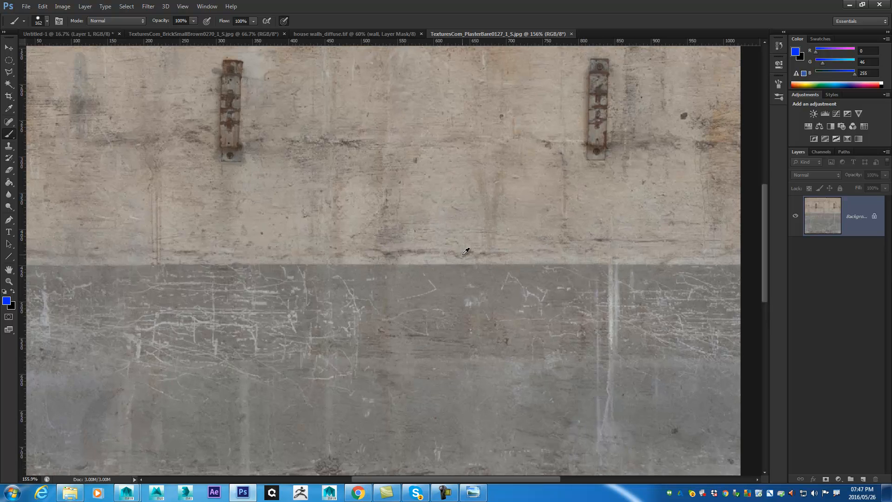
scroll(474, 253, down, 1)
scroll(488, 275, down, 1)
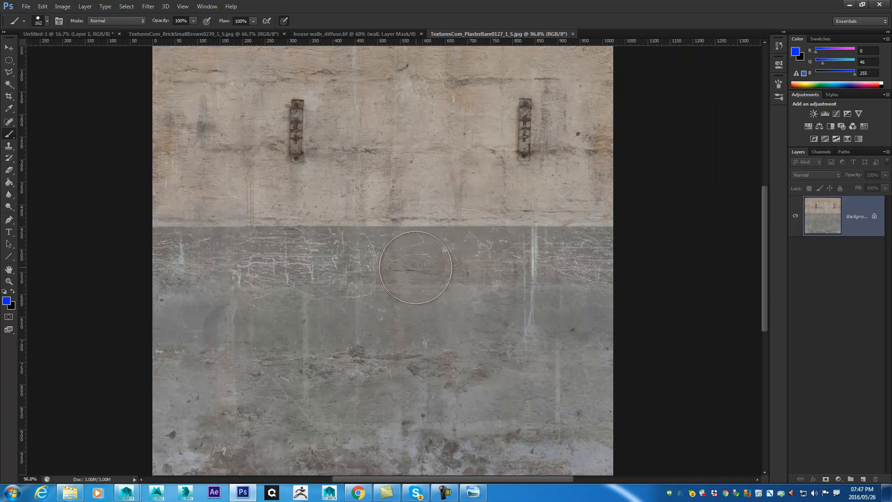
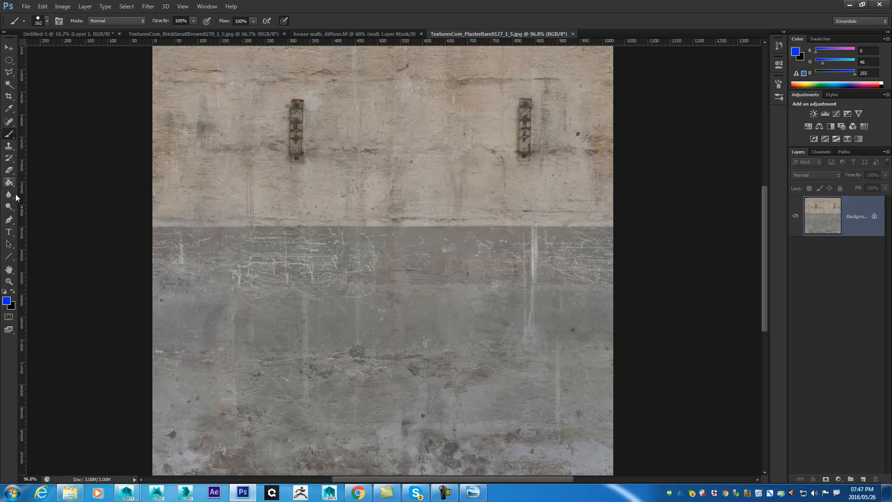
- Crop the plaster texture to a square patch of grey concrete about 300 px wide near its right edge
click(9, 135)
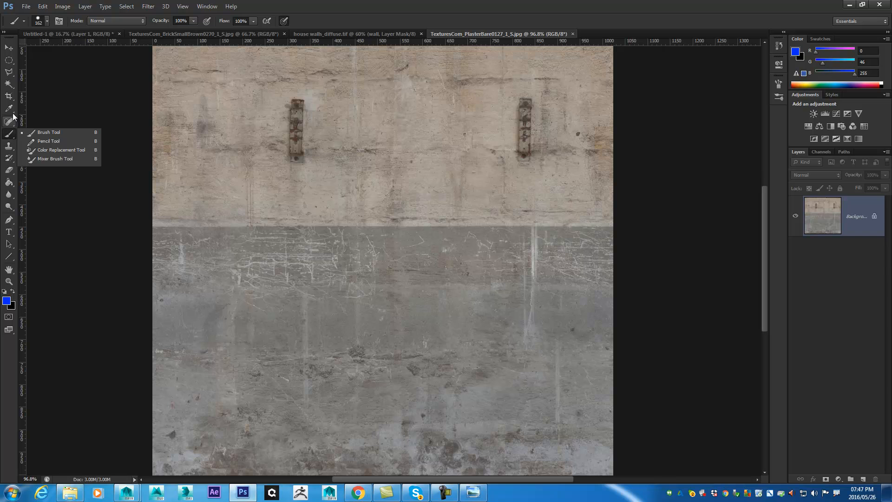
click(9, 96)
drag(364, 253, 519, 413)
drag(425, 267, 342, 284)
drag(322, 332, 329, 324)
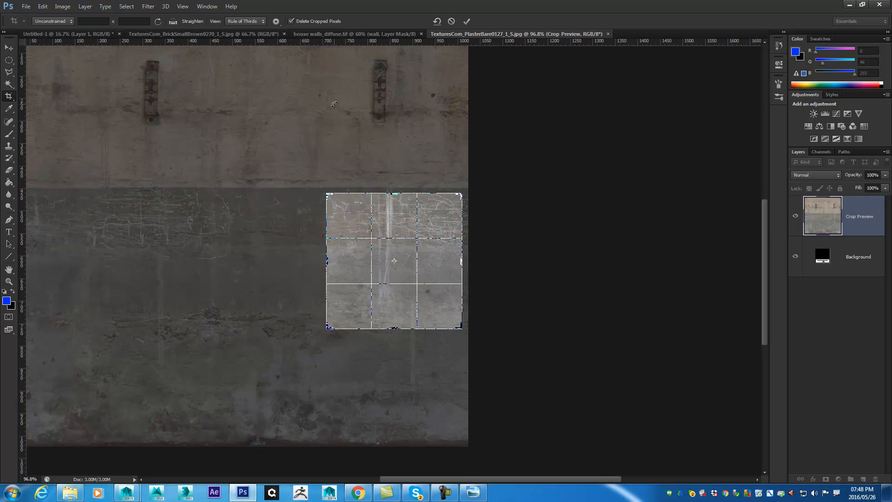
key(Return)
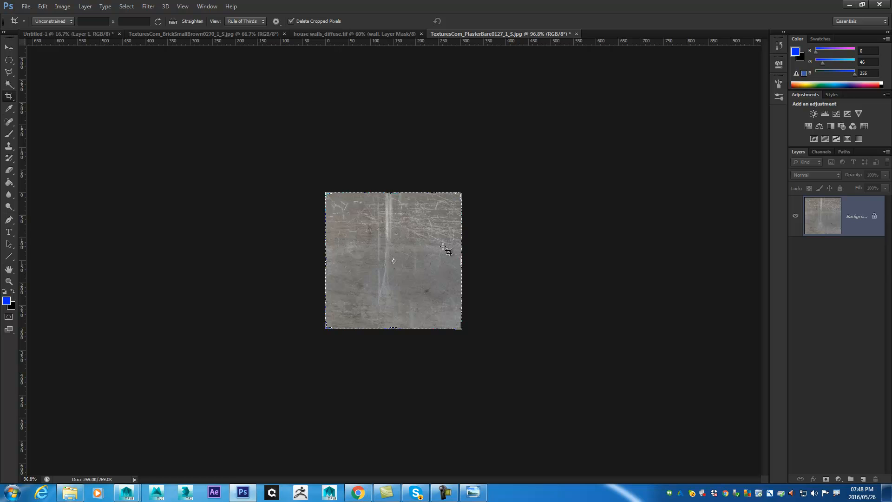
scroll(437, 249, up, 8)
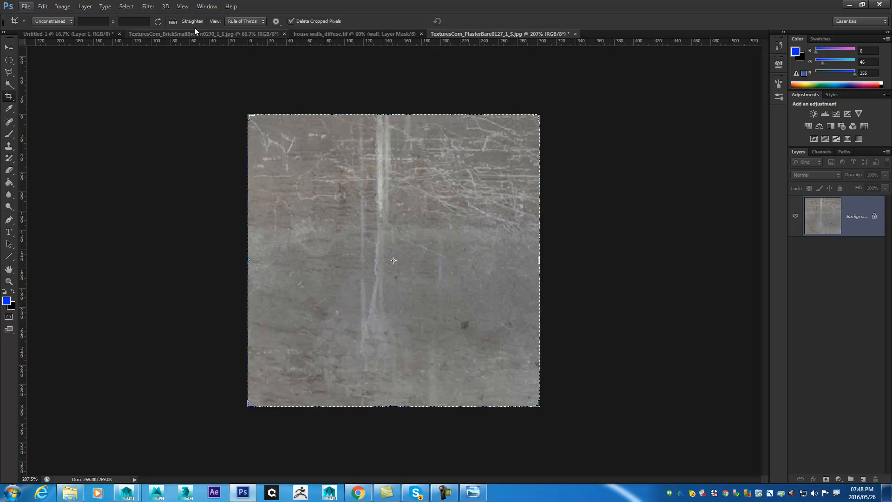
click(165, 6)
mouse_move(149, 7)
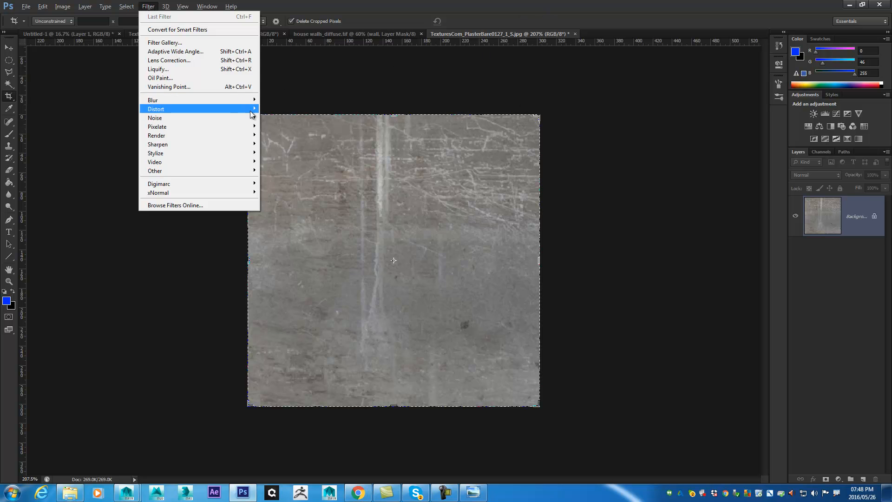
double_click(395, 10)
double_click(513, 2)
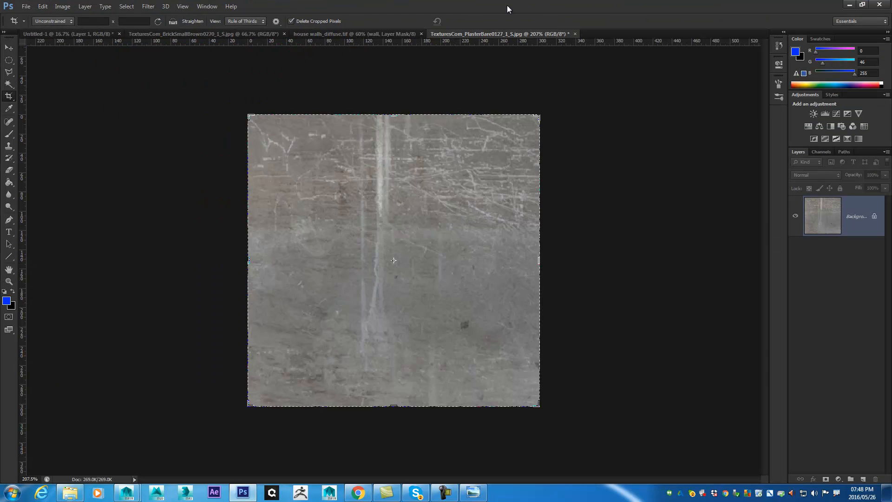
- Clone-stamp clean concrete over the white vertical streak in the upper half of the cropped texture
click(9, 147)
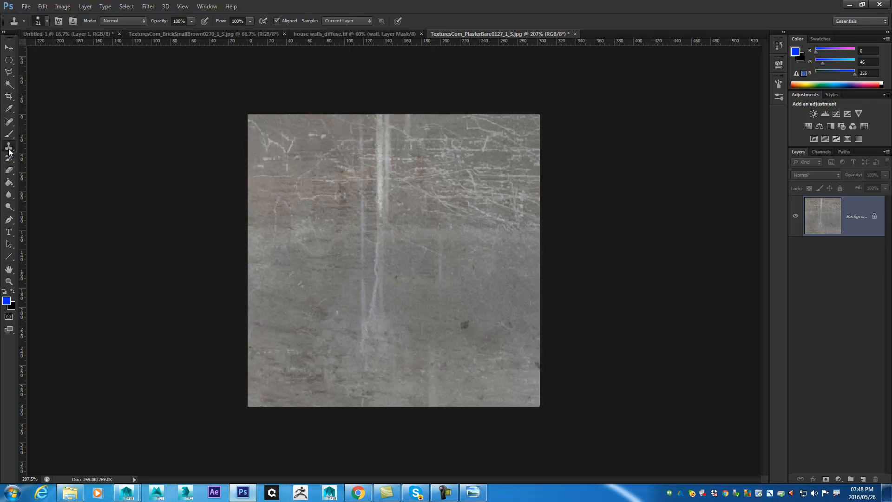
click(9, 148)
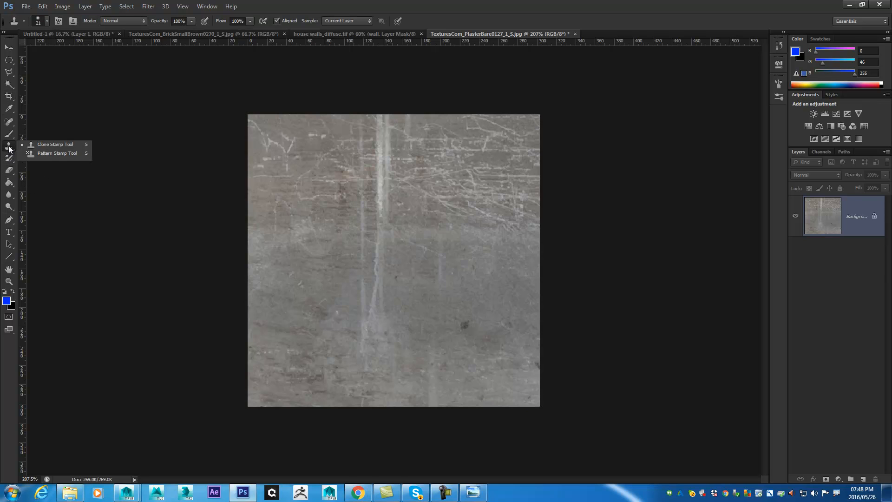
click(61, 148)
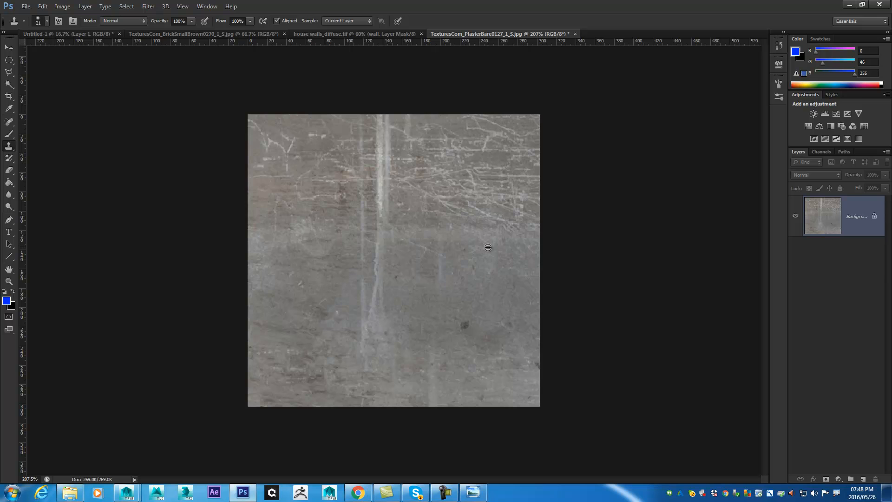
mouse_move(387, 120)
mouse_down()
mouse_move(391, 160)
mouse_move(382, 204)
mouse_move(386, 132)
mouse_move(379, 269)
mouse_up()
alt+click(392, 253)
alt+click(441, 266)
mouse_move(386, 158)
mouse_down()
mouse_move(364, 156)
mouse_move(422, 197)
mouse_move(462, 189)
mouse_move(364, 169)
mouse_move(393, 175)
mouse_up()
alt+click(457, 181)
alt+click(470, 151)
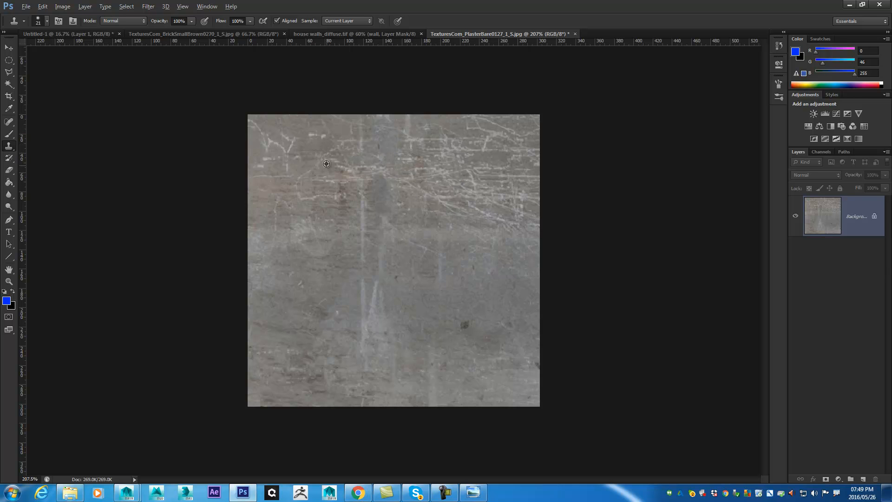
mouse_move(418, 181)
mouse_down()
mouse_move(405, 198)
mouse_move(345, 203)
mouse_move(370, 218)
mouse_up()
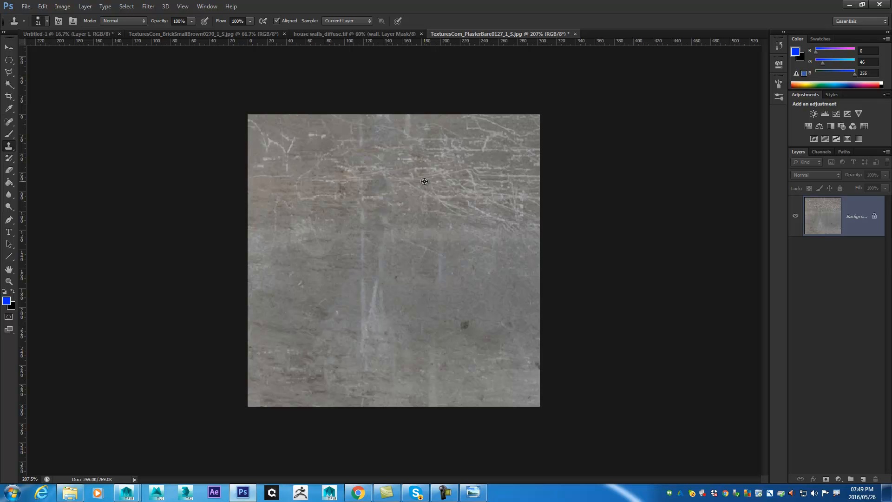
drag(394, 186, 376, 177)
click(149, 7)
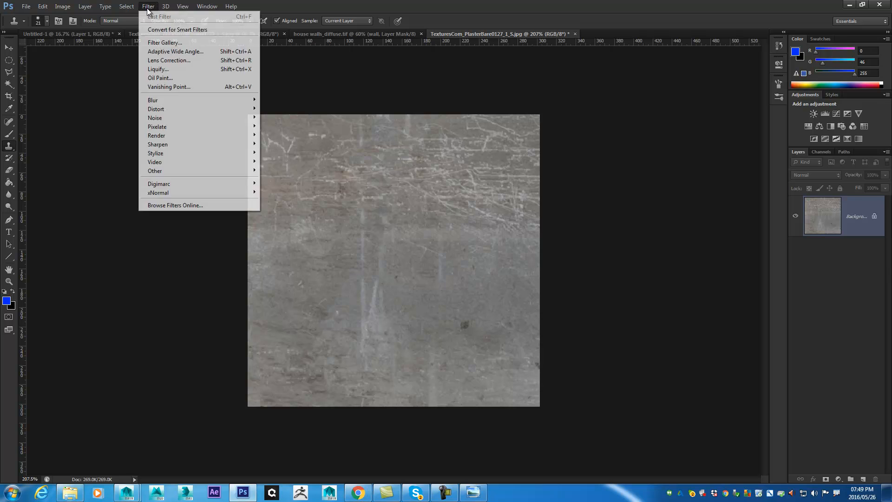
mouse_move(209, 173)
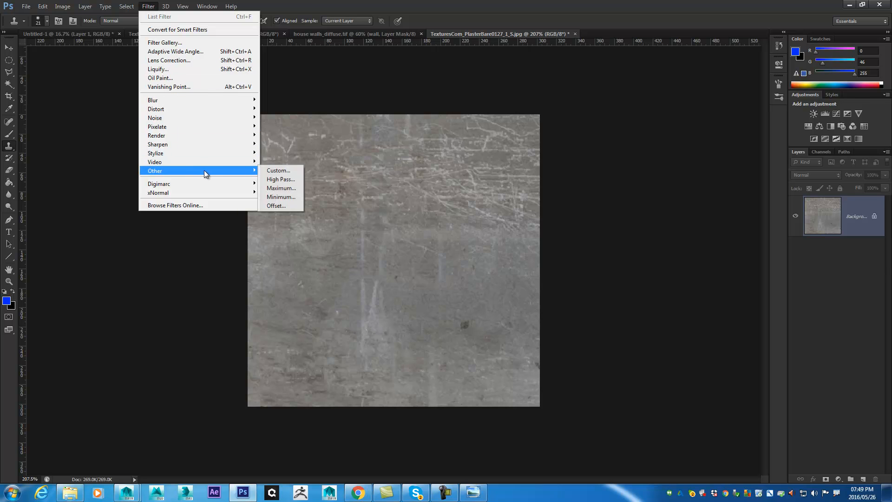
click(276, 205)
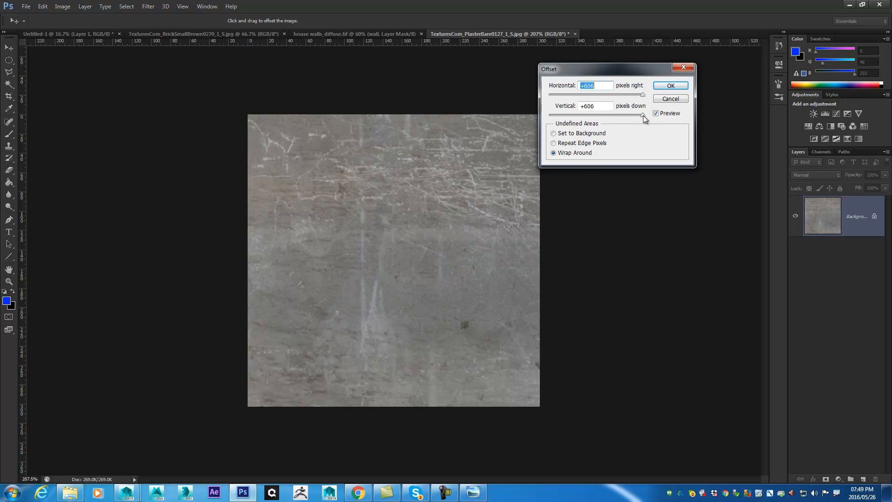
drag(644, 97, 612, 95)
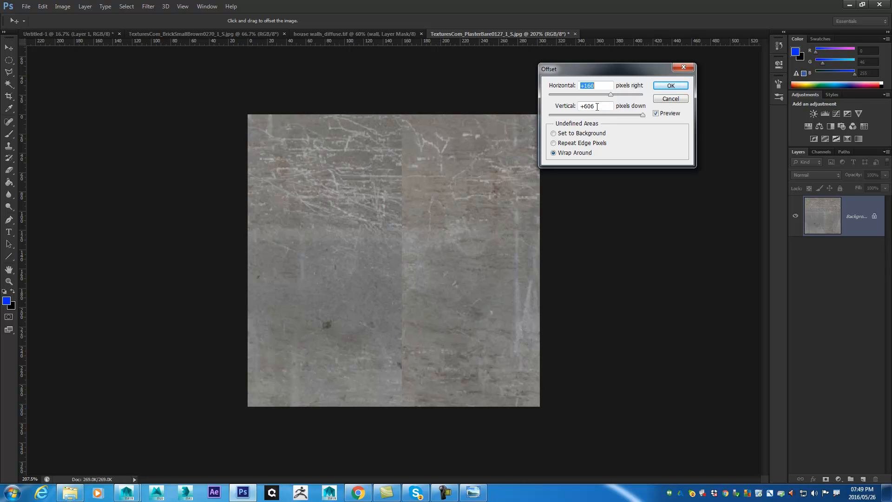
drag(598, 85, 509, 86)
text(303)
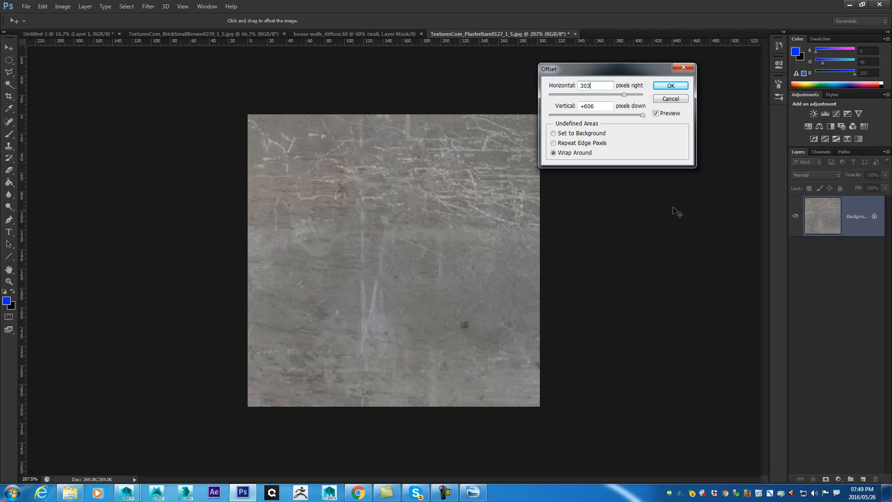
click(670, 86)
key(s)
- Apply the Offset filter to the concrete texture with -135 pixels horizontal, +120 pixels vertical and Wrap Around
click(182, 6)
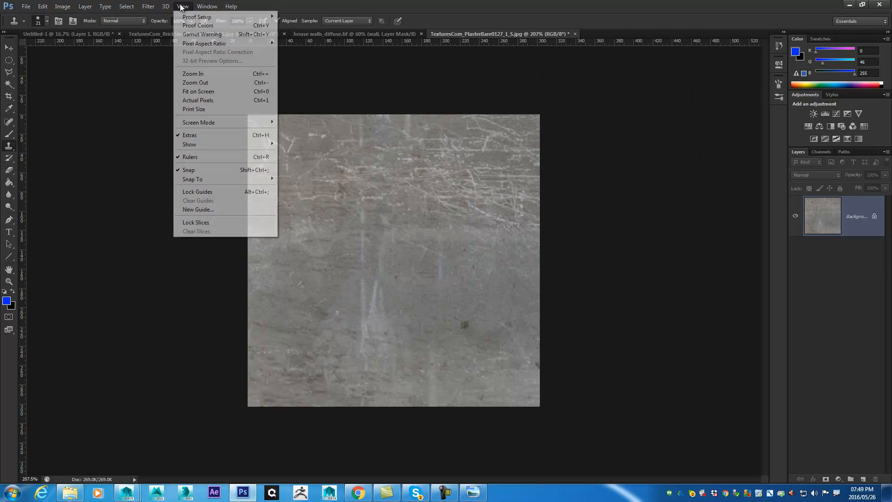
mouse_move(148, 7)
mouse_move(242, 171)
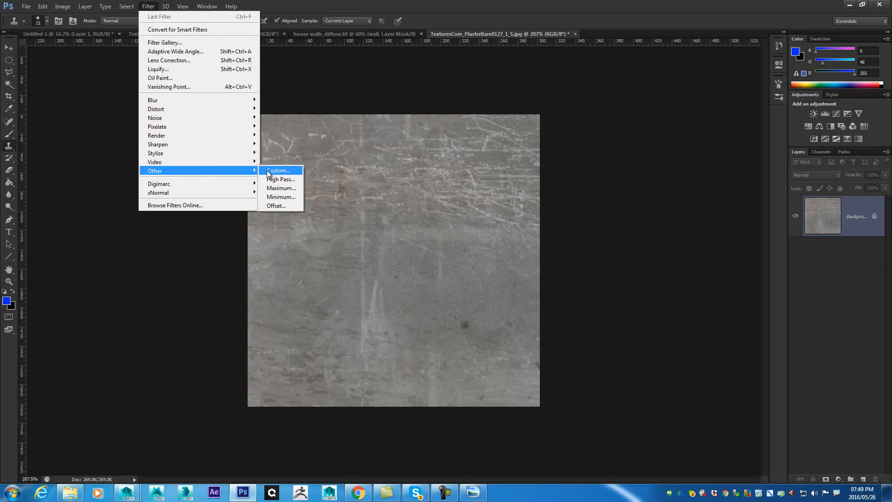
click(276, 205)
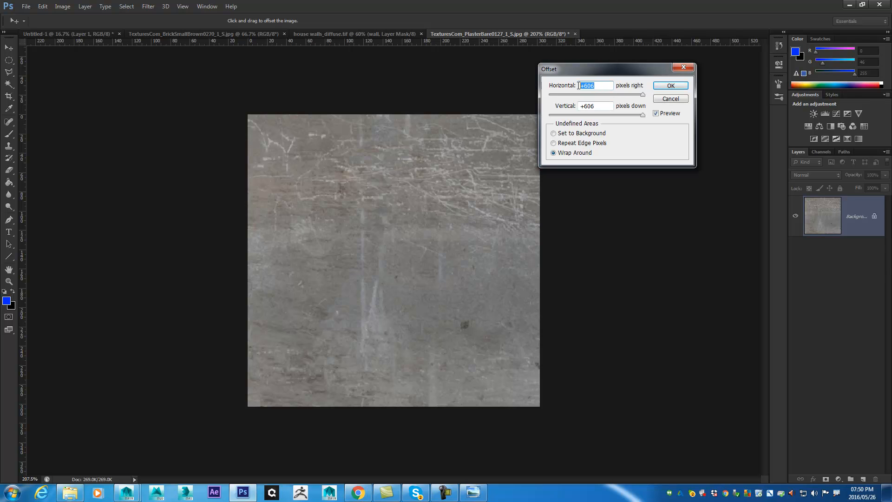
text(-303)
drag(567, 93, 582, 107)
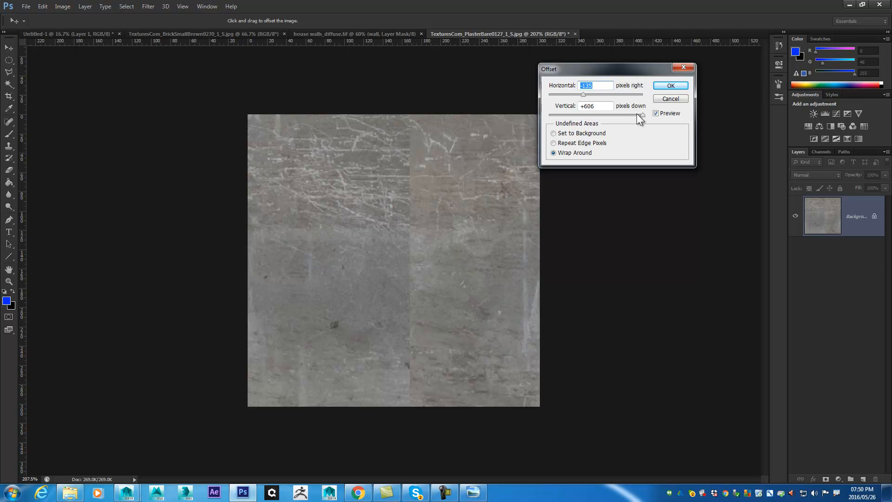
drag(644, 116, 607, 112)
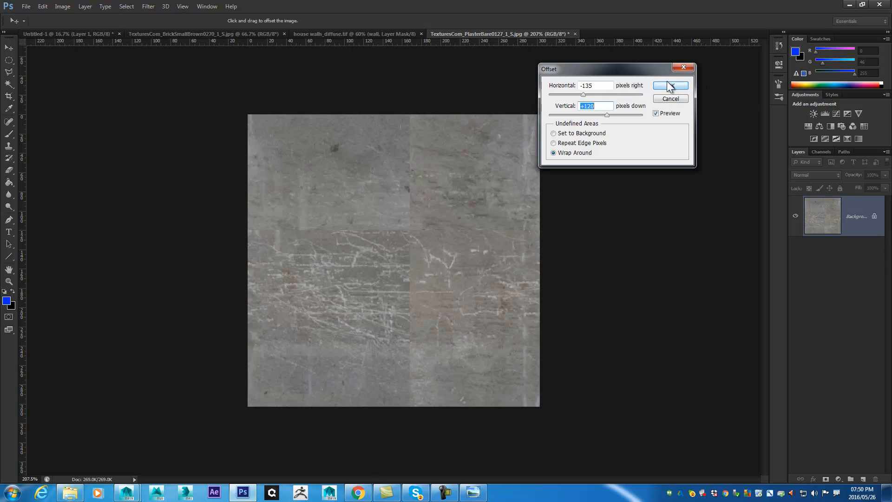
click(571, 143)
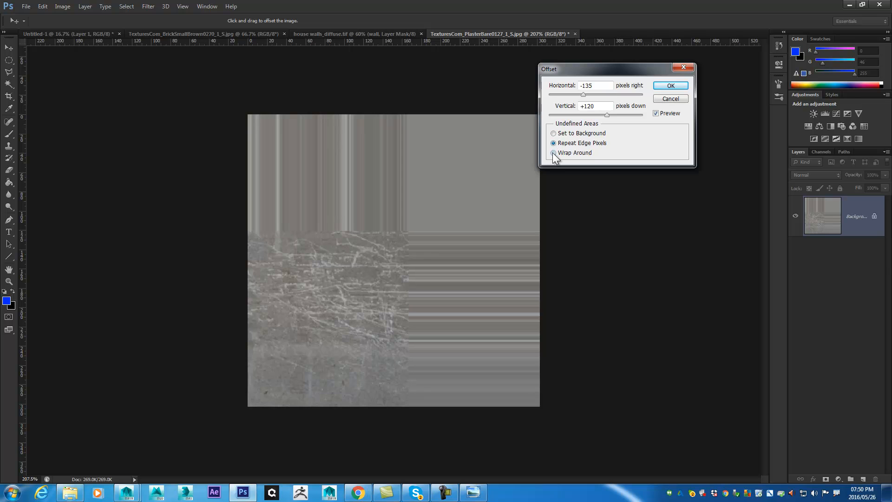
click(568, 153)
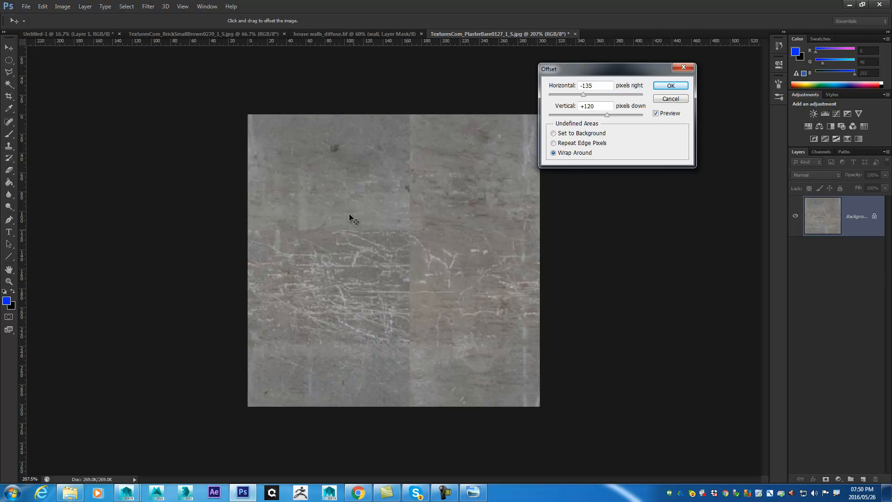
click(669, 86)
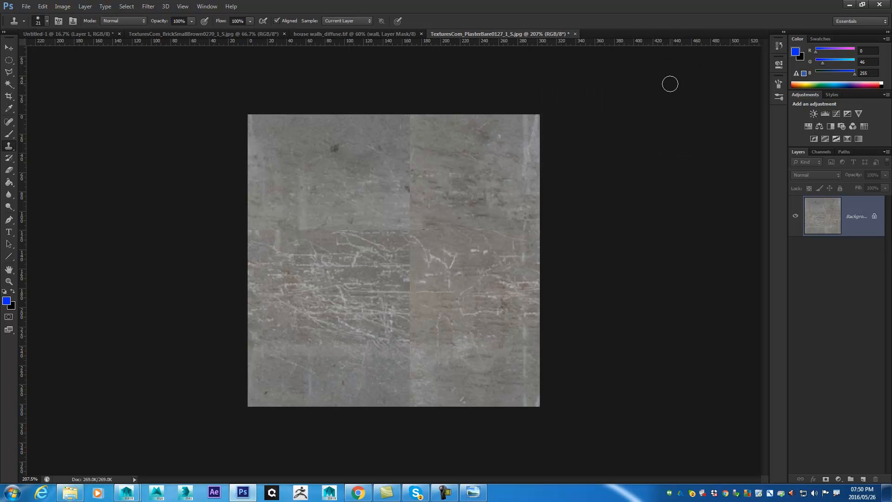
- Enlarge the clone brush to 40 px and clone concrete over the upper vertical seam and the horizontal seam
key(bracketright)
key(bracketright)
alt+click(360, 186)
mouse_move(407, 130)
mouse_down()
mouse_move(429, 193)
mouse_move(405, 159)
mouse_move(425, 231)
mouse_move(408, 207)
mouse_up()
alt+click(466, 265)
mouse_move(441, 234)
mouse_down()
mouse_move(516, 228)
mouse_move(495, 234)
mouse_up()
alt+click(488, 197)
alt+click(377, 218)
mouse_move(394, 233)
mouse_down()
mouse_move(422, 231)
mouse_move(295, 229)
mouse_move(271, 241)
mouse_move(269, 233)
mouse_move(268, 243)
mouse_up()
alt+click(271, 200)
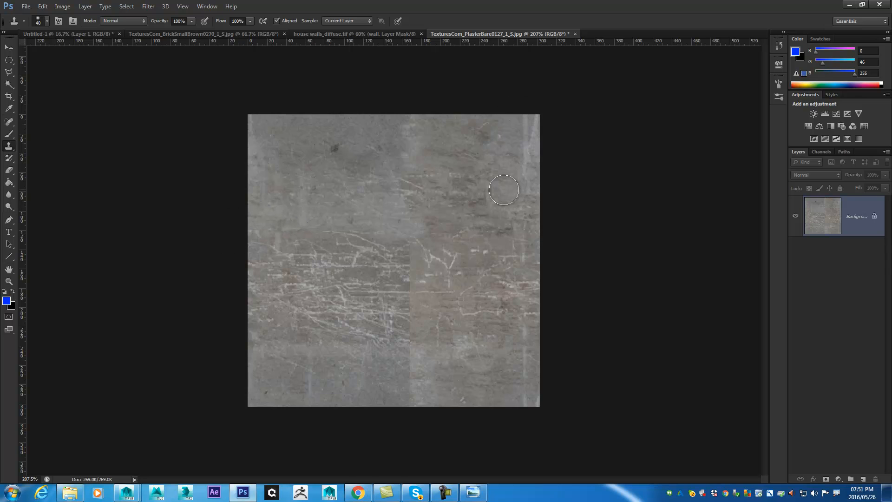
- Clone surrounding concrete over the remaining vertical seam in the lower half of the texture
drag(366, 200, 368, 214)
alt+click(418, 251)
alt+click(324, 189)
mouse_move(417, 272)
mouse_down()
mouse_move(423, 263)
mouse_move(411, 282)
mouse_up()
alt+click(449, 358)
mouse_move(418, 334)
mouse_down()
mouse_move(407, 315)
mouse_move(421, 308)
mouse_move(421, 363)
mouse_up()
alt+click(370, 369)
alt+click(460, 230)
drag(417, 314, 413, 363)
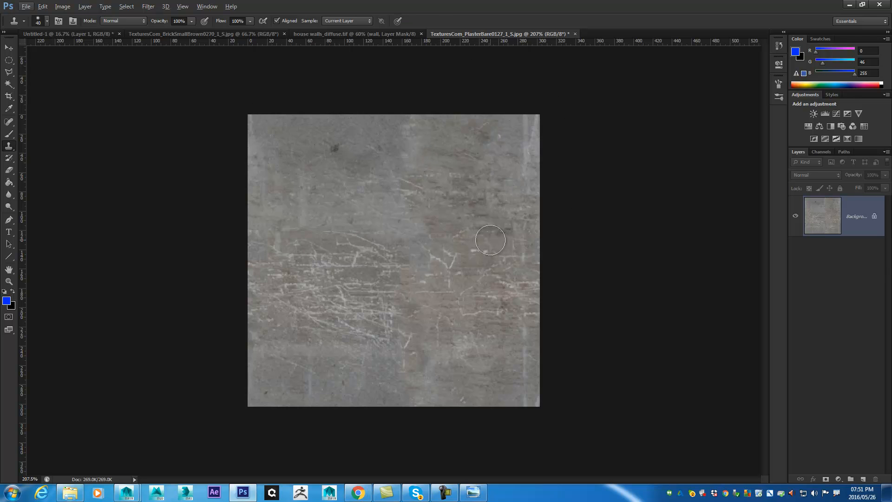
- Define the cleaned concrete texture as a pattern named cement
click(43, 6)
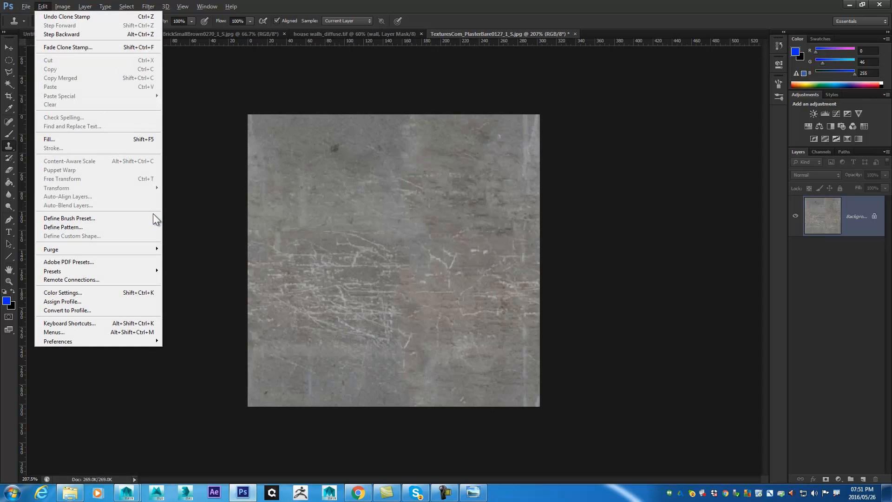
click(68, 227)
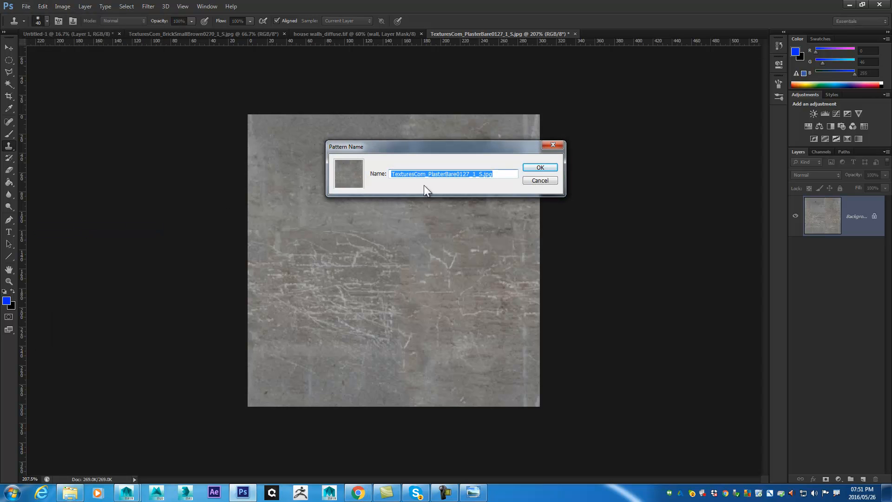
text(cemen)
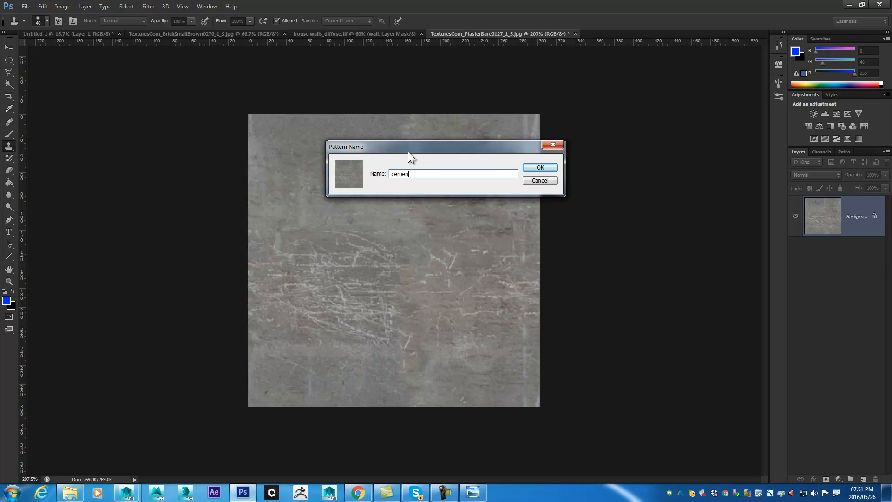
key(Return)
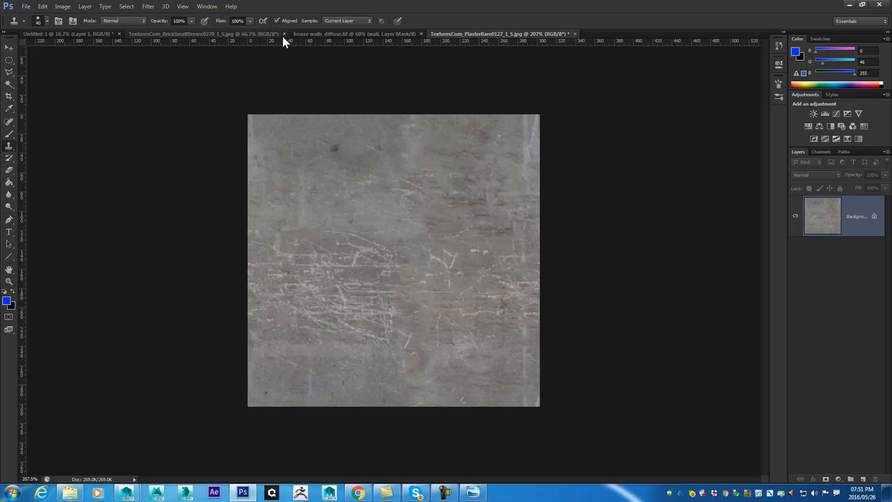
- In house walls_diffuse.tif, add a pattern fill layer named cement above the brick layer, using the cement pattern at 149% scale
click(296, 34)
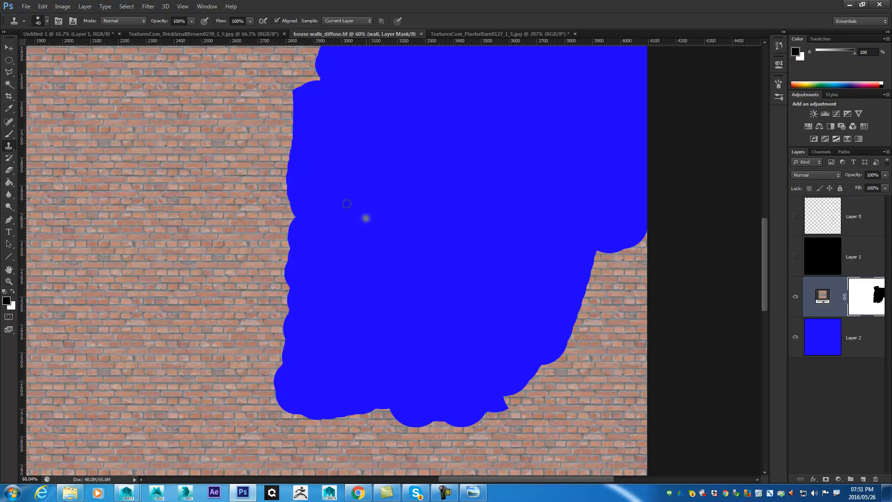
click(87, 6)
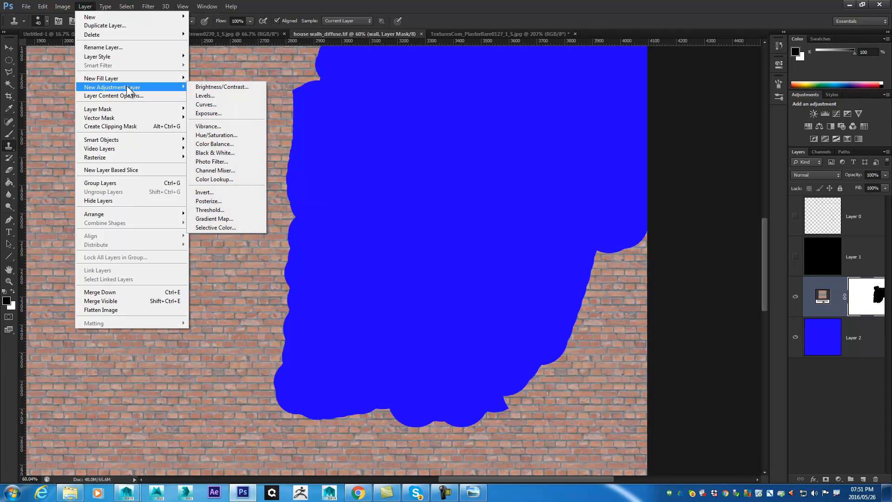
mouse_move(154, 79)
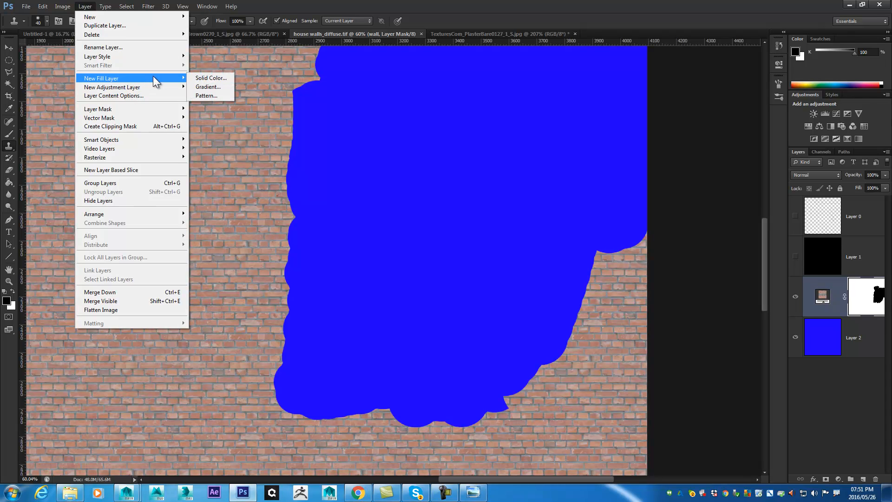
click(203, 95)
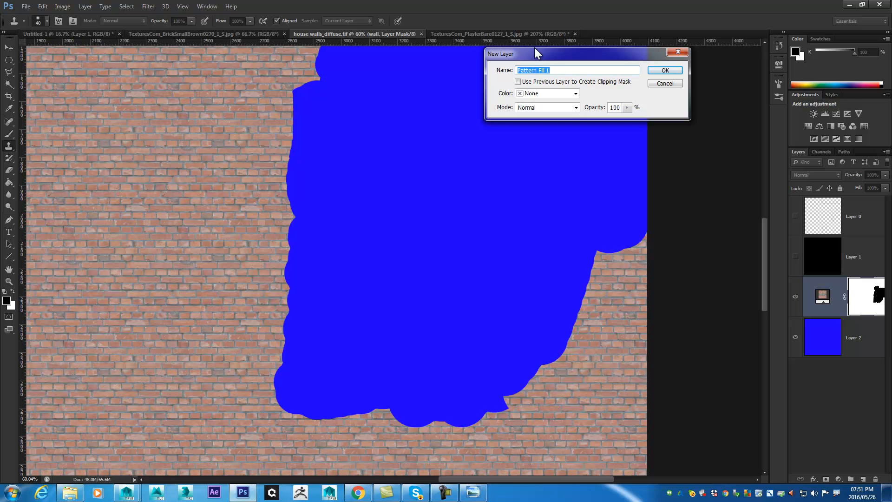
key(Return)
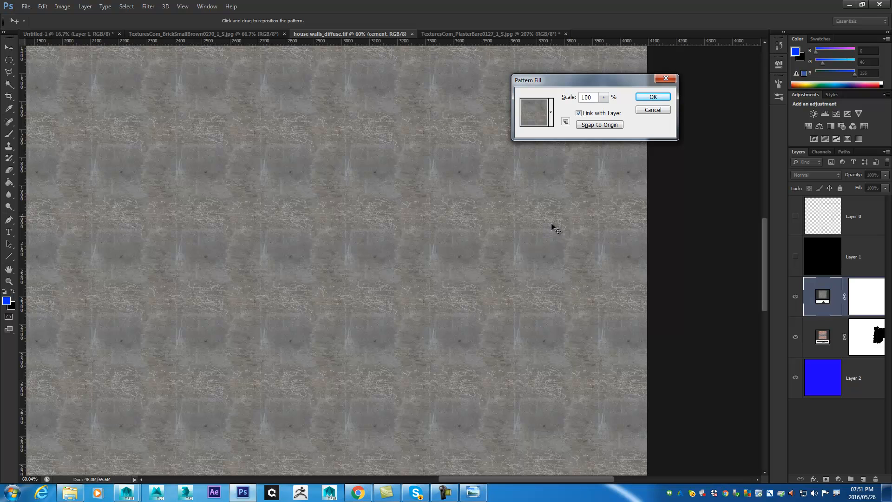
click(603, 97)
mouse_move(605, 103)
mouse_down()
mouse_move(599, 113)
mouse_move(614, 111)
mouse_move(608, 114)
mouse_up()
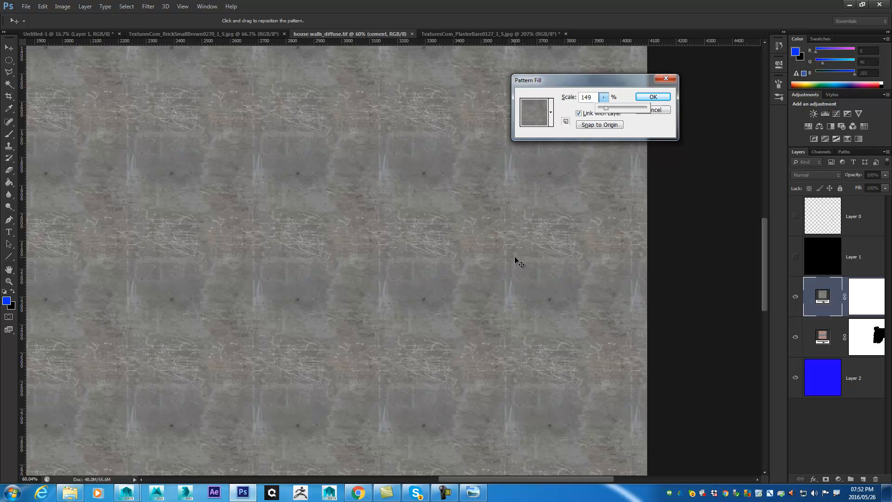
click(659, 98)
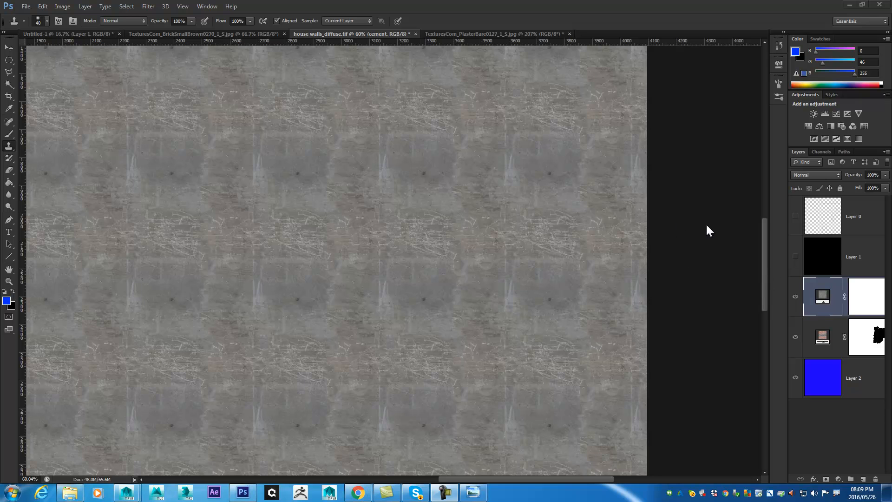
- Show the UV wireframe on Layer 0 over the cement fill around the step shells
click(796, 216)
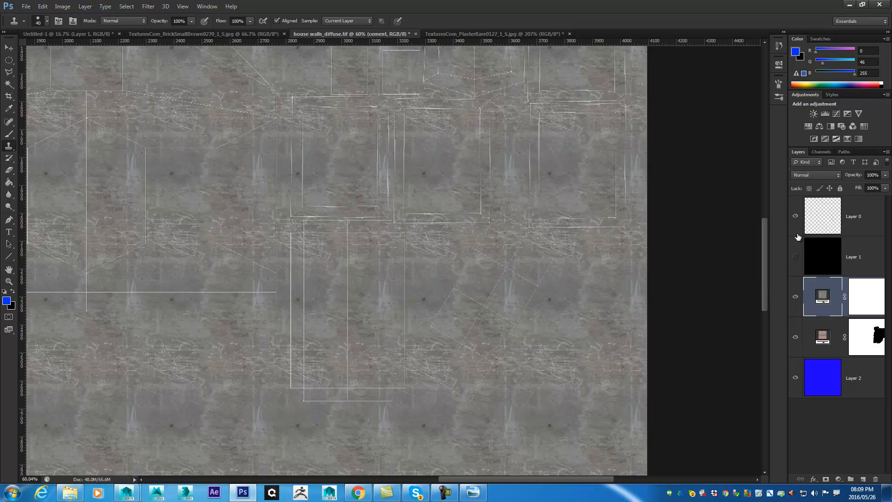
mouse_move(404, 325)
mouse_down()
mouse_move(473, 151)
mouse_move(466, 139)
mouse_up()
drag(479, 292, 475, 158)
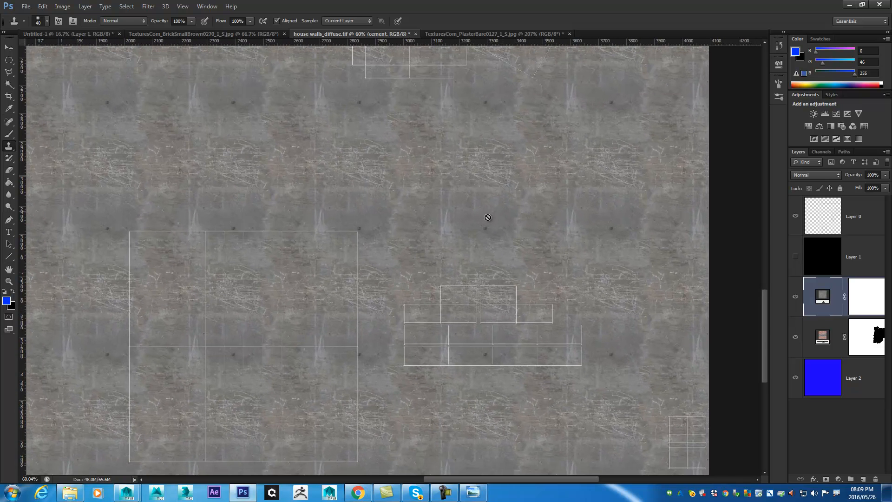
drag(556, 309, 482, 156)
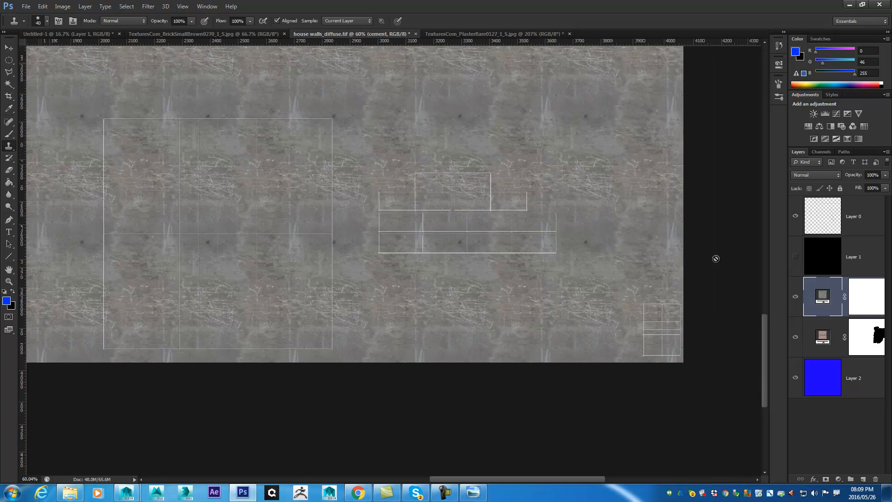
key(b)
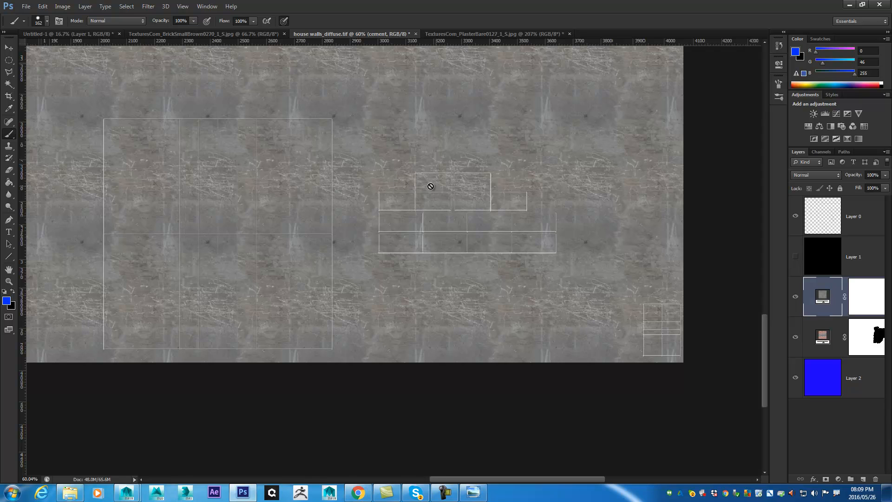
click(480, 155)
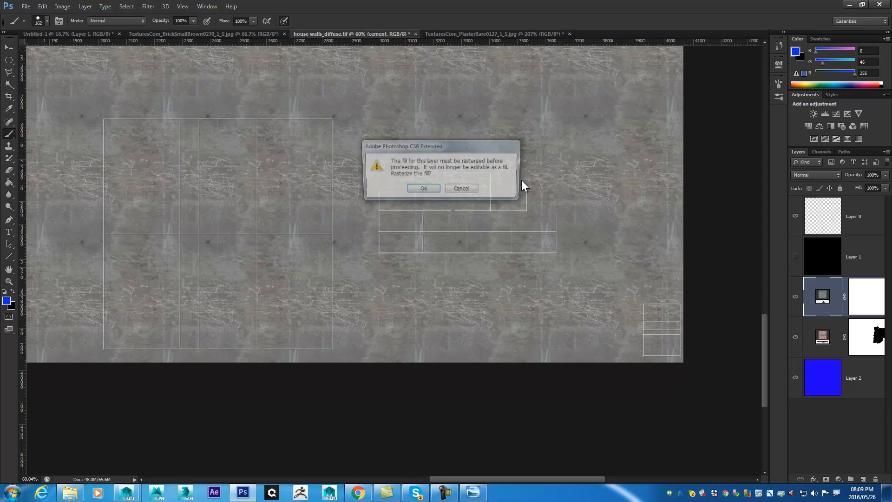
click(465, 190)
click(867, 296)
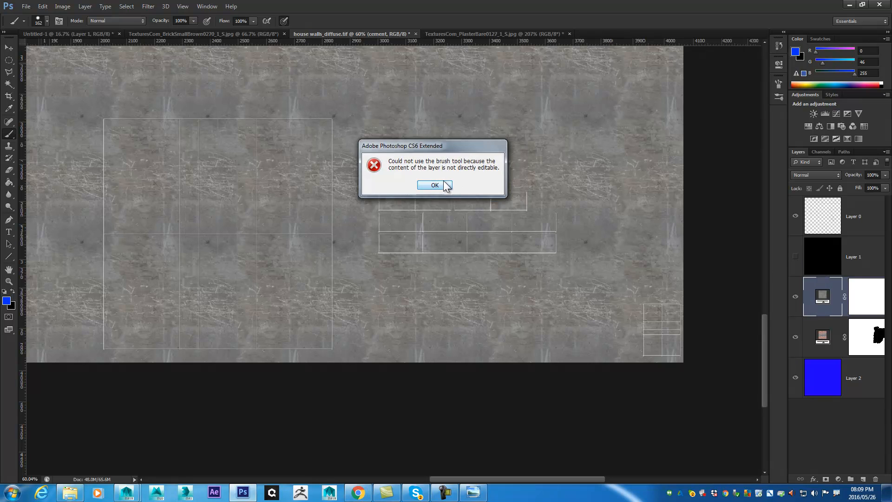
click(445, 186)
- Select the cement layer's mask and fill it entirely with black
click(853, 291)
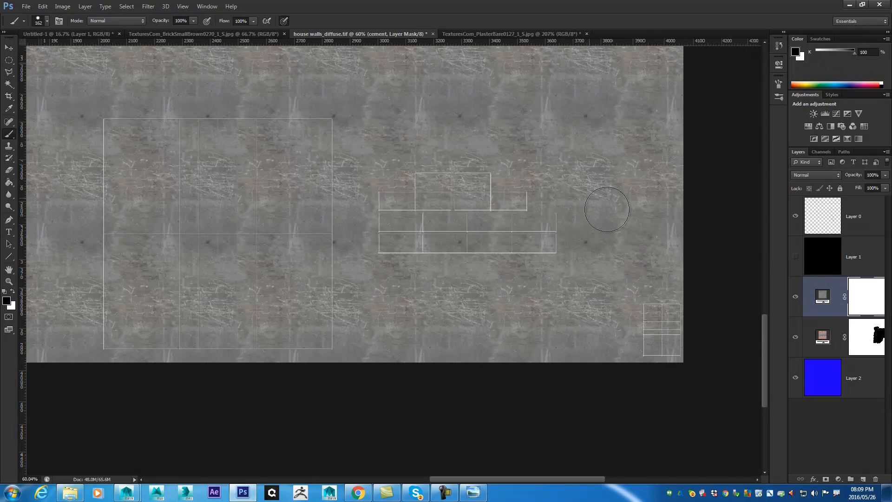
mouse_move(464, 184)
mouse_down()
mouse_move(447, 177)
mouse_move(417, 196)
mouse_move(484, 198)
mouse_move(460, 221)
mouse_move(490, 226)
mouse_move(534, 208)
mouse_move(548, 251)
mouse_move(407, 237)
mouse_move(400, 201)
mouse_up()
key(ctrl+z)
key(shift+F5)
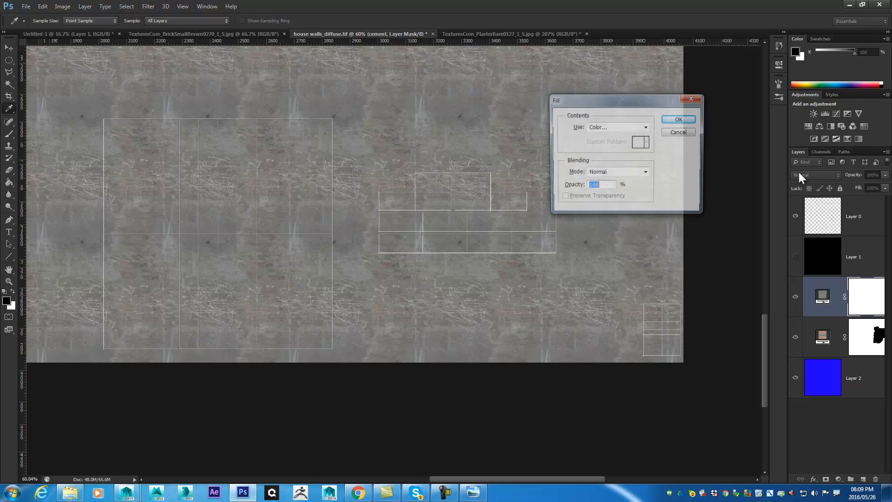
click(600, 129)
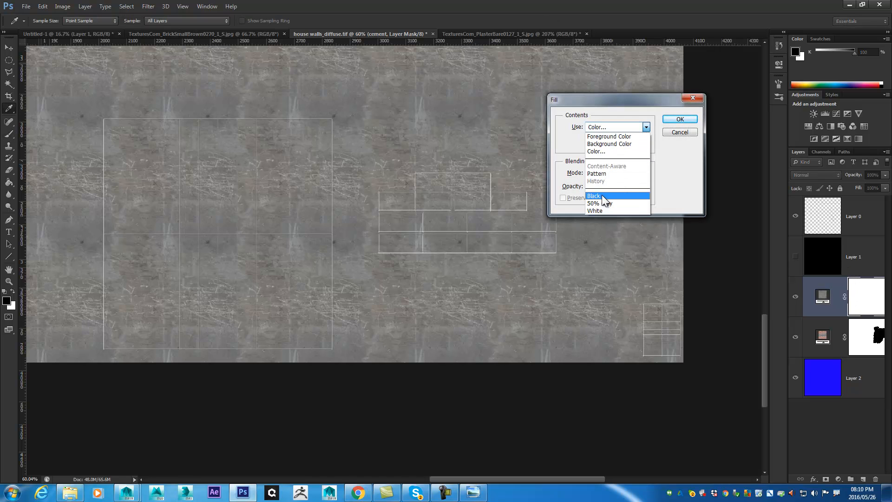
click(601, 194)
key(Return)
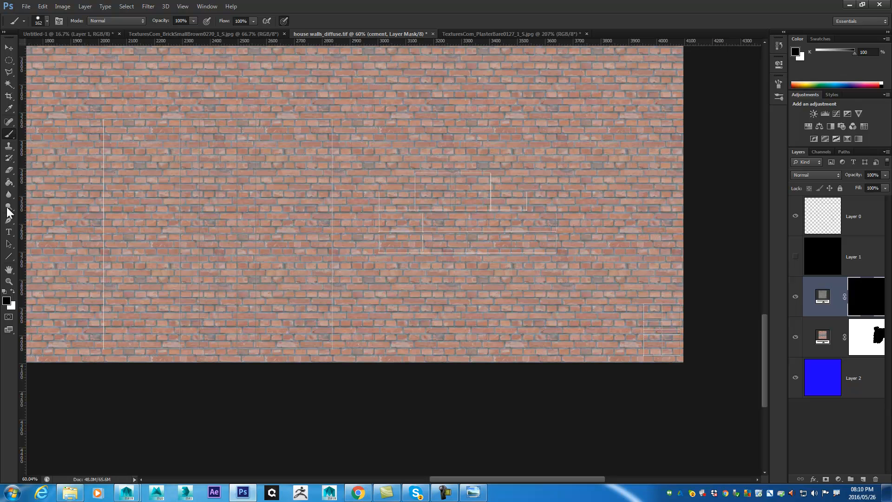
- Paint white with the brush on the cement mask over the UV shells of the steps
click(13, 290)
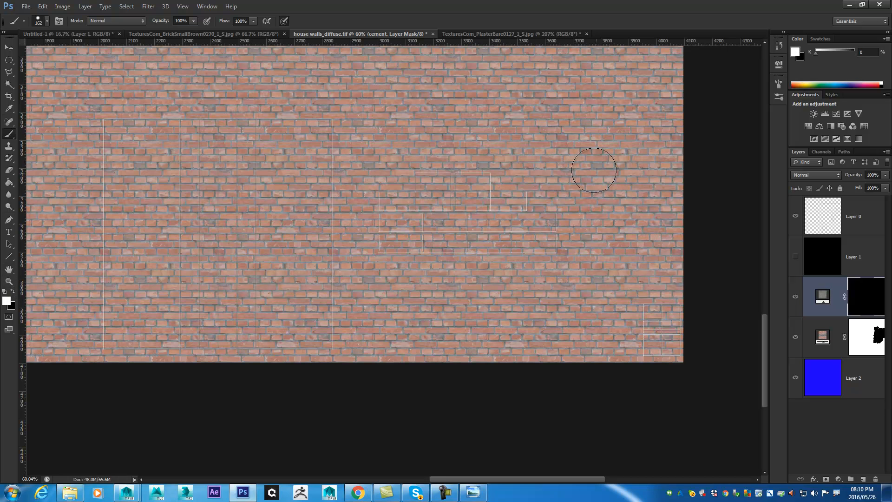
mouse_move(456, 186)
mouse_down()
mouse_move(427, 182)
mouse_move(482, 183)
mouse_move(484, 203)
mouse_move(522, 200)
mouse_move(546, 245)
mouse_move(395, 244)
mouse_move(389, 198)
mouse_move(386, 233)
mouse_move(388, 214)
mouse_move(412, 215)
mouse_move(413, 193)
mouse_move(439, 218)
mouse_move(516, 230)
mouse_move(514, 248)
mouse_up()
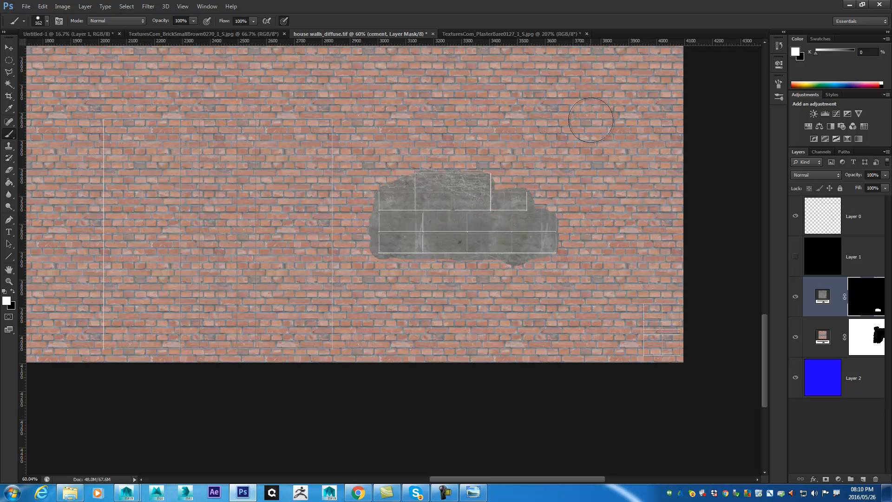
- Enclose the step UV shells with the Rectangular Marquee and fill that area of the cement mask with white
click(9, 61)
right_click(9, 64)
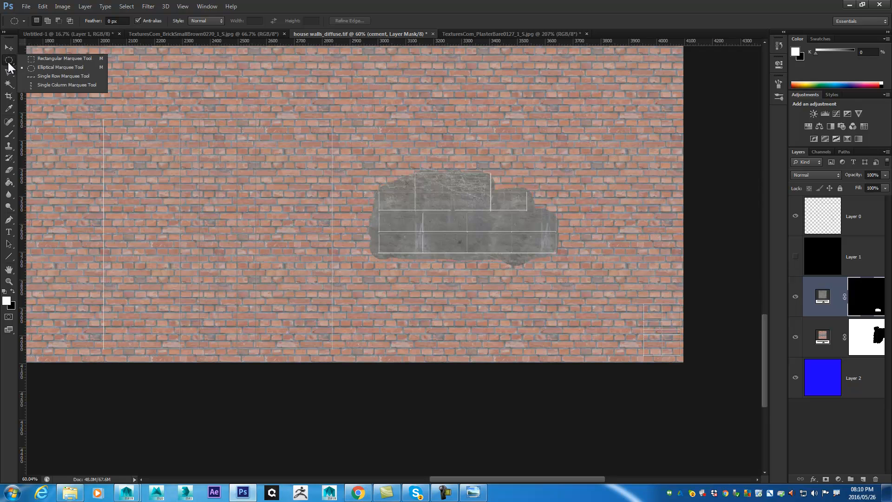
click(67, 59)
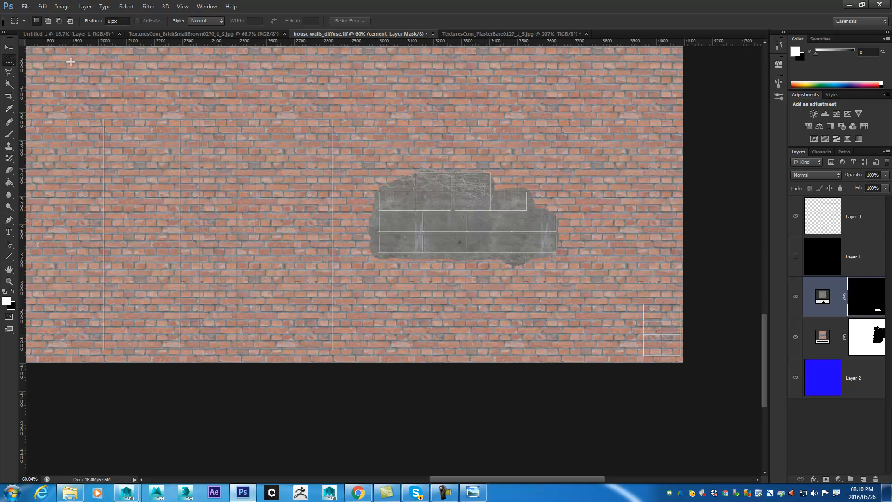
drag(364, 162, 575, 275)
key(shift+F5)
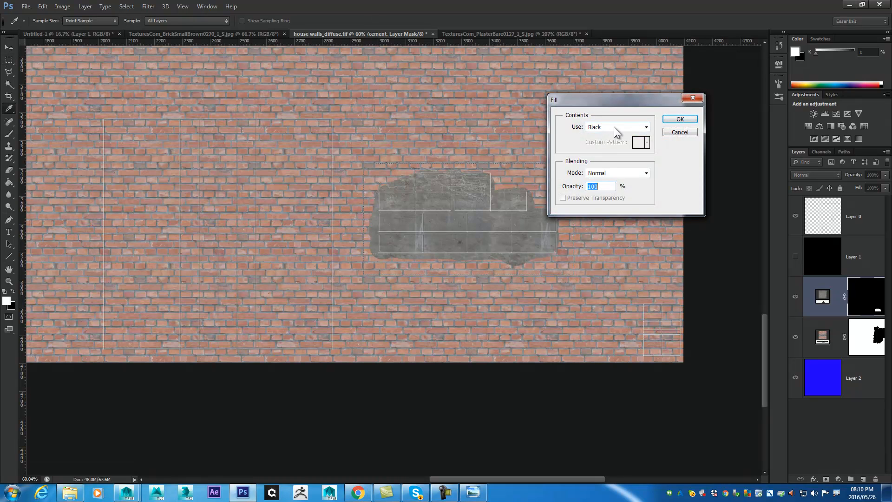
click(617, 129)
click(603, 195)
click(628, 129)
click(590, 211)
click(680, 120)
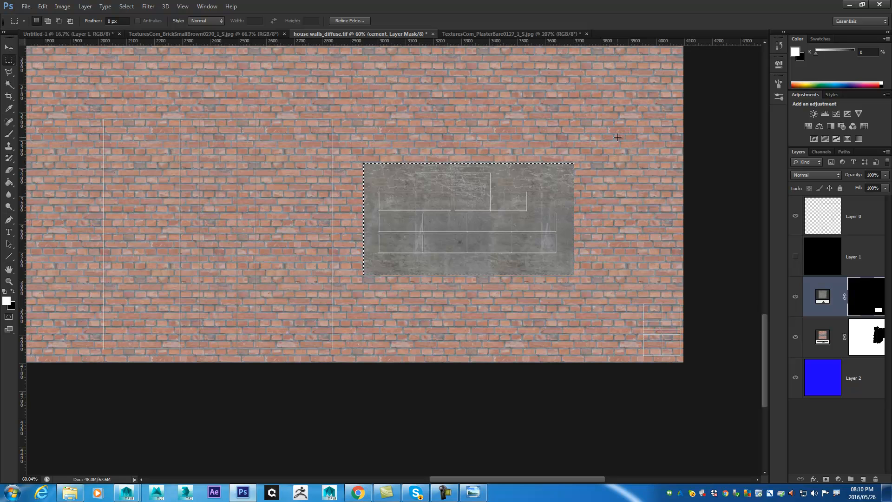
- Save the texture, switch to Maya and refresh the wall_mtl texture to check the cement on the front steps
key(ctrl+s)
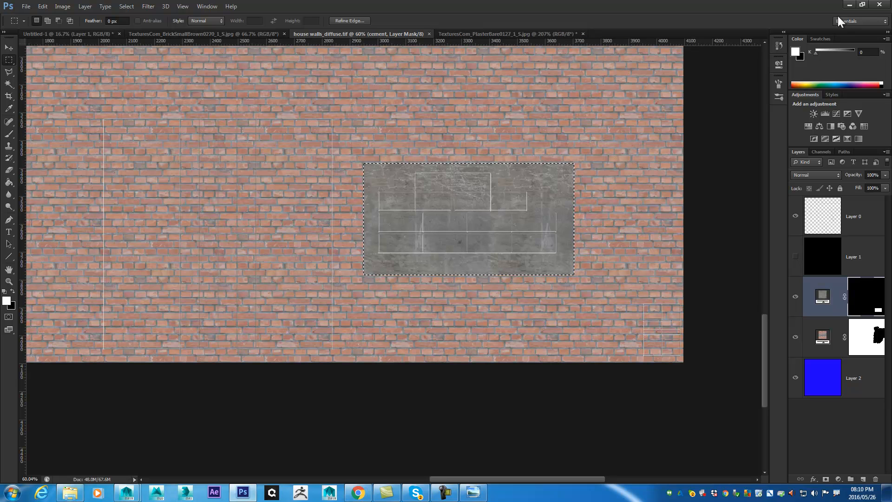
click(849, 5)
mouse_move(488, 232)
mouse_down()
mouse_move(568, 199)
mouse_move(477, 225)
mouse_up()
click(570, 196)
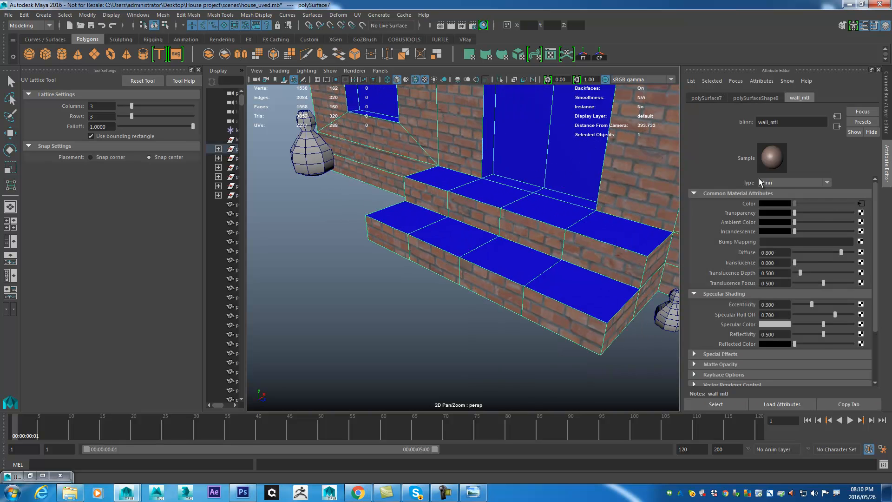
click(781, 159)
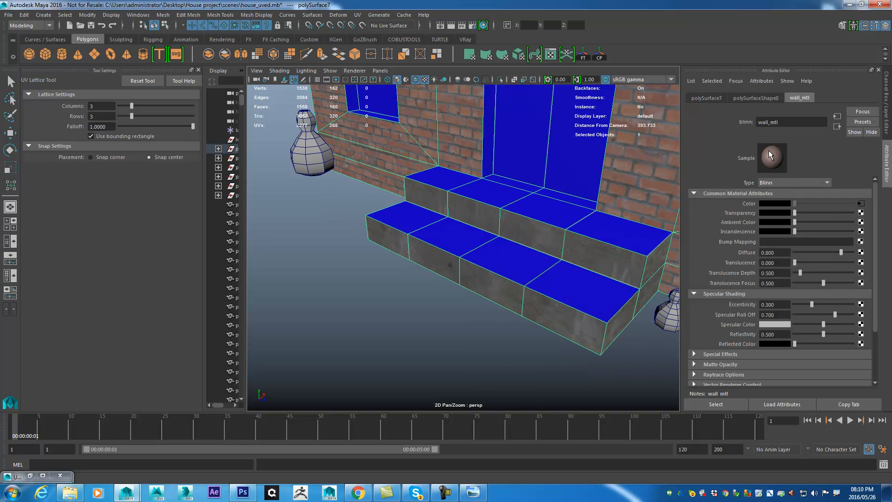
drag(578, 273, 439, 177)
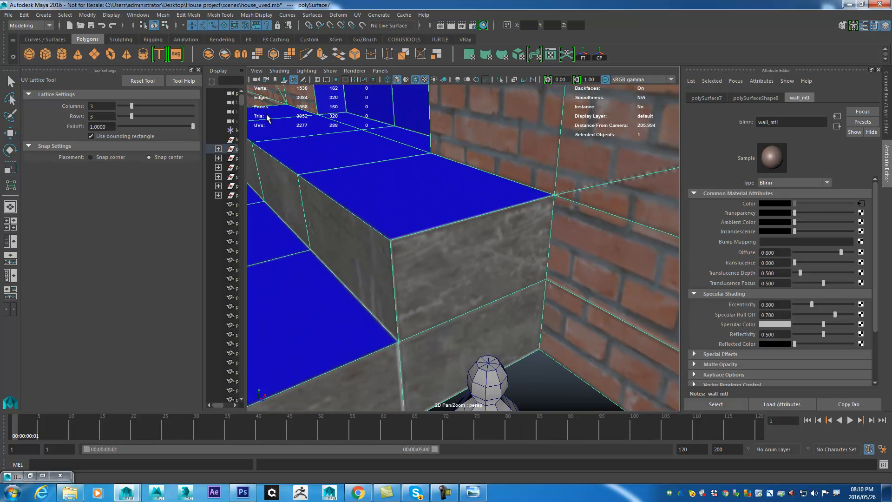
drag(370, 250, 424, 306)
drag(517, 256, 325, 388)
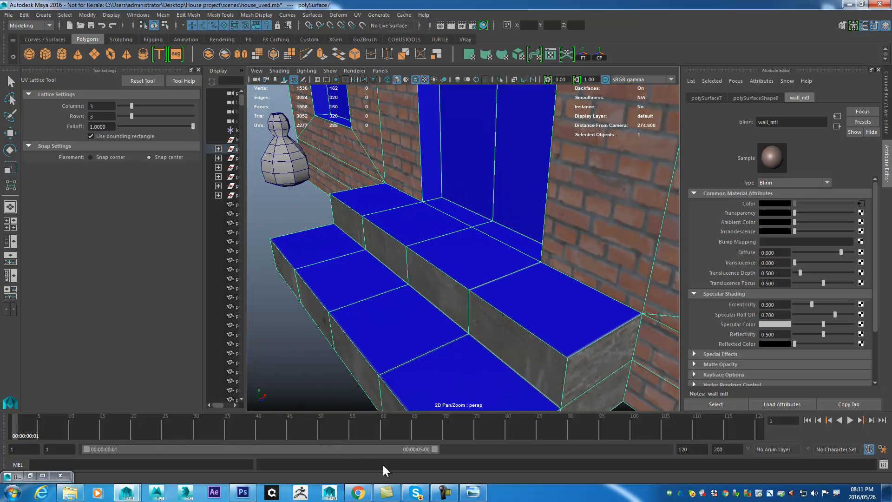
- Return to Photoshop and show the black Layer 1 backdrop to examine the UV shell layout for further cement areas
click(243, 493)
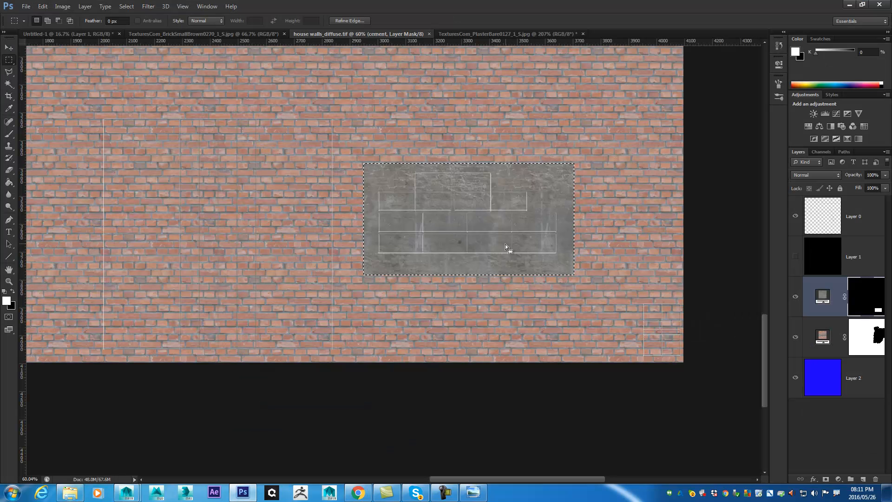
drag(556, 121, 577, 339)
drag(585, 160, 526, 303)
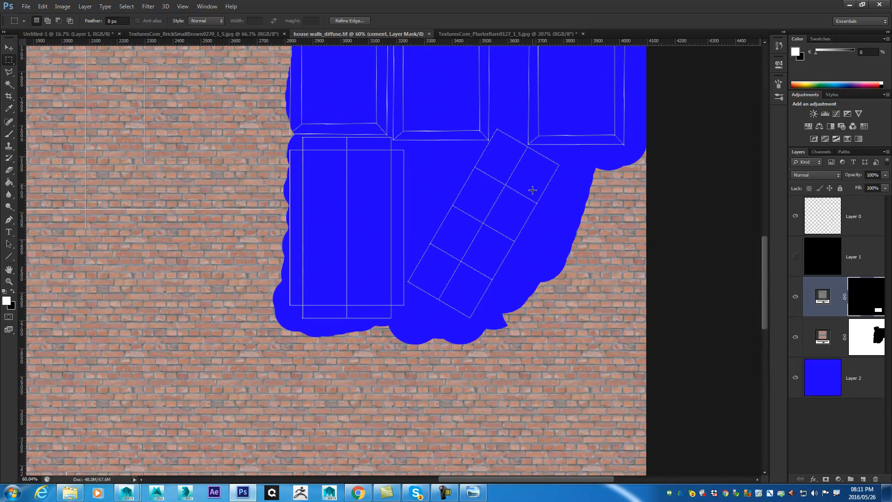
drag(462, 304, 454, 65)
drag(539, 280, 475, 166)
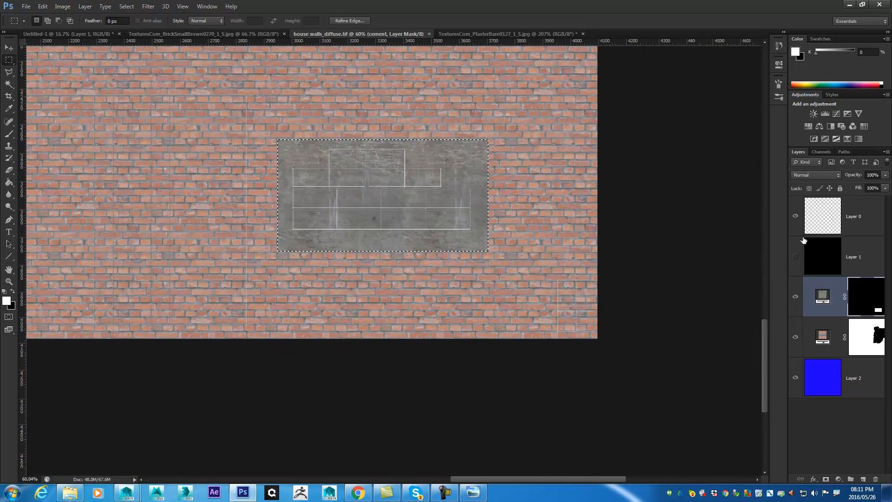
click(796, 256)
drag(521, 159, 532, 211)
drag(317, 254, 316, 246)
drag(591, 166, 597, 231)
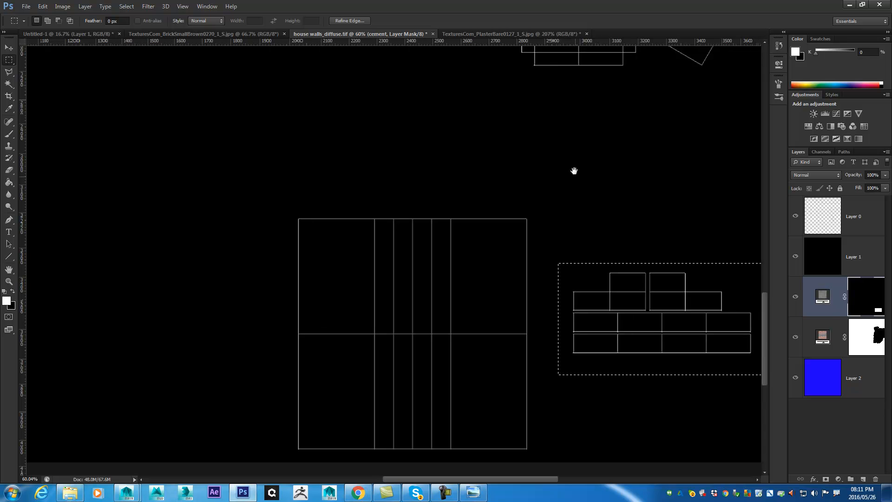
drag(485, 59, 602, 371)
drag(599, 289, 838, 372)
drag(685, 227, 534, 354)
drag(466, 182, 143, 378)
drag(538, 302, 396, 140)
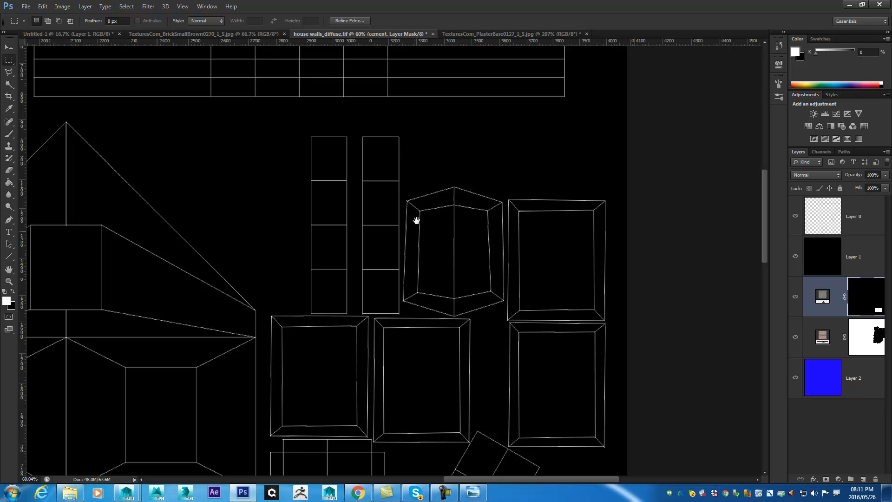
- Hide Layer 1, enclose the two tall four-segment step UV shells in a rectangular selection, fill that cement mask area with white, and save
click(795, 257)
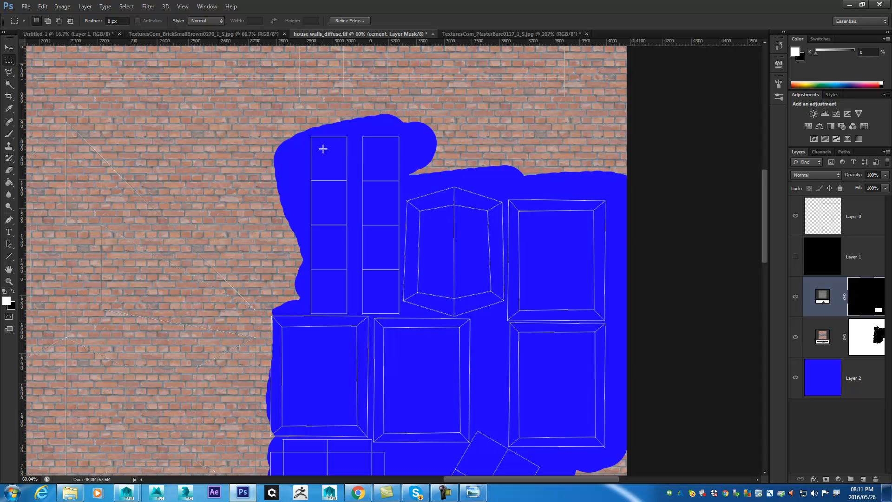
drag(306, 131, 403, 315)
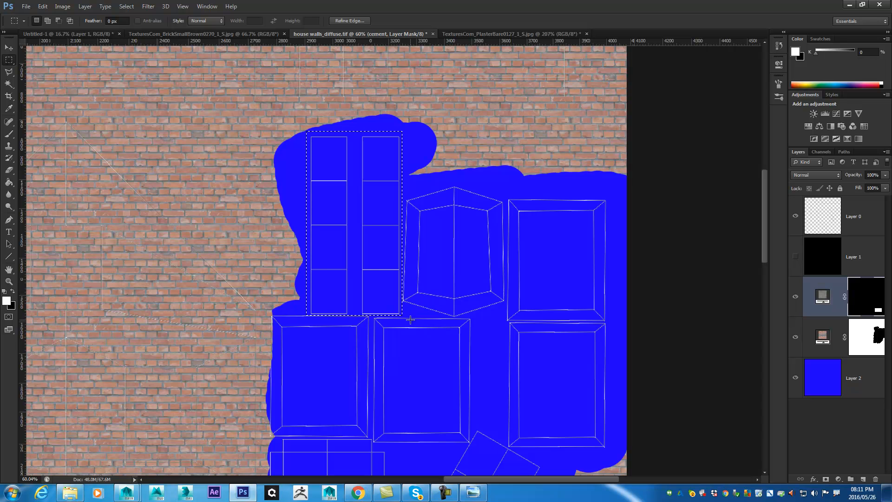
key(shift+F5)
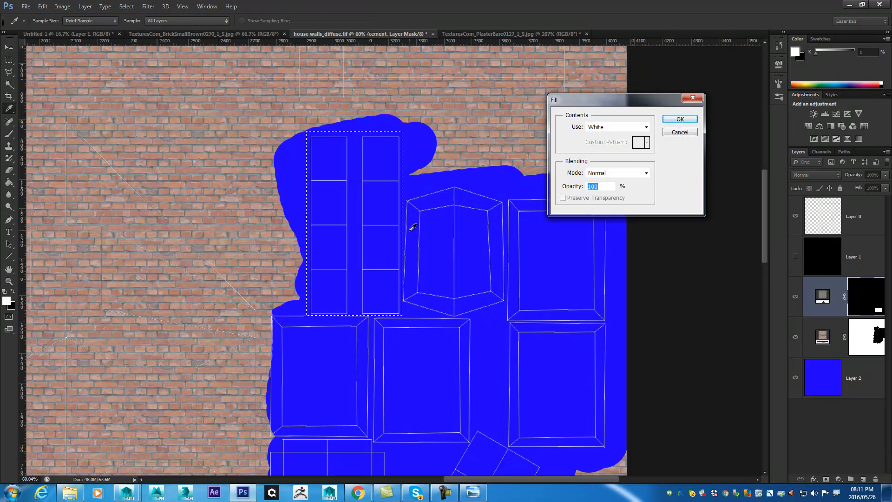
click(676, 121)
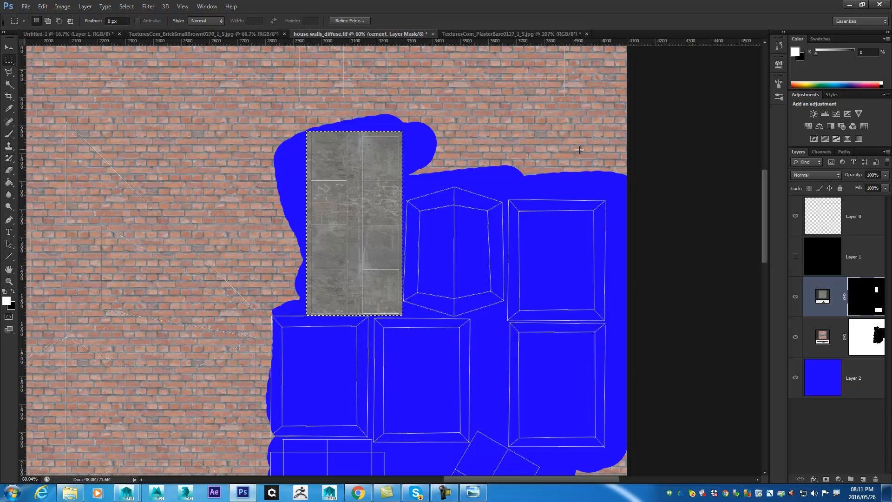
key(ctrl+s)
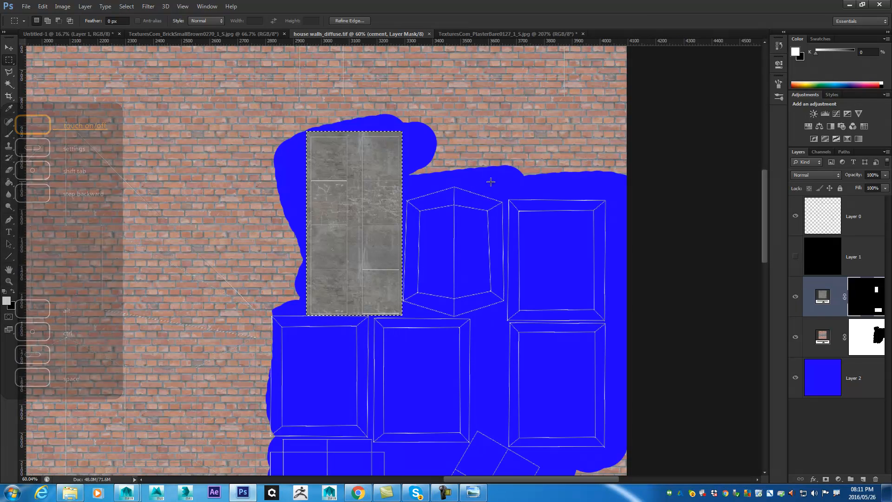
- Switch to Maya and examine the cement on the front steps and the base of the neighbouring brick walls
click(850, 5)
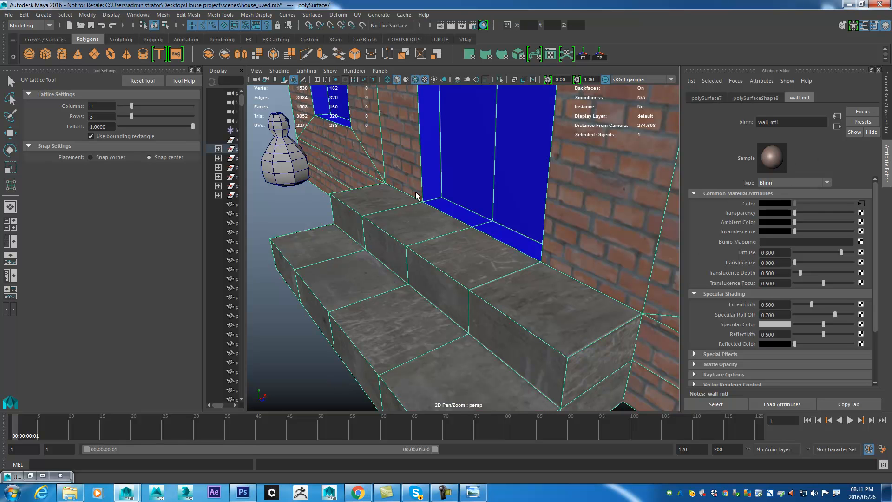
drag(457, 242, 423, 140)
drag(540, 231, 370, 209)
drag(463, 247, 361, 241)
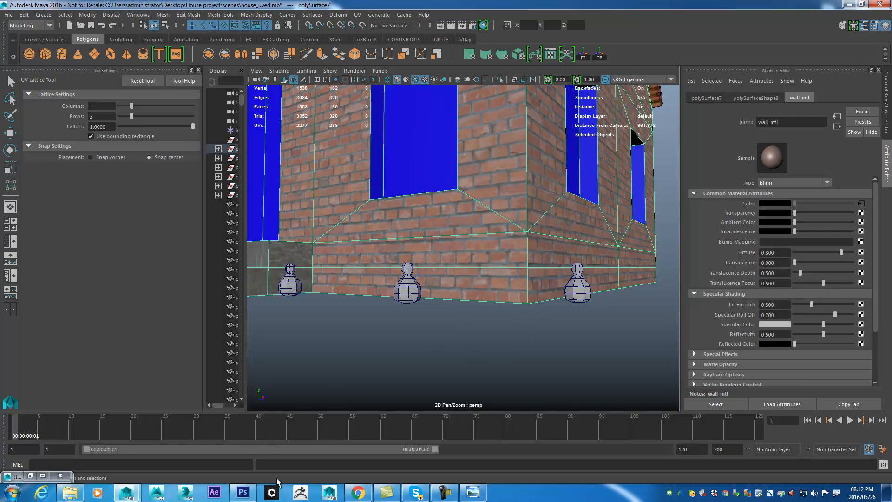
- Return to Photoshop, show the black Layer 1 backdrop and examine the wall UV shells for the strips along their base
click(243, 493)
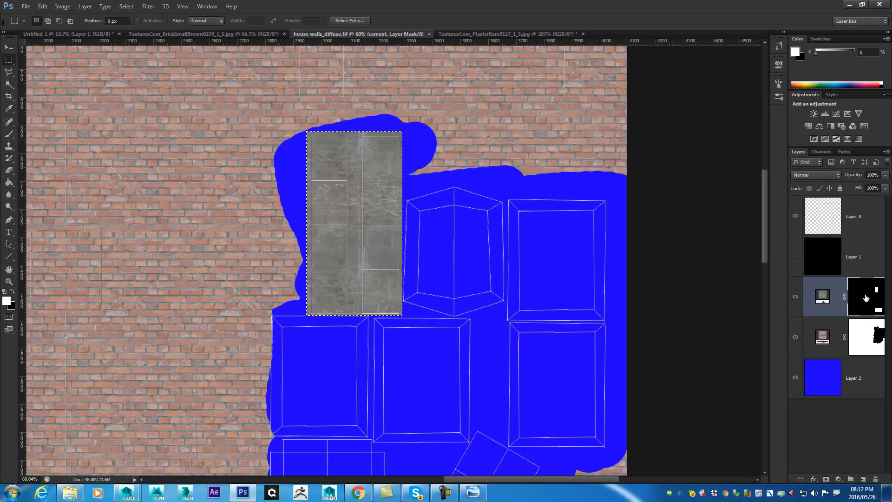
drag(160, 120, 753, 322)
click(796, 257)
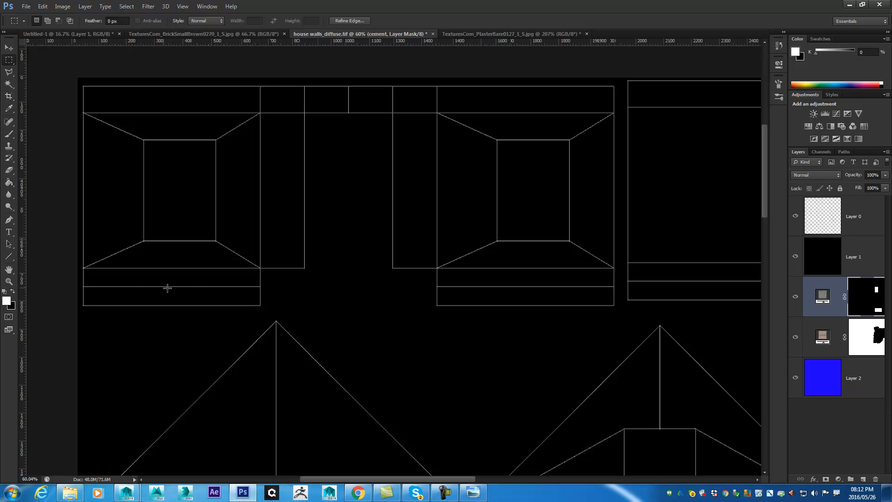
drag(729, 274, 313, 260)
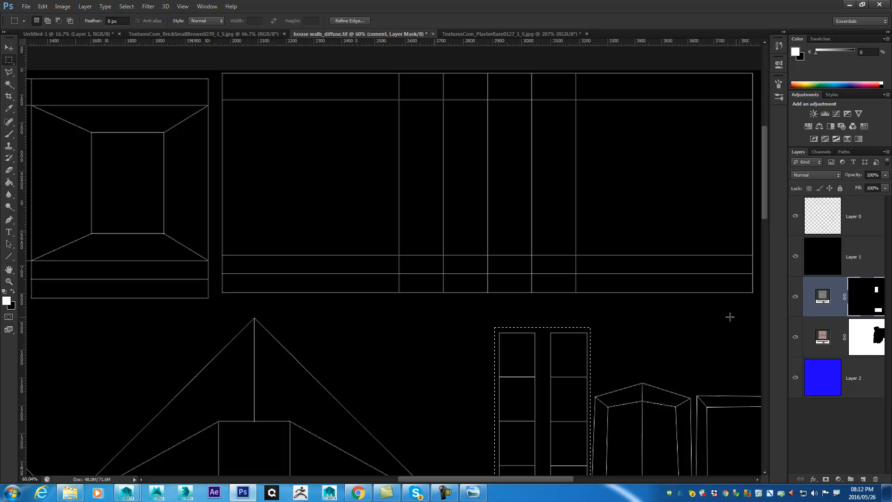
drag(314, 344, 370, 134)
drag(380, 291, 464, 64)
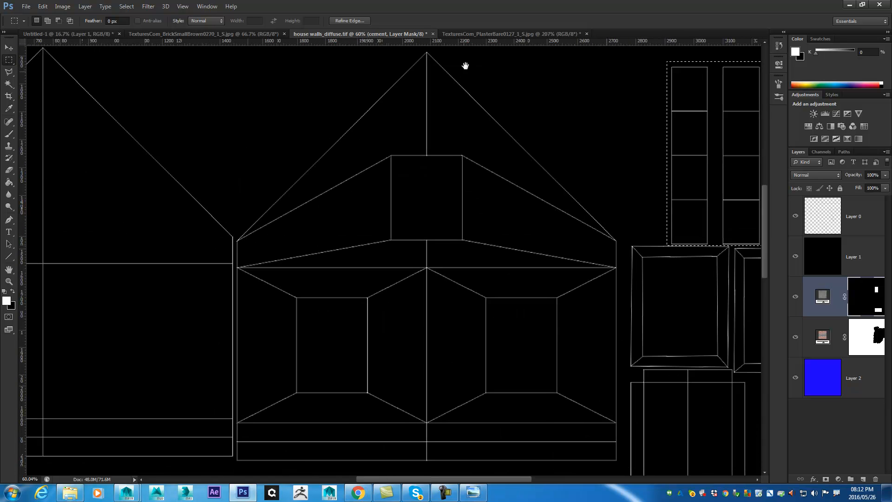
drag(395, 122, 623, 342)
drag(398, 205, 376, 344)
drag(467, 219, 402, 235)
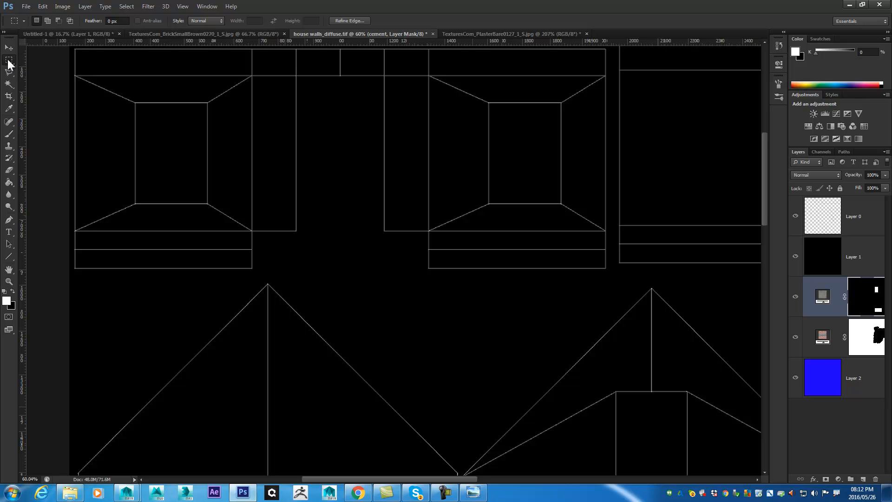
- Select the lowest strips of the wall UV shells in the upper row with the Rectangular Marquee, adding each strip to the selection
drag(69, 249, 256, 277)
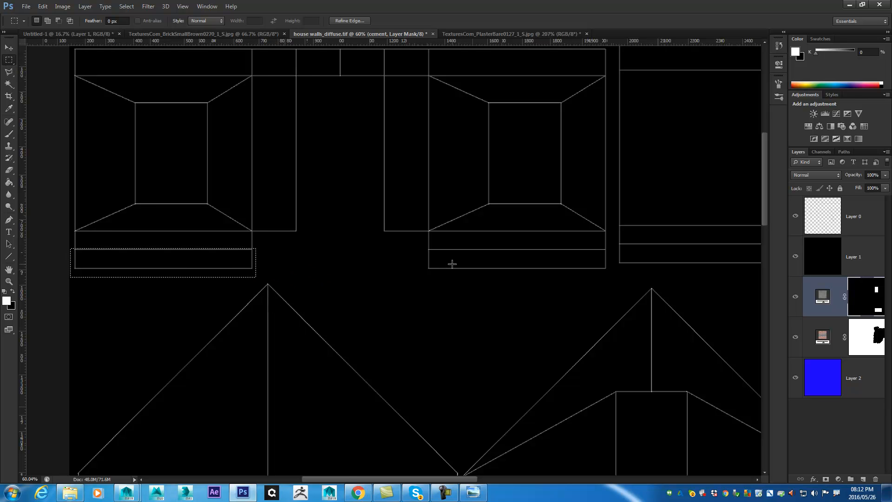
key(shift)
drag(424, 248, 608, 282)
drag(657, 266, 360, 265)
drag(518, 254, 348, 261)
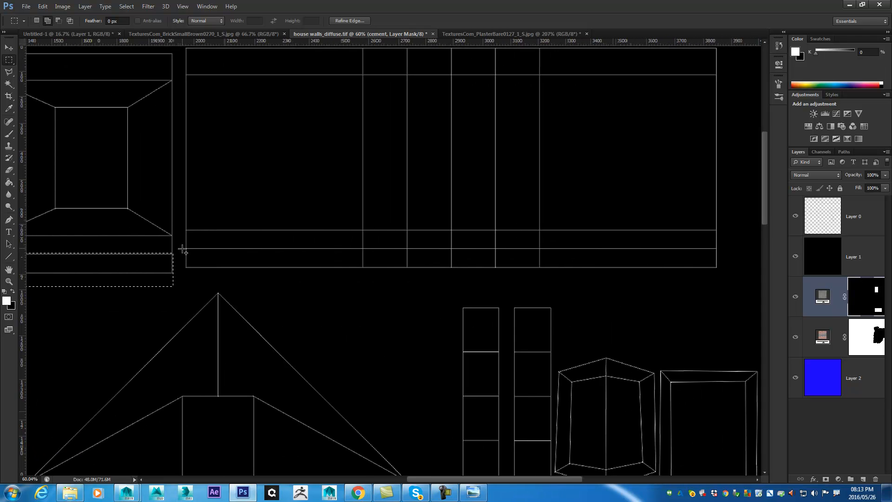
drag(670, 254, 721, 276)
- Add the lowest strip of the windowless gable wall shell in the lower row to the selection
drag(330, 338, 624, 213)
drag(361, 294, 527, 172)
drag(342, 363, 454, 177)
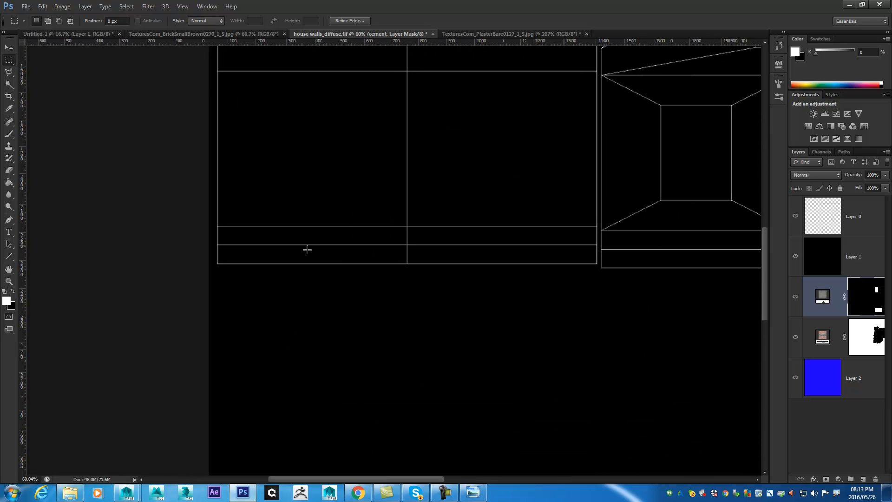
drag(640, 118, 188, 313)
drag(575, 182, 593, 153)
drag(246, 303, 297, 253)
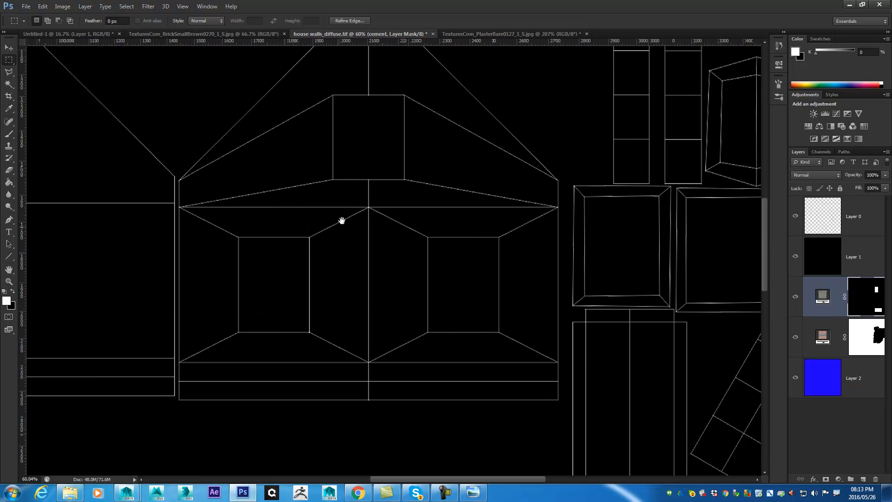
drag(386, 315, 665, 260)
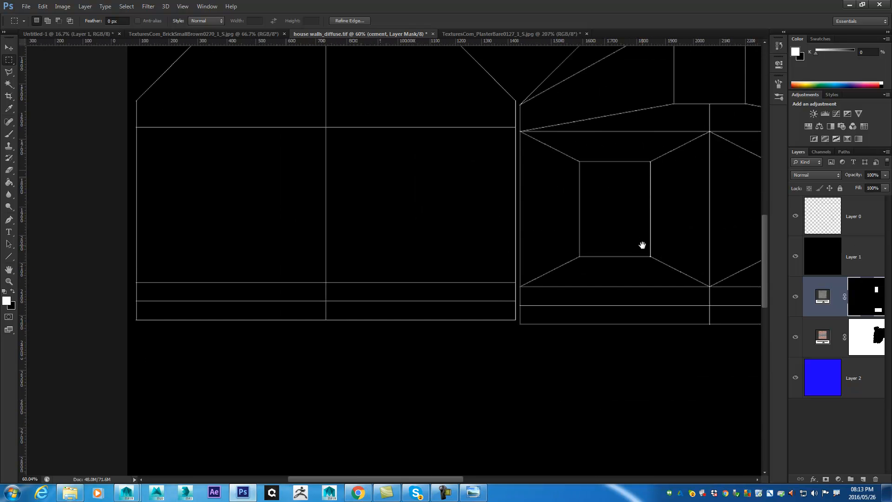
key(shift)
drag(483, 315, 513, 345)
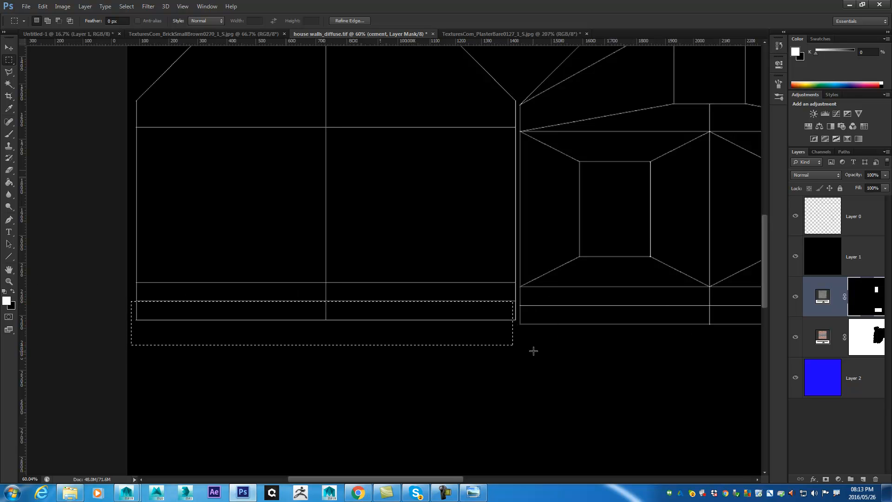
- Extend the selection to the gable wall's edge and add the lowest strip of the adjacent two-window wall shell
key(shift)
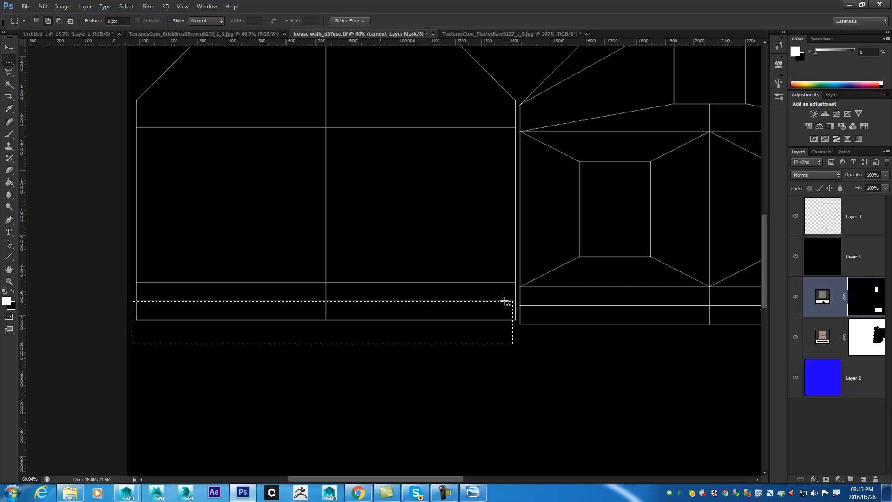
drag(518, 334, 516, 345)
drag(653, 330, 351, 334)
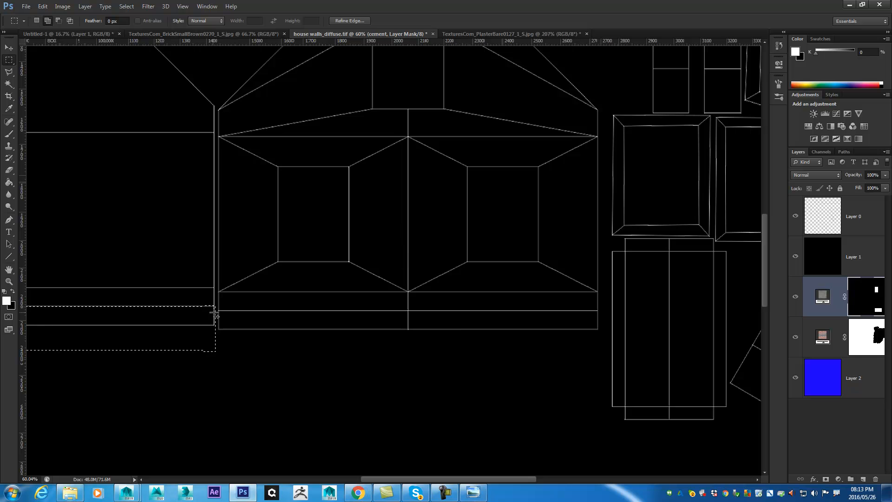
drag(589, 332, 597, 367)
- Fill the selected base strips of the cement mask with white at 100% opacity, hide Layer 1 and save the texture
key(shift+BackSpace)
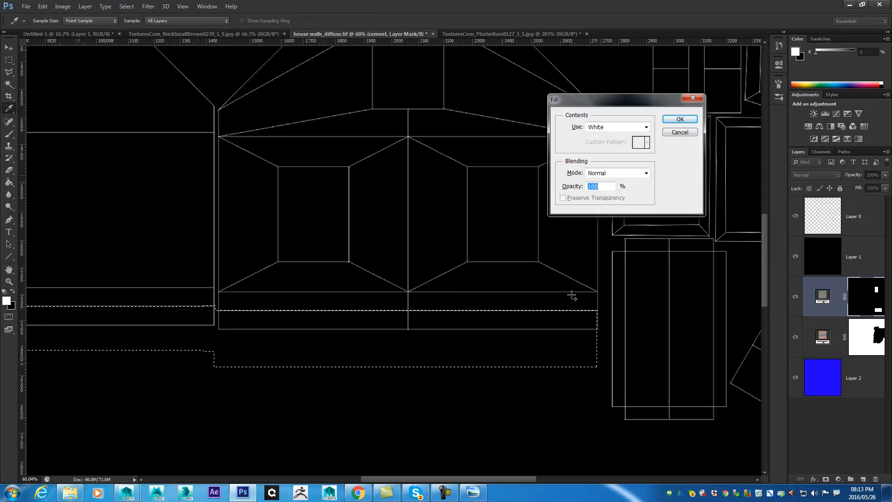
key(Return)
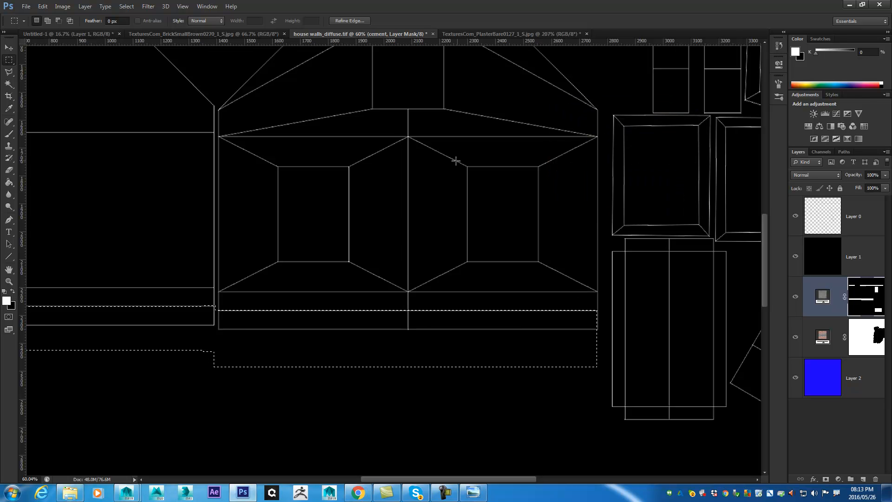
click(796, 257)
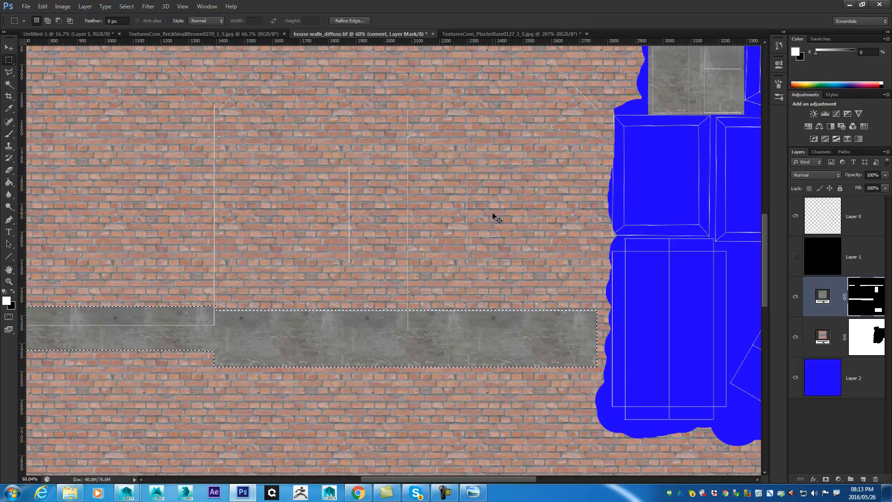
key(ctrl+s)
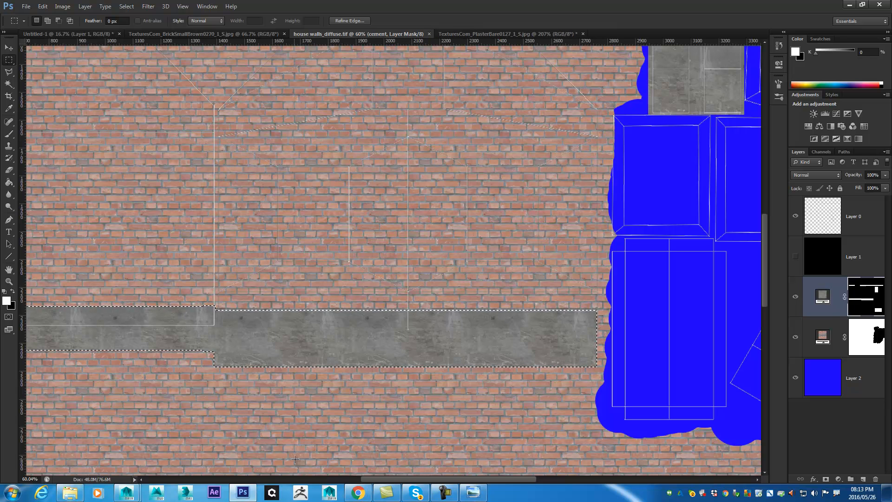
- Switch to Maya and examine the cement base around the house corners, walls and front steps
mouse_move(127, 492)
click(185, 453)
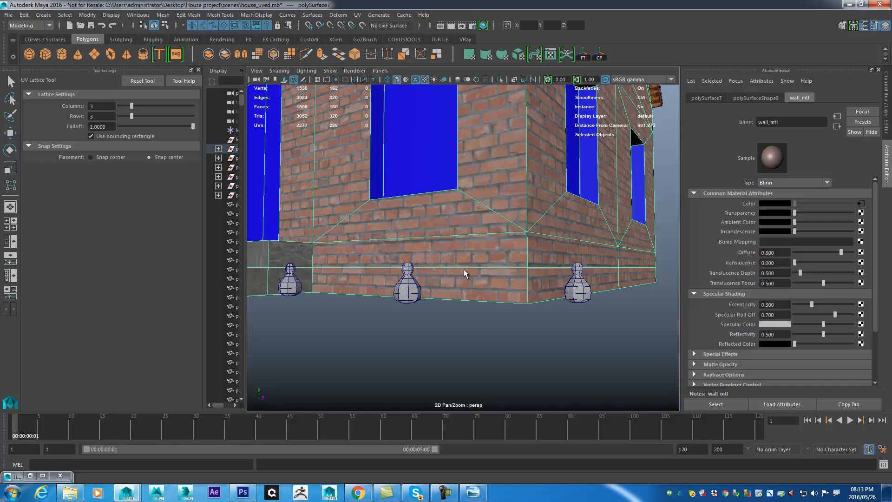
scroll(564, 253, up, 5)
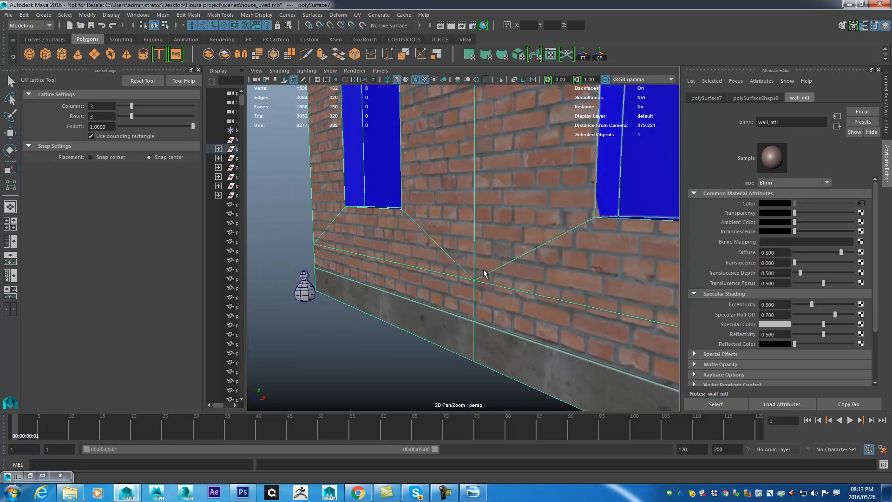
scroll(433, 222, down, 4)
drag(372, 204, 378, 225)
scroll(486, 287, up, 5)
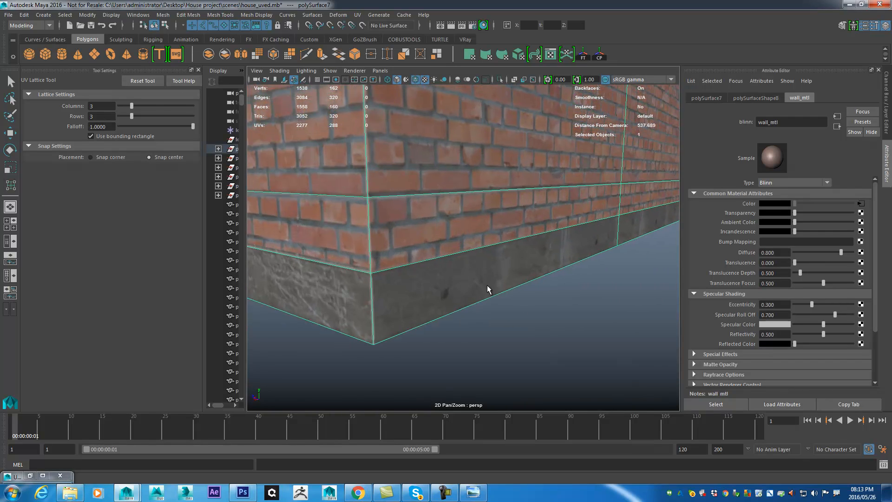
drag(419, 279, 398, 241)
scroll(465, 247, down, 3)
drag(521, 238, 370, 236)
drag(369, 237, 516, 173)
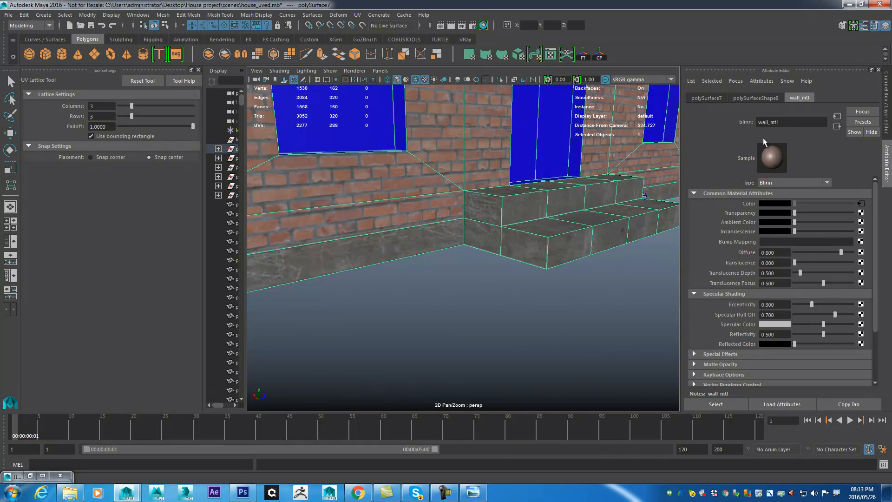
drag(439, 146, 526, 217)
drag(564, 260, 505, 267)
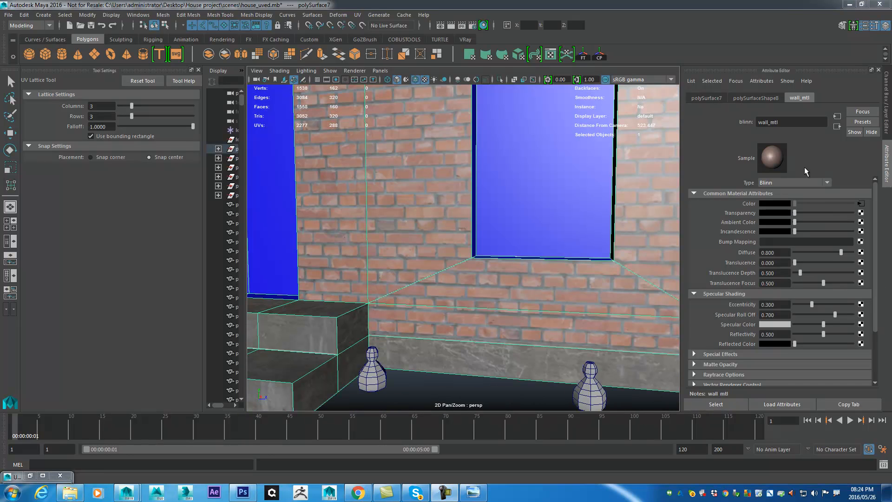
- Return to Photoshop, clear the selection and examine the gable wall shells on the brick texture
click(849, 4)
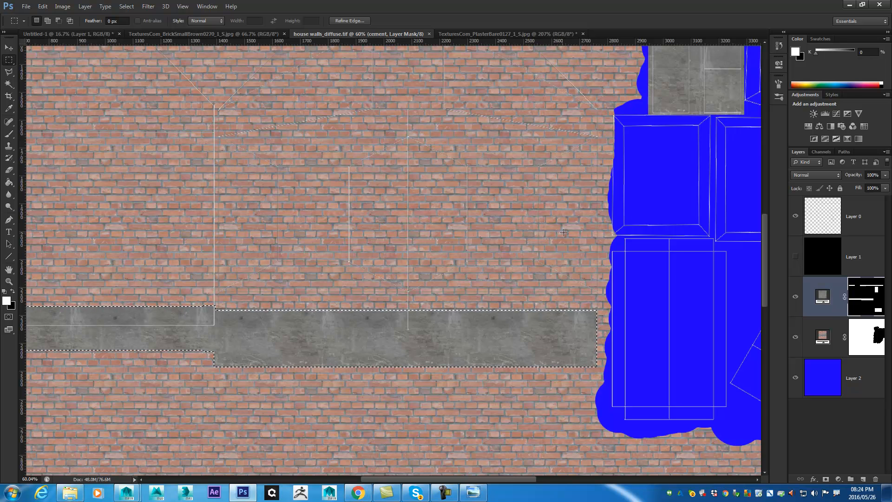
key(space)
drag(283, 175, 496, 197)
key(ctrl+d)
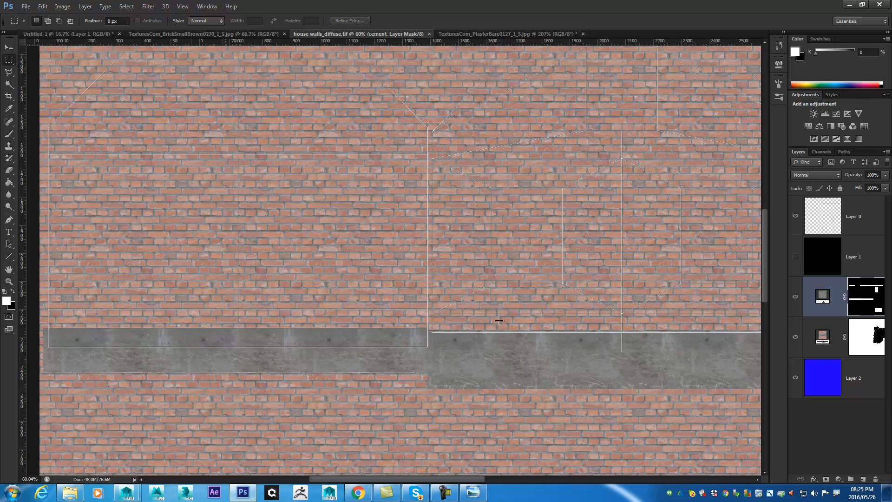
scroll(562, 261, down, 5)
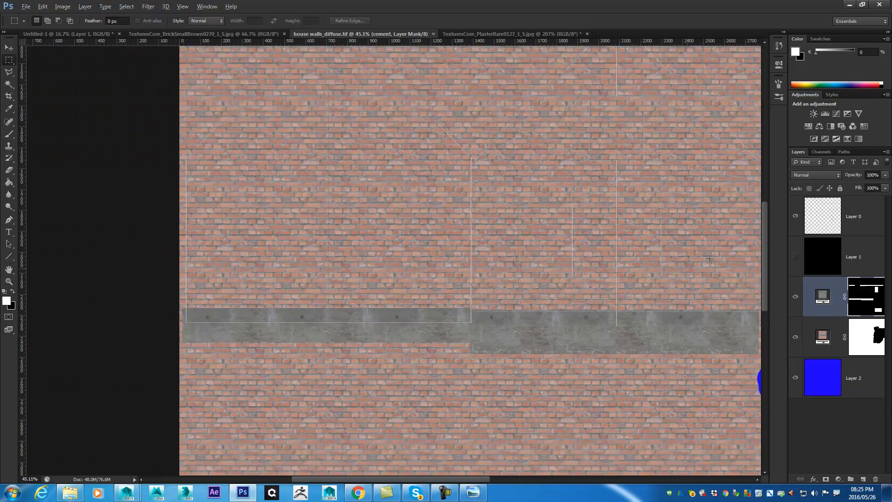
scroll(581, 141, up, 1)
scroll(582, 140, up, 15)
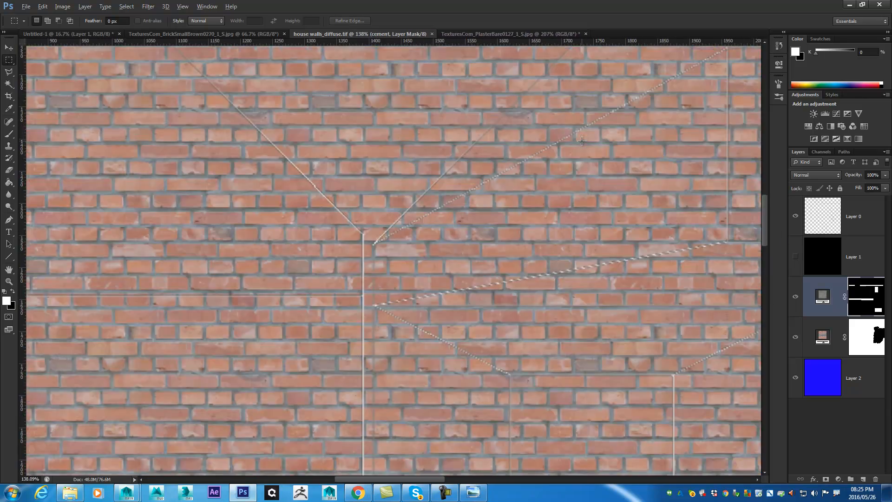
scroll(574, 115, down, 10)
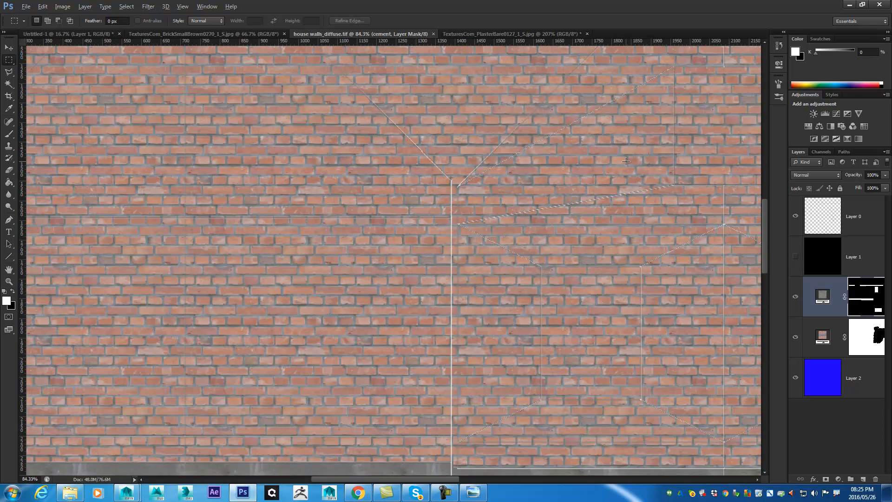
scroll(635, 172, down, 3)
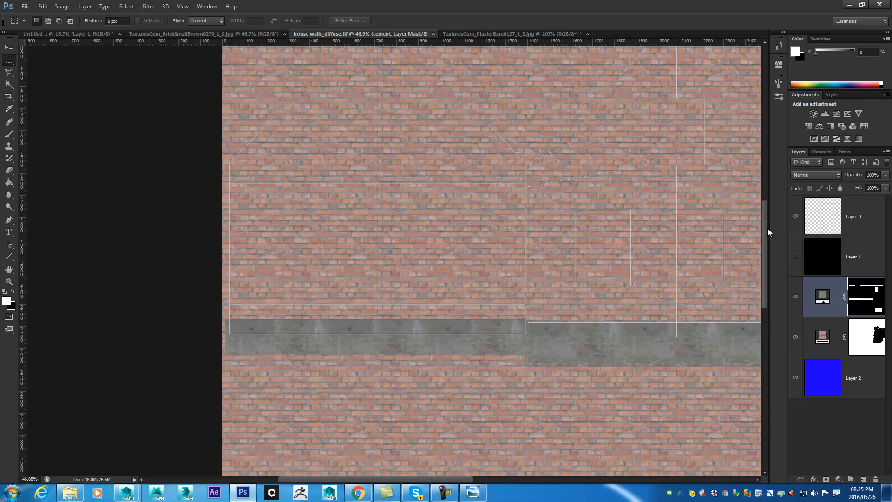
- Widen the layer list and rename the UV layout layer, Layer 0, as uvs
drag(770, 229, 731, 229)
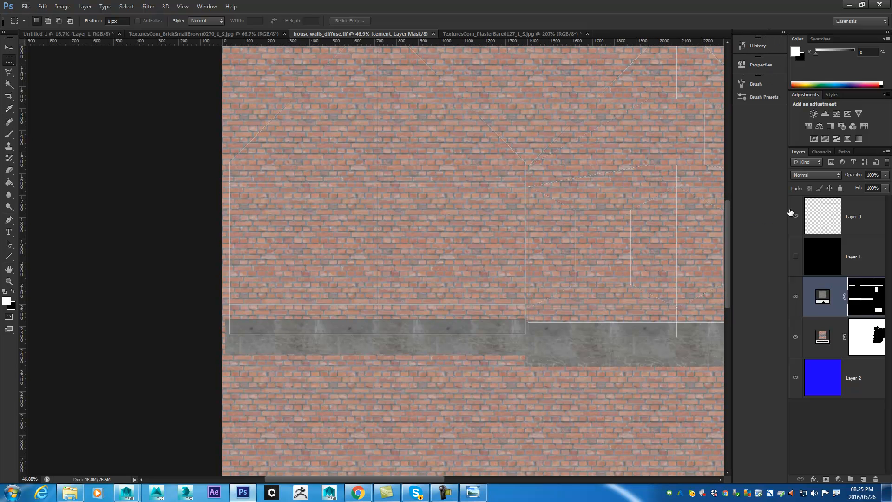
drag(785, 211, 743, 207)
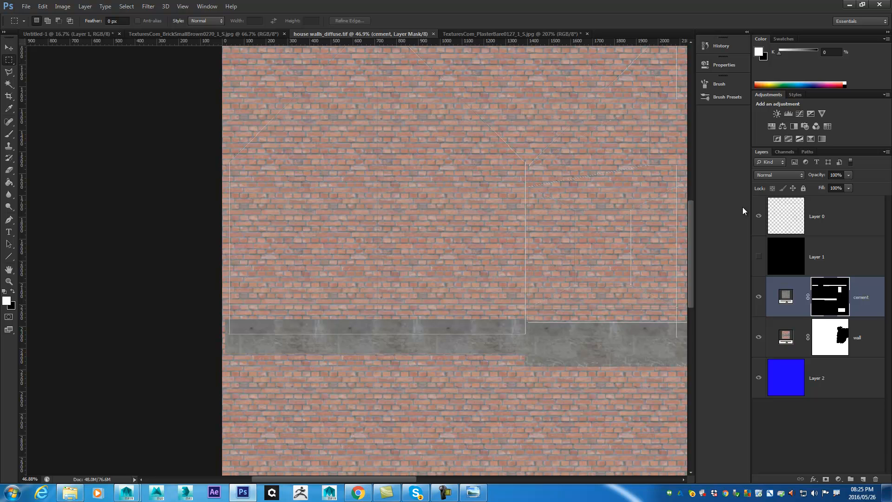
click(837, 389)
shift+click(816, 251)
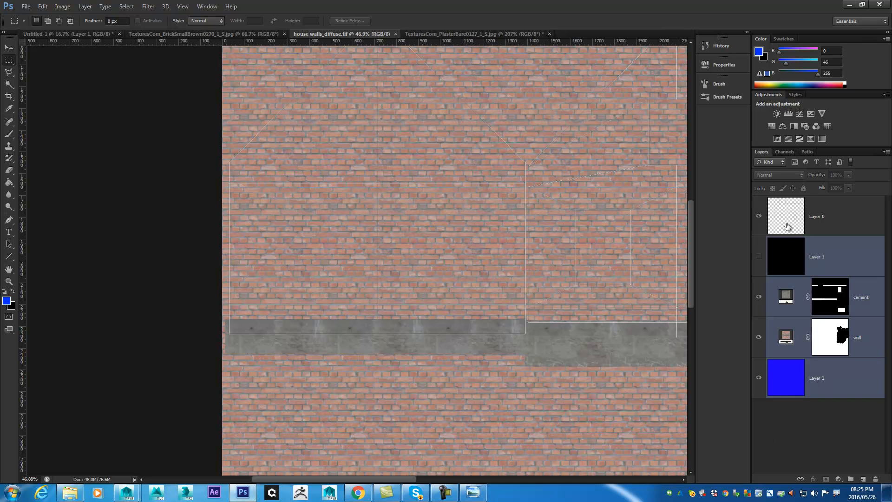
double_click(825, 221)
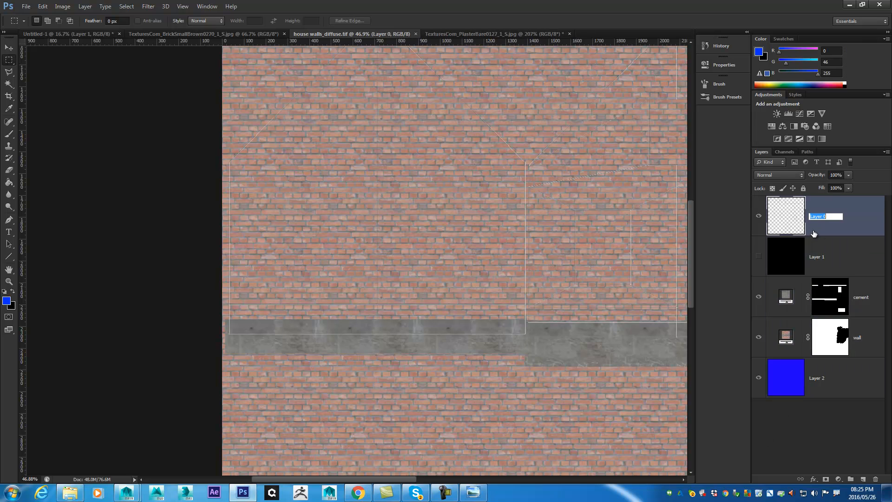
text(uvs)
key(Return)
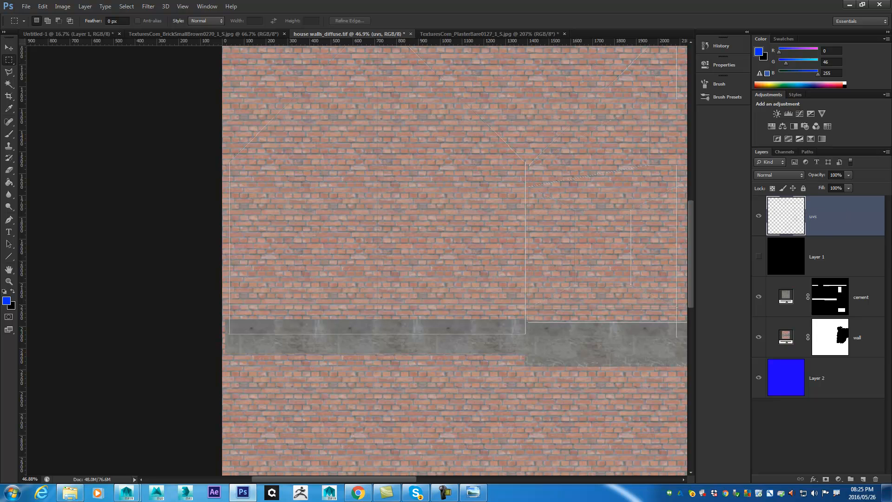
- Put Layer 1, cement, wall and Layer 2 together into a new layer group
click(830, 260)
shift+click(853, 390)
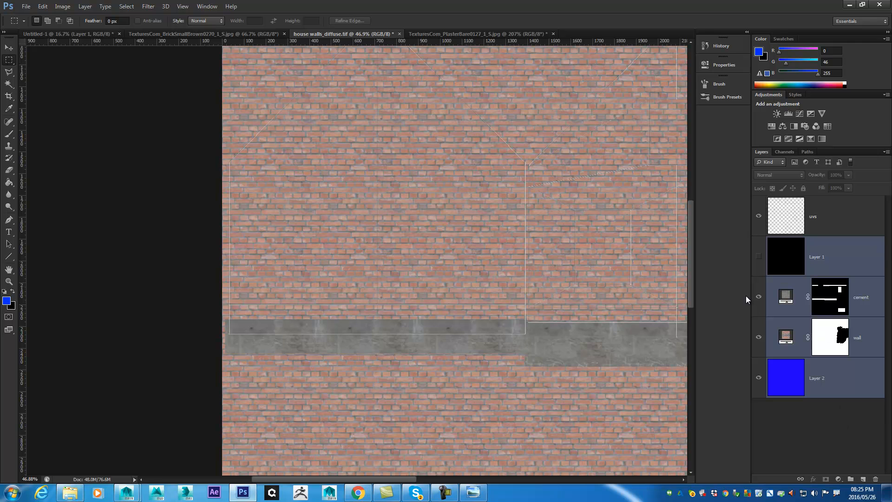
drag(836, 346, 869, 451)
click(851, 479)
drag(784, 263, 790, 243)
shift+click(827, 385)
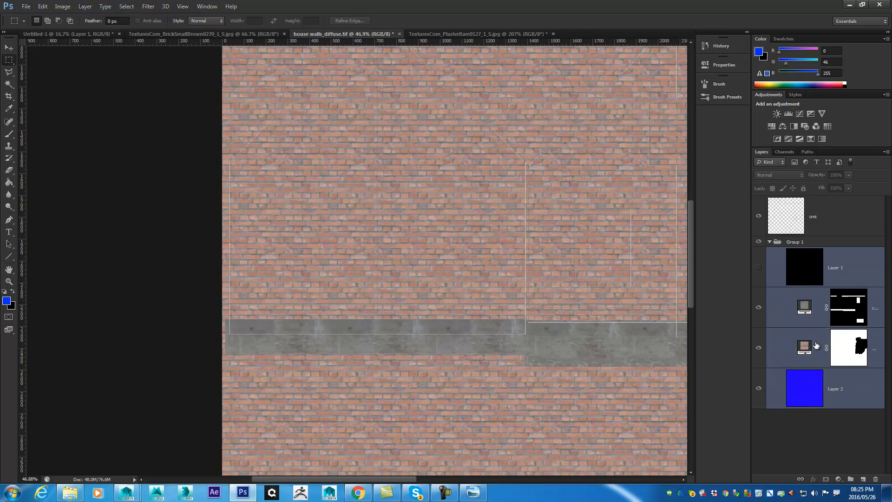
- Rename the new layer group as diffuse and collapse it
double_click(797, 241)
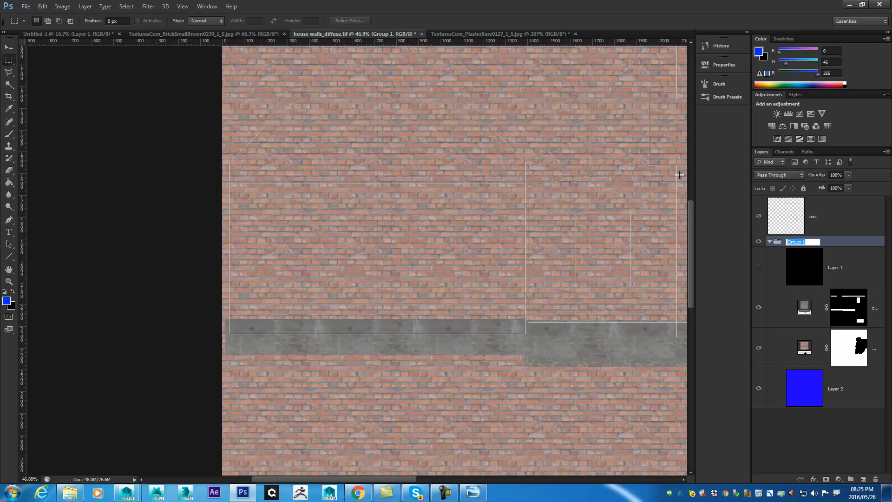
text(diffuse)
key(Return)
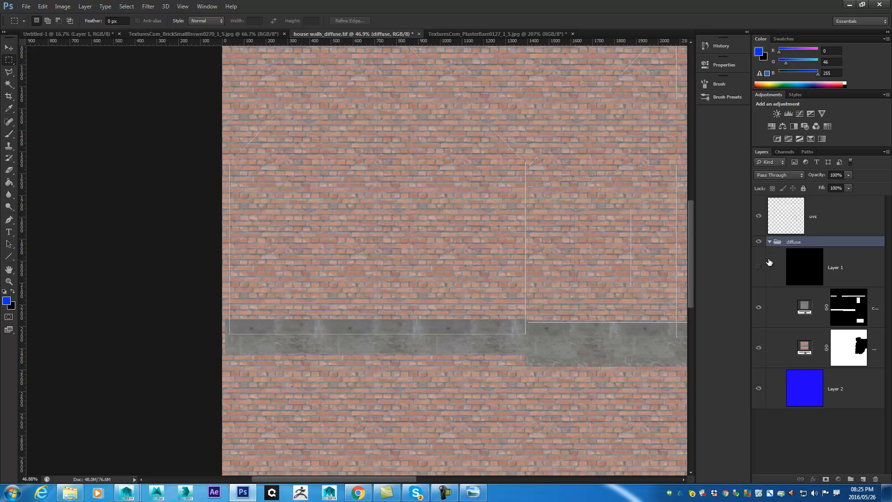
click(769, 242)
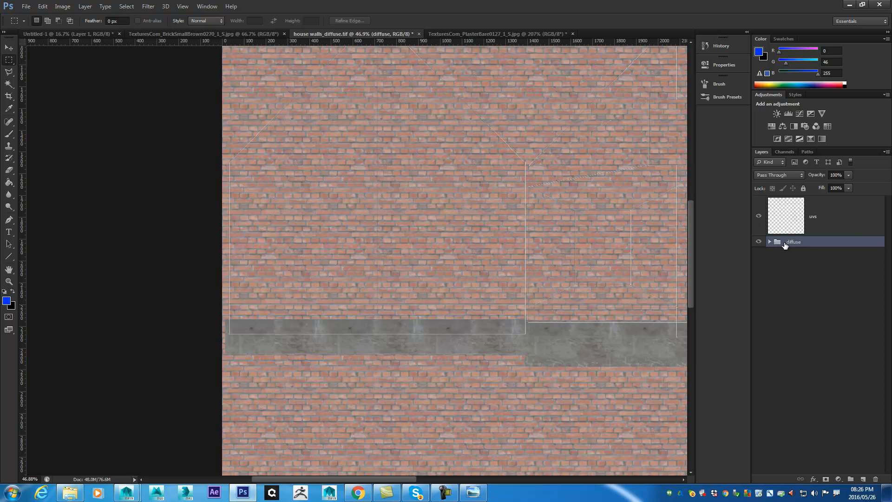
- Duplicate the diffuse group, rename the copy as bump and hide the original group
drag(775, 245, 851, 479)
key(ctrl+z)
key(ctrl+j)
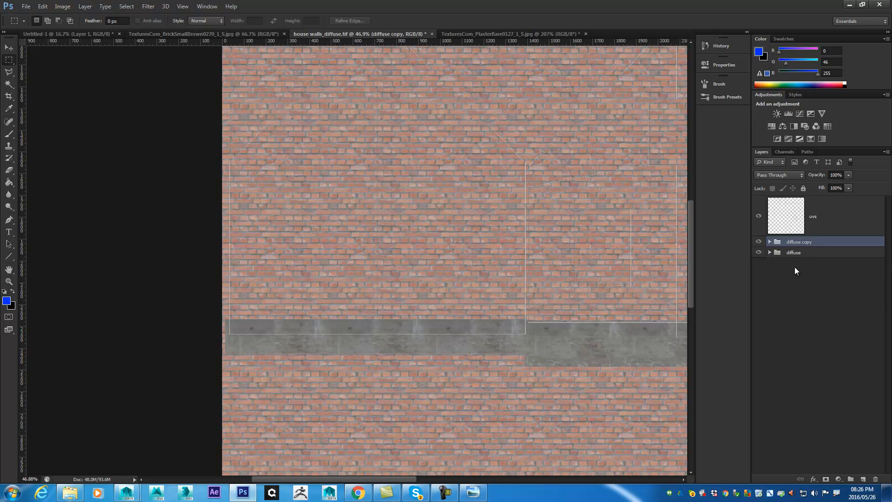
double_click(799, 242)
text(bump)
key(Return)
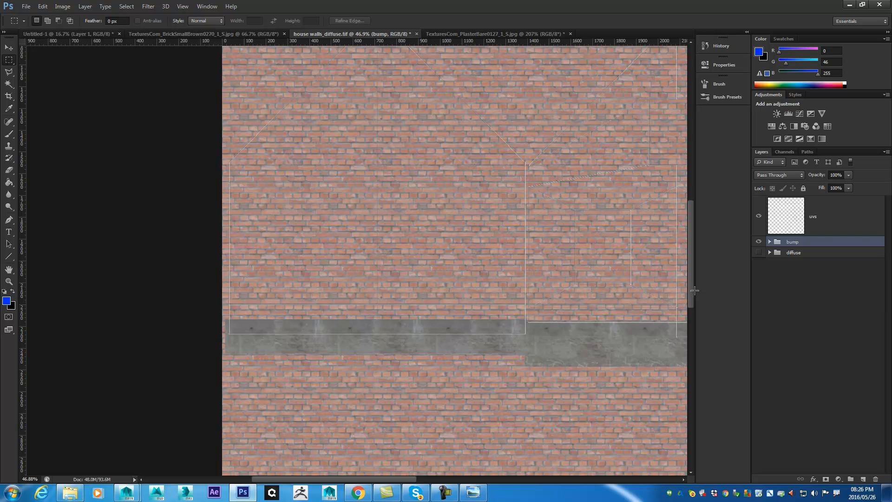
- Add a Hue/Saturation adjustment layer at the top of the bump group and set its saturation to -100
click(769, 242)
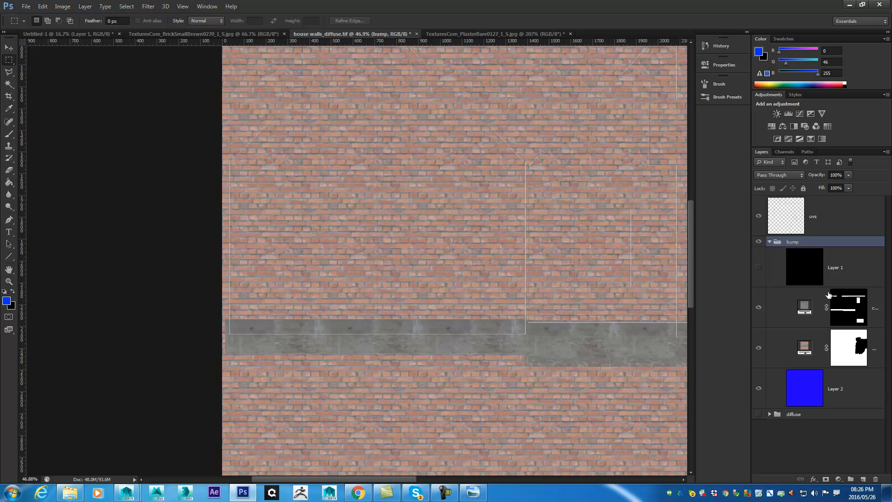
click(818, 309)
click(809, 354)
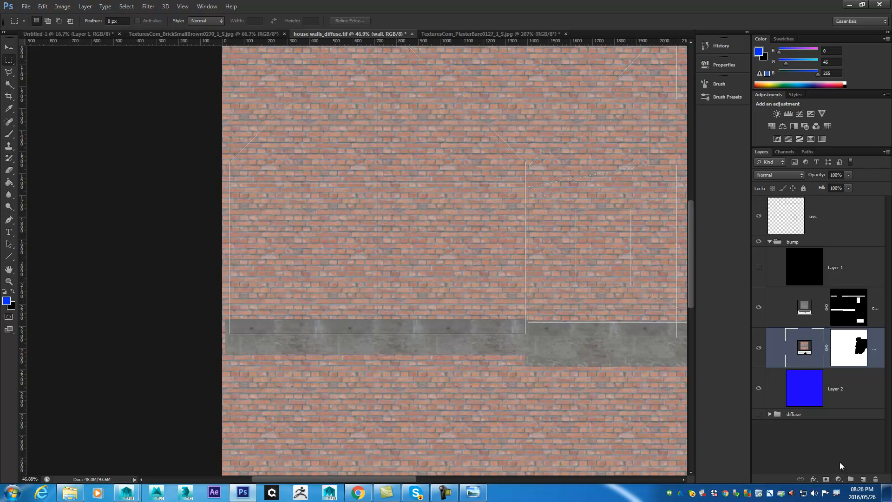
click(839, 479)
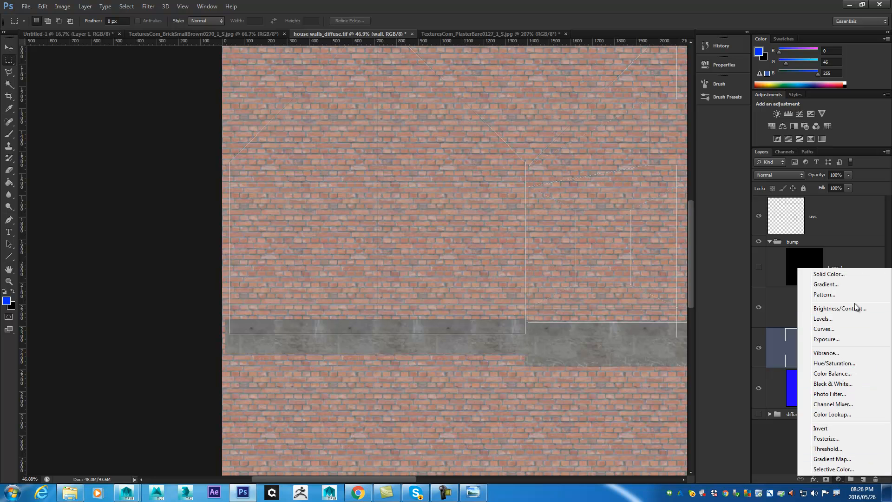
click(771, 439)
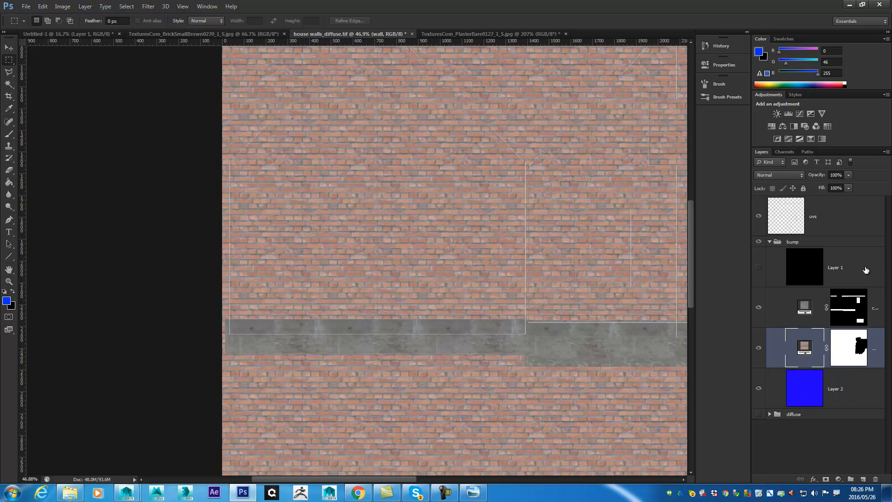
click(839, 479)
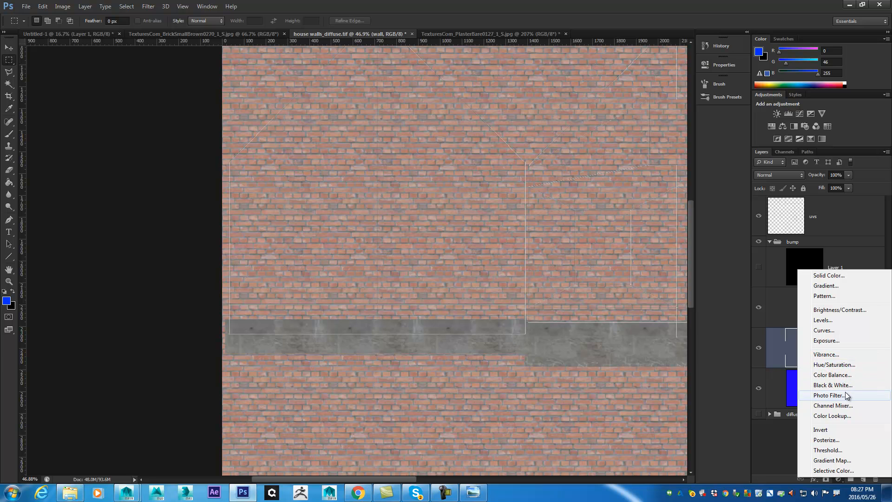
click(831, 365)
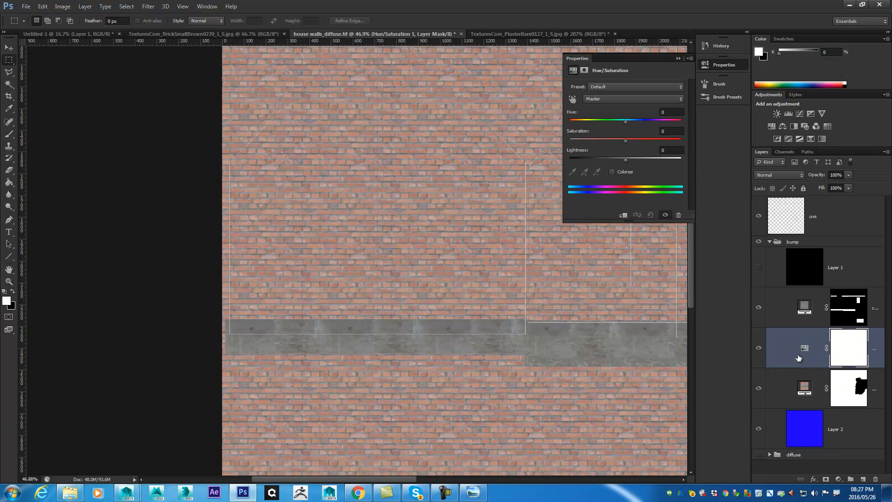
drag(794, 351, 787, 261)
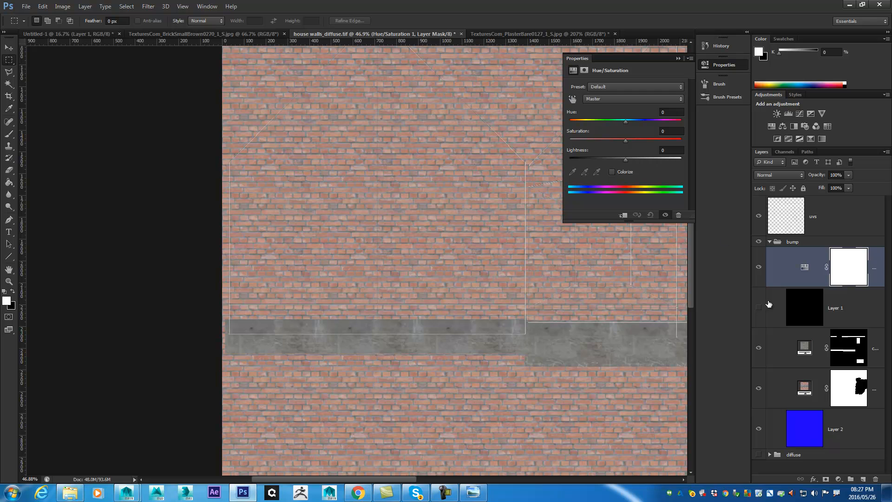
click(803, 270)
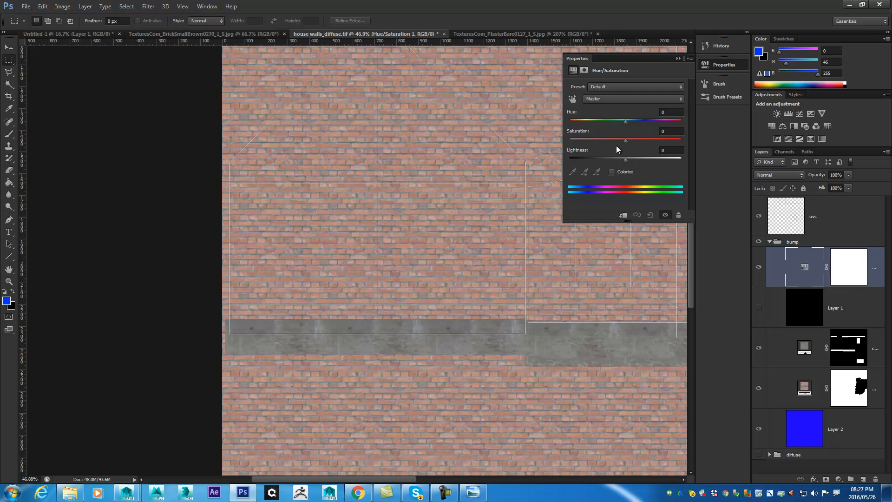
drag(625, 143, 570, 135)
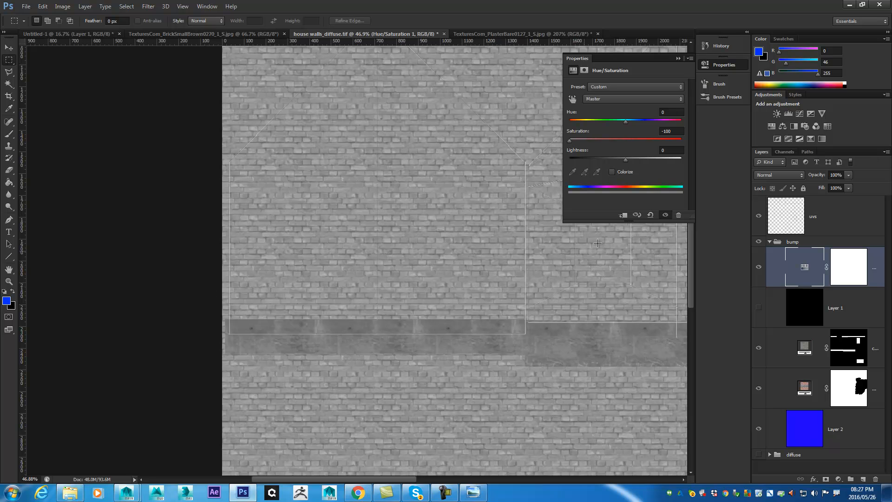
- Add a Levels adjustment above the Hue/Saturation layer with black input 67 and white input 217
click(839, 479)
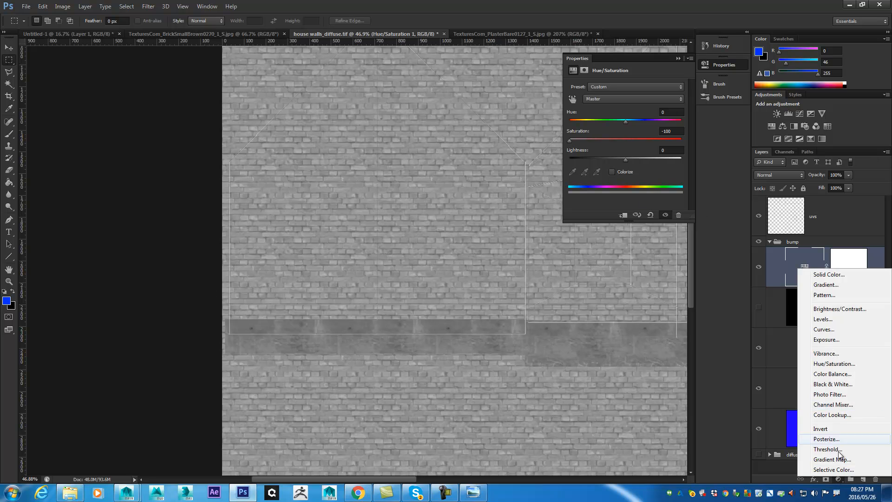
click(820, 318)
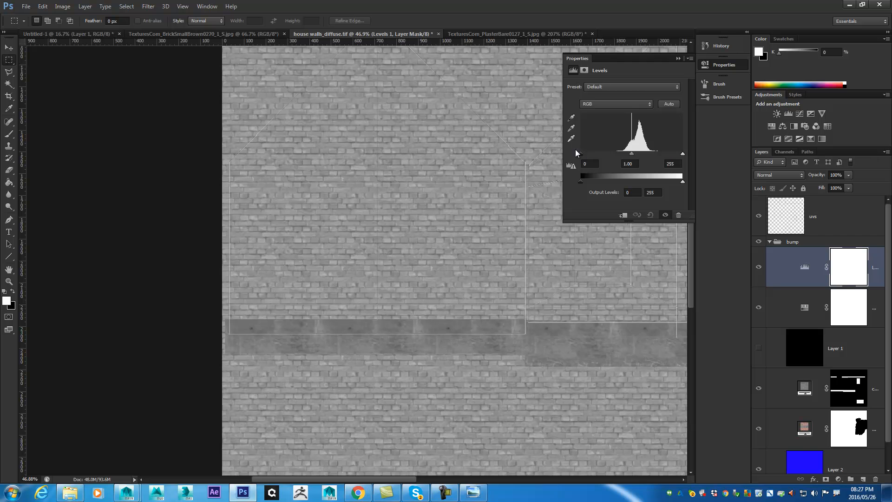
drag(579, 154, 604, 155)
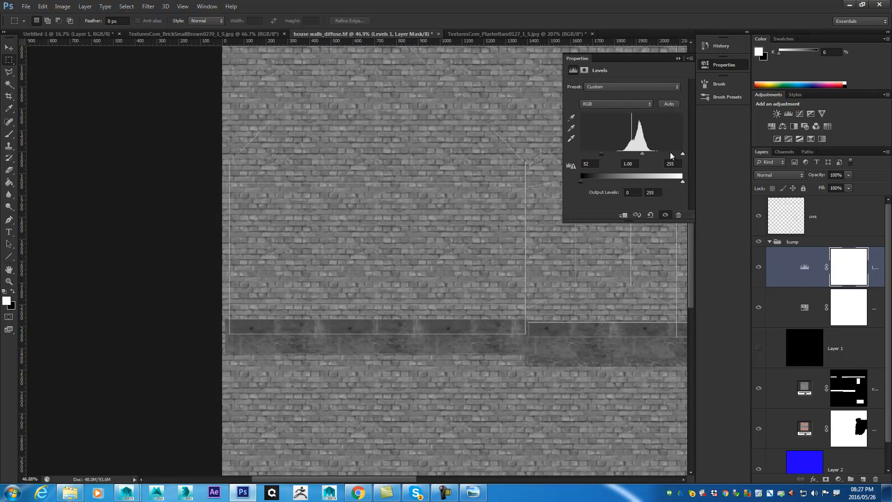
drag(682, 153, 667, 154)
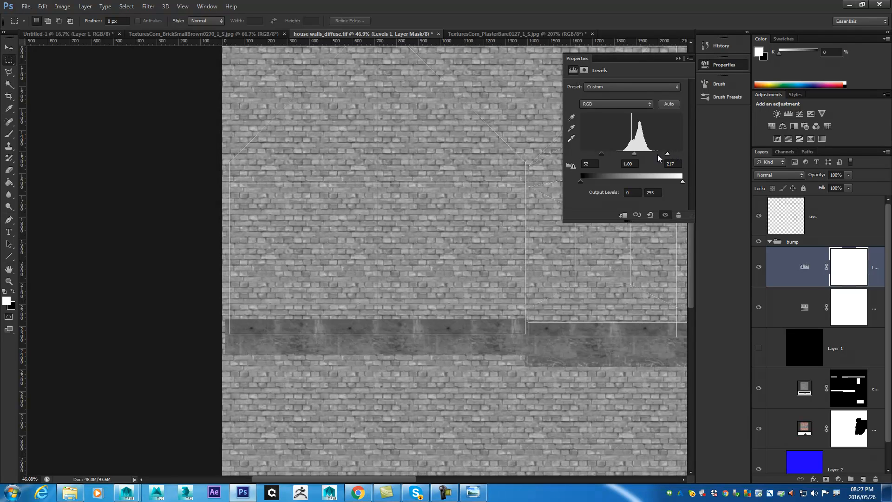
drag(604, 154, 610, 154)
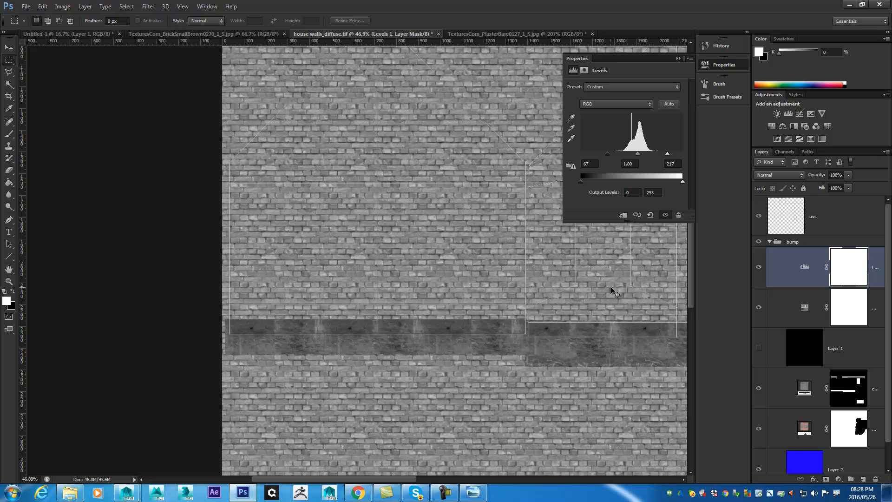
- Save the grayscale texture as a separate TIFF named house walls_bump.tif in the sourceimages folder
key(ctrl+shift+s)
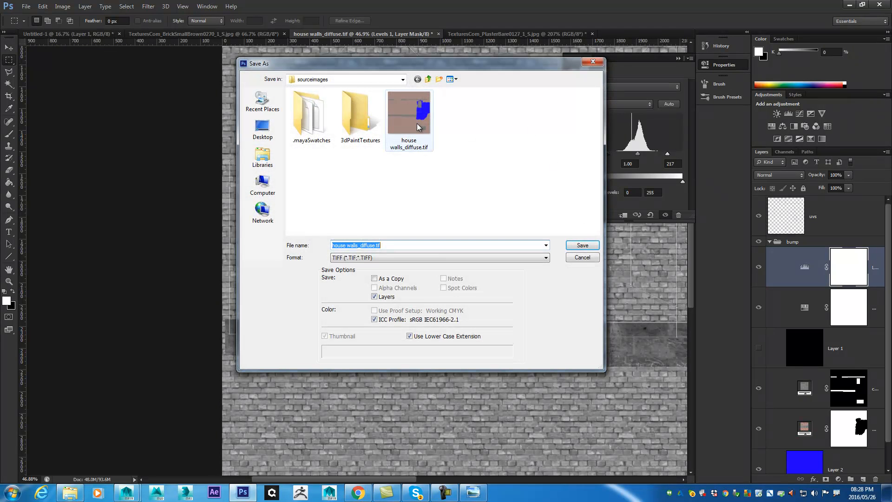
click(395, 242)
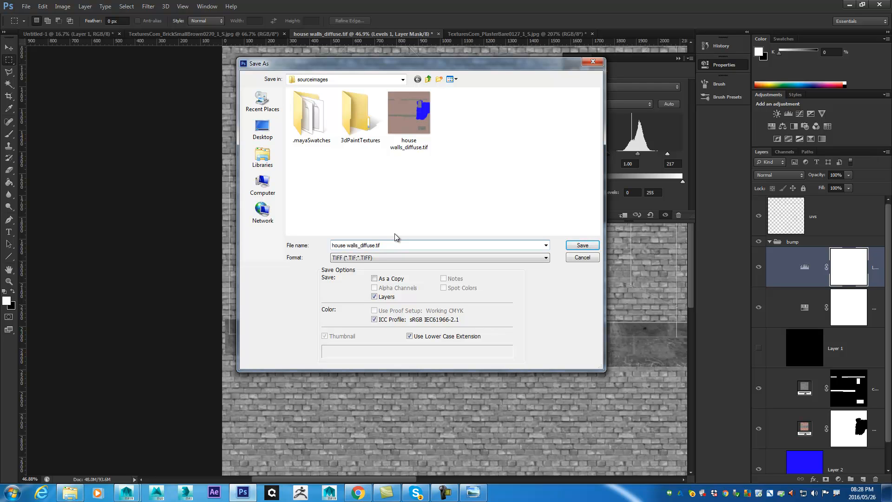
key(Left)
key(Left)
key(Left)
key(BackSpace)
key(BackSpace)
key(BackSpace)
text(bump)
key(Return)
click(559, 108)
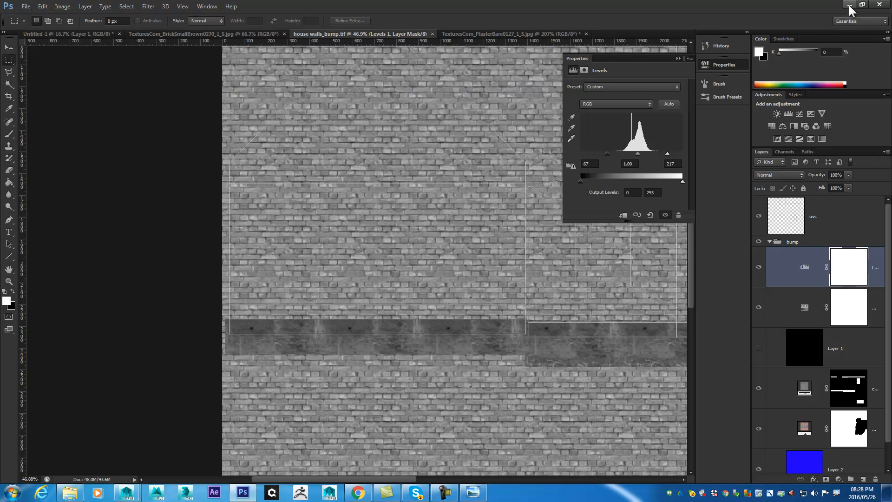
- Switch to Maya, minimize the UV Editor and bring the house's brick corner into view
click(849, 4)
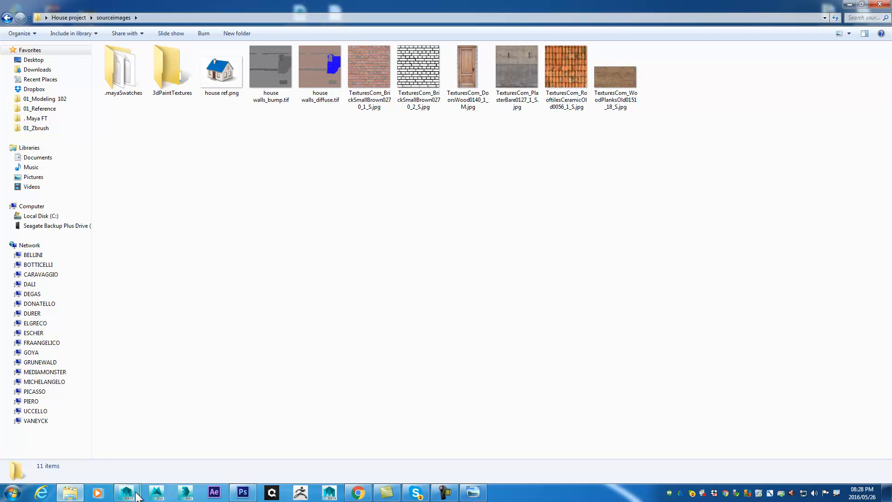
mouse_move(127, 491)
click(183, 440)
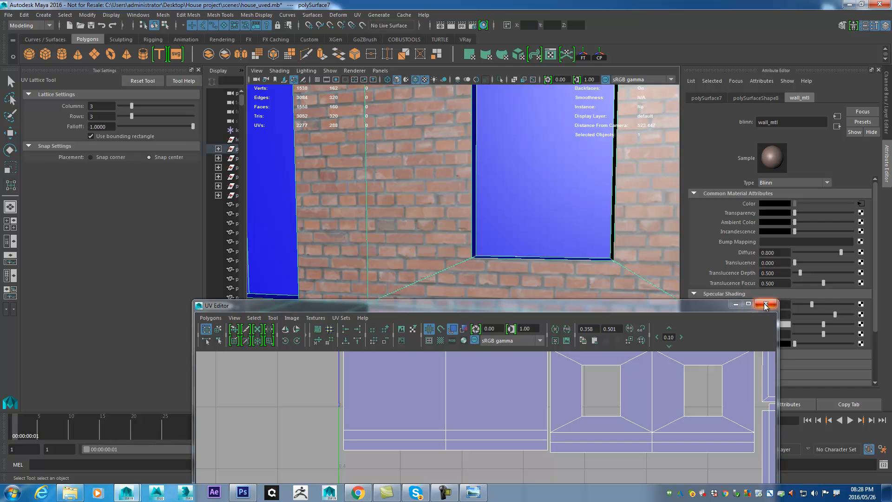
click(735, 305)
drag(575, 237, 552, 182)
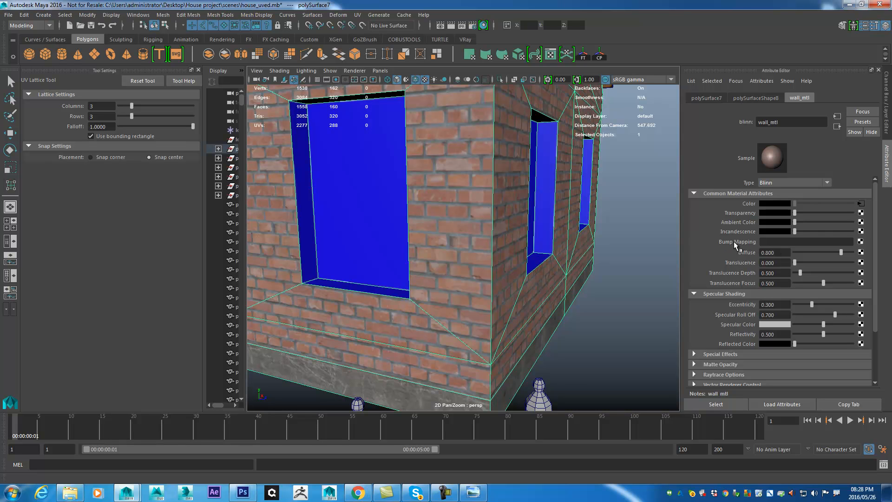
- Connect a File texture to wall_mtl's bump mapping and open the file node's attributes
click(861, 242)
drag(506, 44, 558, 50)
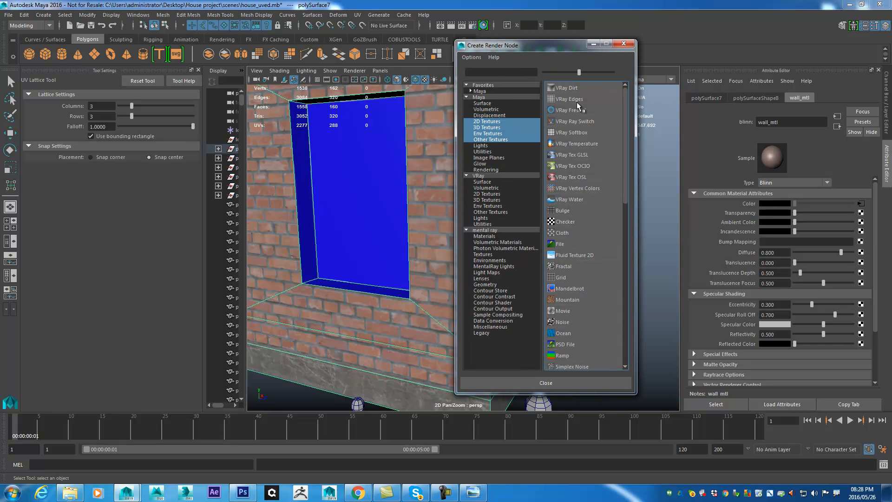
click(559, 250)
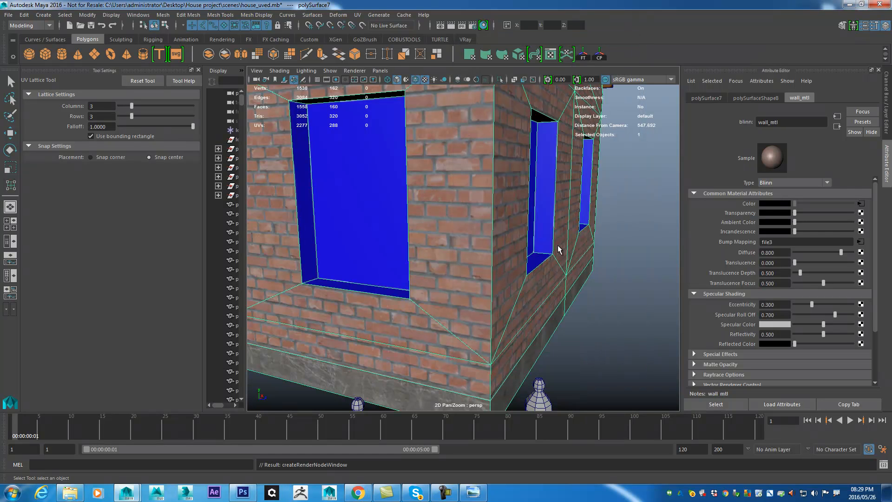
click(773, 203)
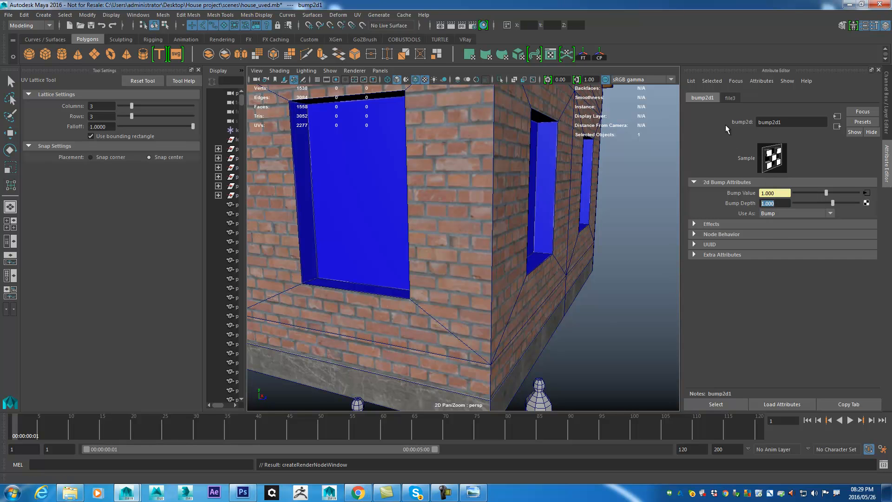
click(730, 98)
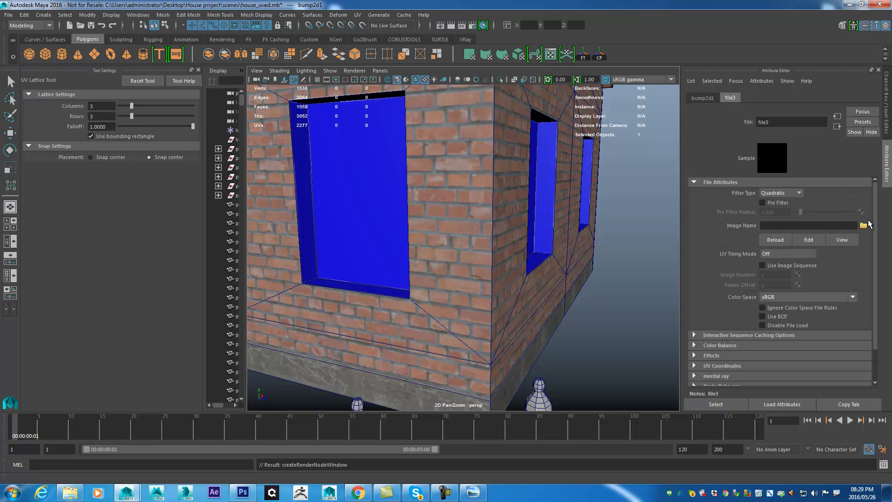
- Load house walls_bump.tif from the sourceimages folder into the bump file node and inspect the bump on the brick walls
click(864, 226)
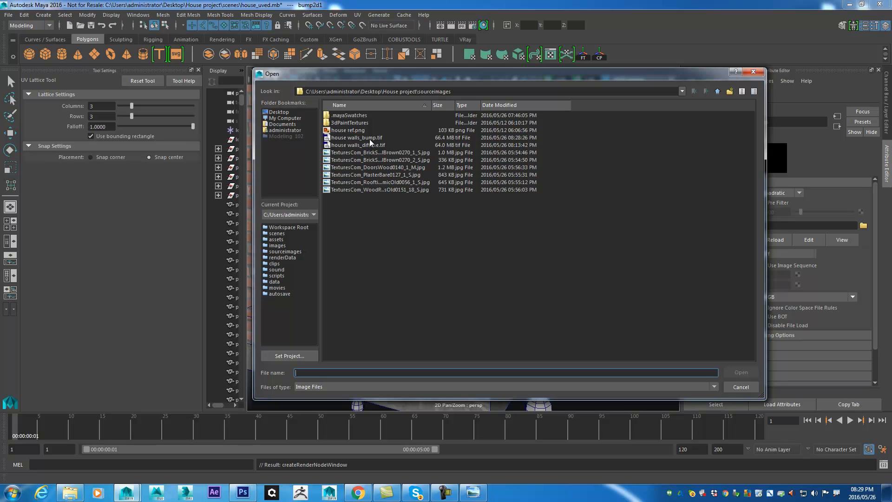
click(357, 138)
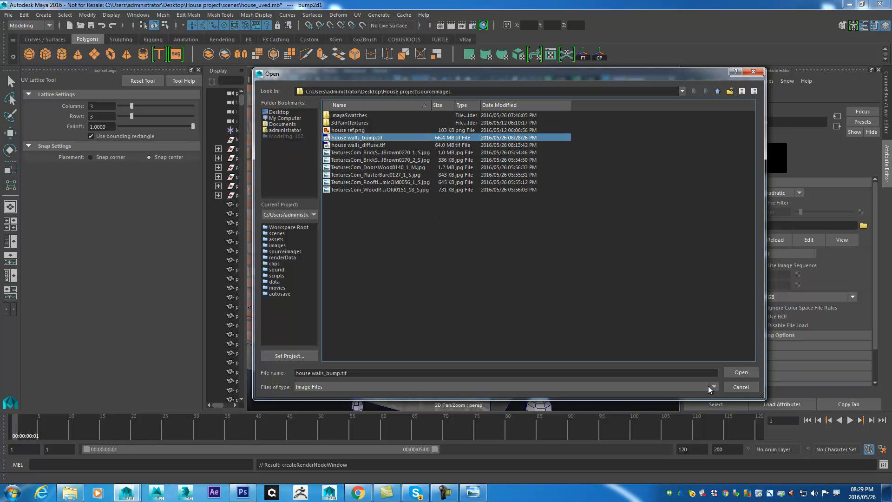
click(741, 373)
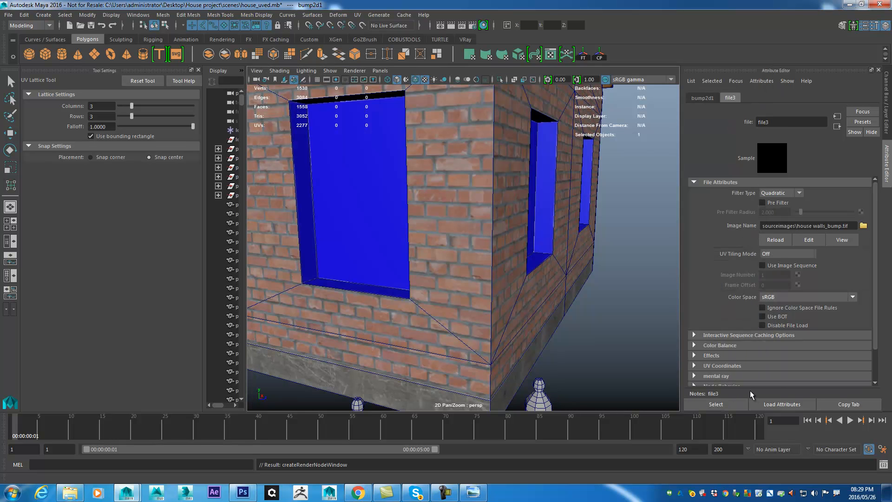
mouse_move(525, 177)
mouse_down()
mouse_move(554, 162)
mouse_move(539, 171)
mouse_up()
drag(540, 235, 539, 275)
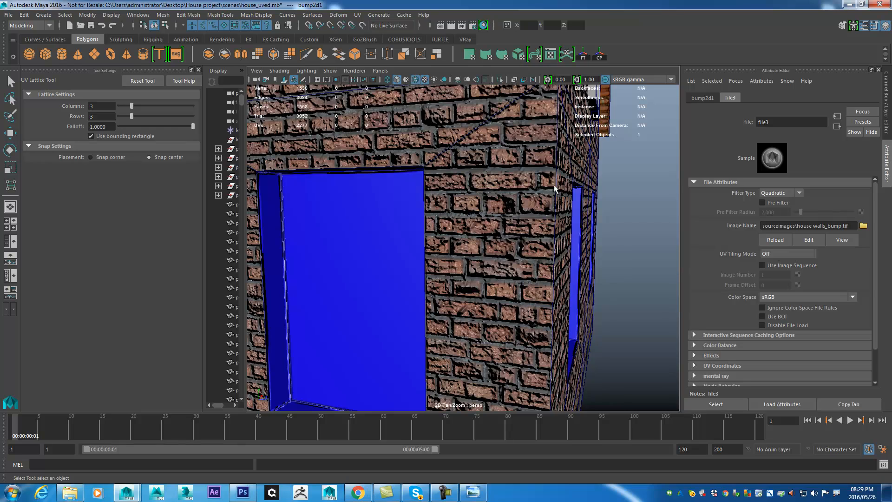
drag(554, 185, 534, 186)
drag(466, 194, 454, 239)
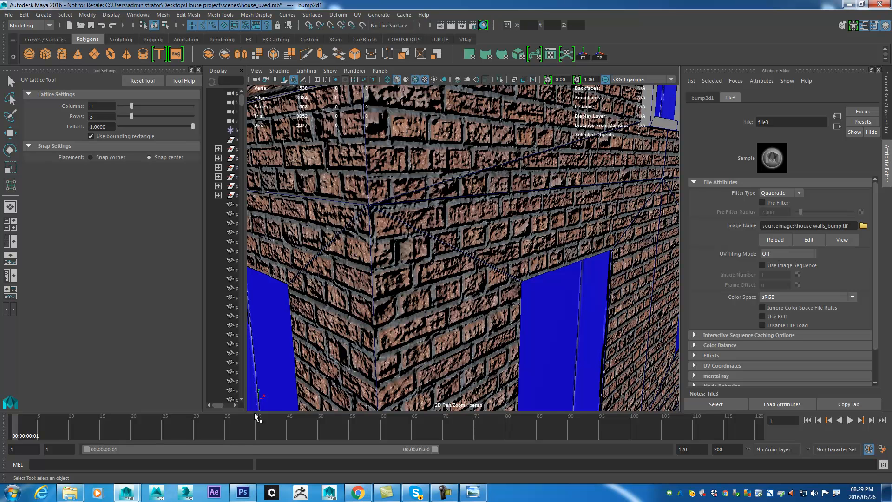
- In Photoshop, hide the uvs layer and save house walls_bump.tif, then return to Maya and refresh the texture sample
click(242, 493)
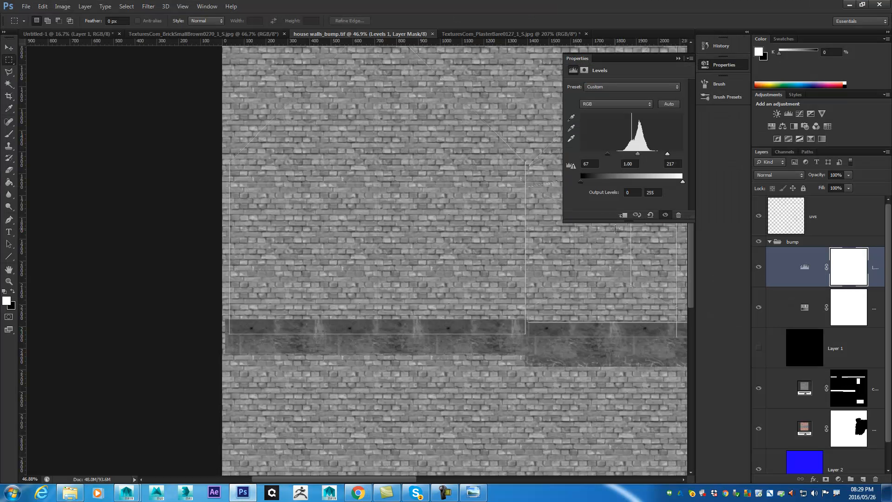
click(759, 216)
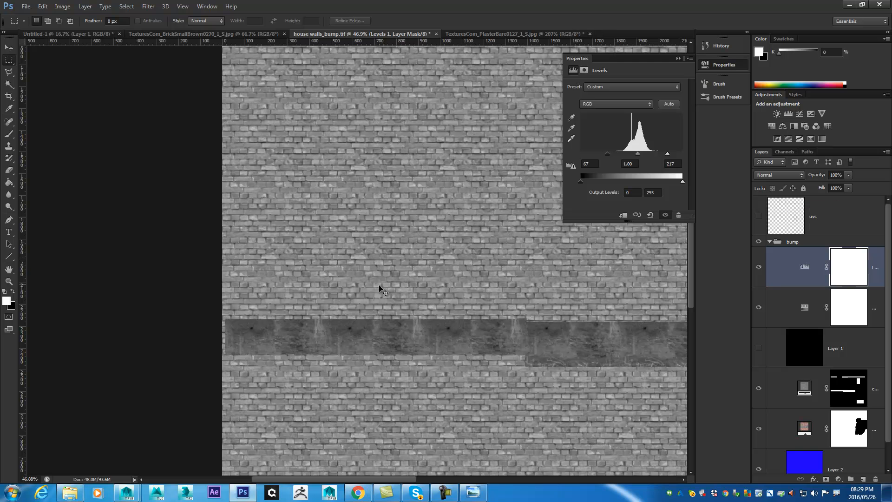
key(ctrl+s)
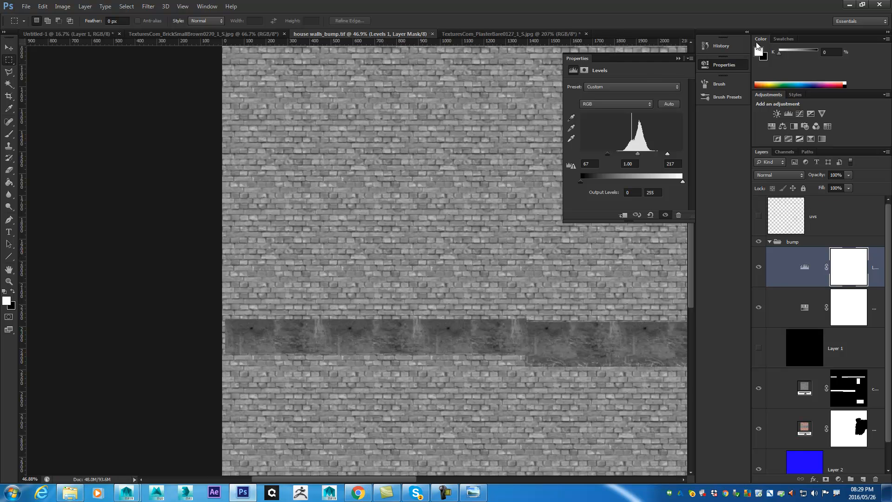
click(850, 5)
click(769, 163)
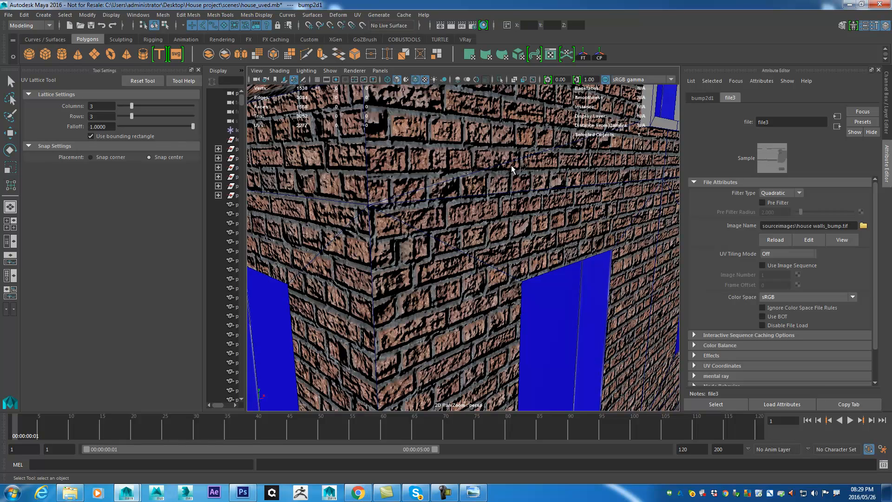
- Set the bump node's Bump Depth to 0.2 and inspect the bricks near the window up close
drag(381, 249, 431, 267)
drag(509, 275, 484, 252)
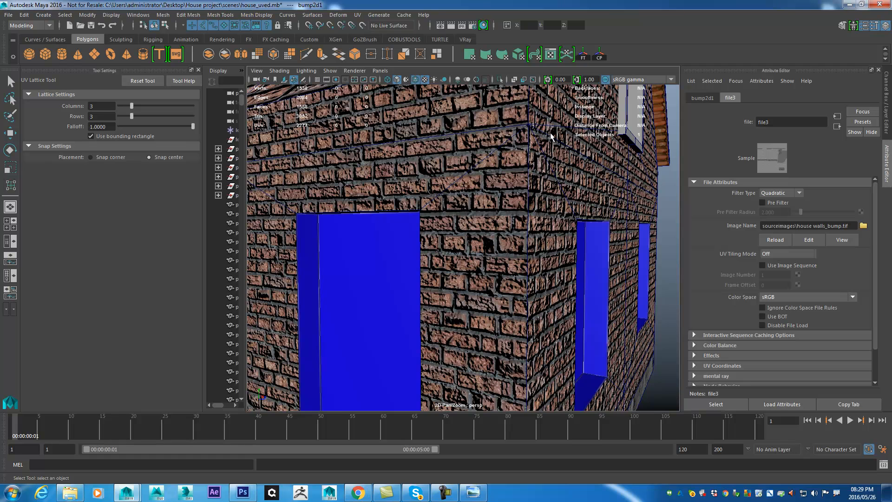
click(707, 98)
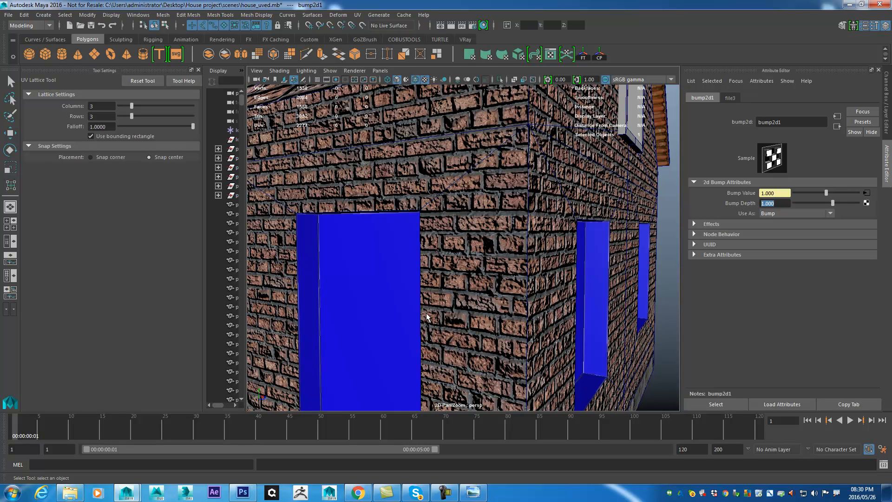
text(0.2)
key(Return)
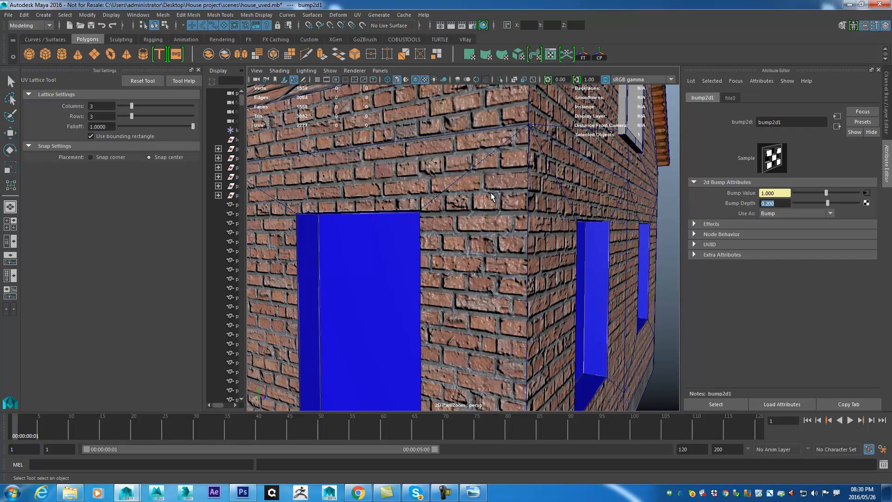
drag(492, 195, 624, 275)
drag(599, 238, 545, 287)
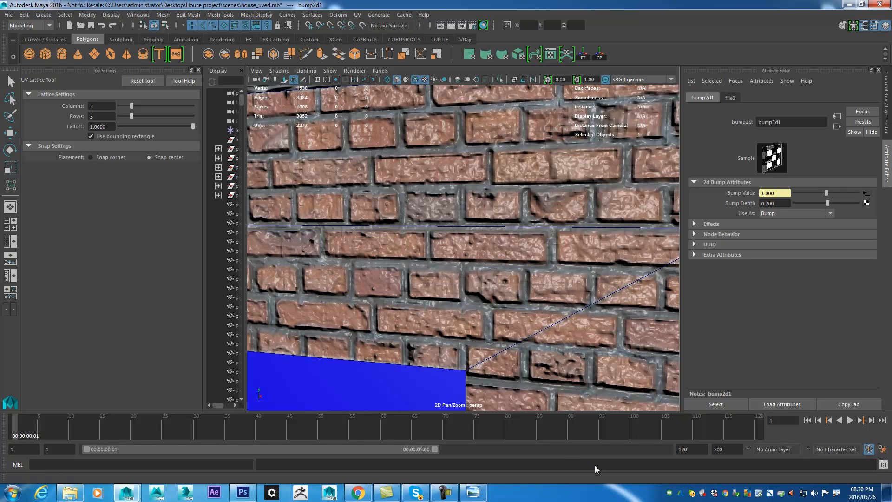
- Set the bump node's Bump Depth to 0.1 and inspect the brick relief beside the window
scroll(510, 268, down, 2)
double_click(781, 205)
text(0.1)
key(Return)
drag(503, 238, 536, 180)
scroll(551, 257, up, 5)
drag(610, 326, 581, 204)
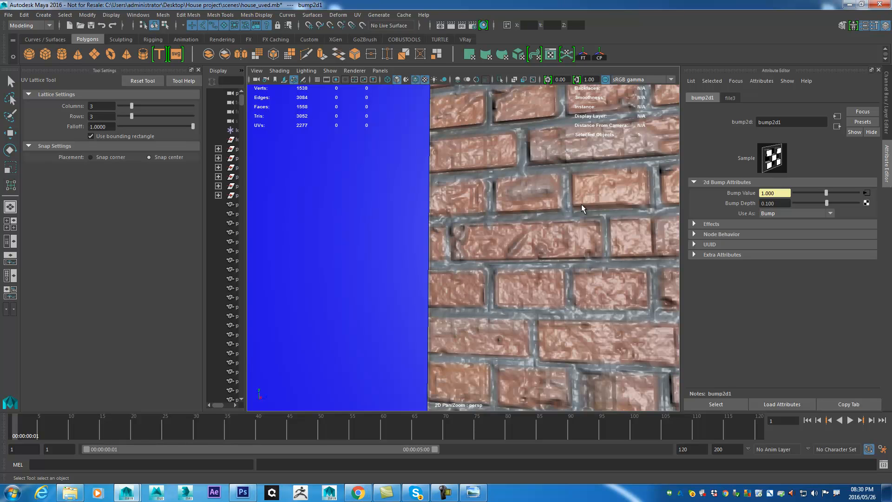
- Switch to Photoshop and check the pattern fill settings of the wall layer in the bump group without changing them
click(242, 491)
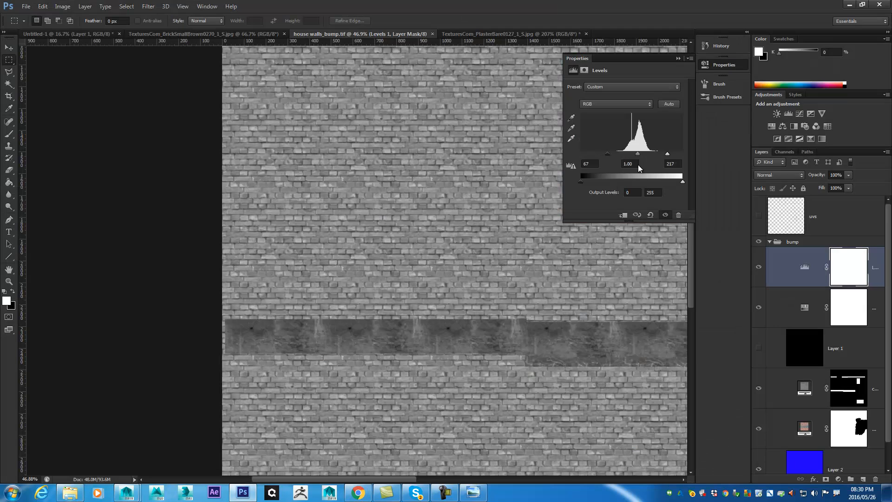
click(844, 344)
click(836, 434)
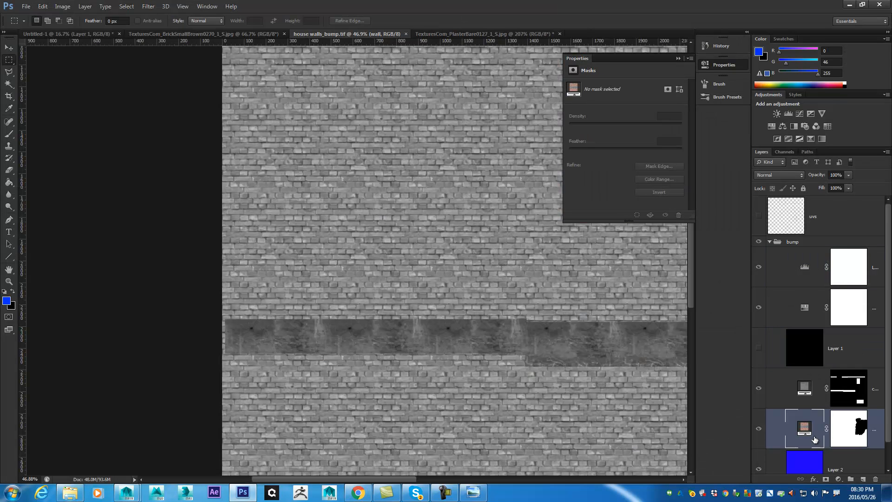
double_click(804, 428)
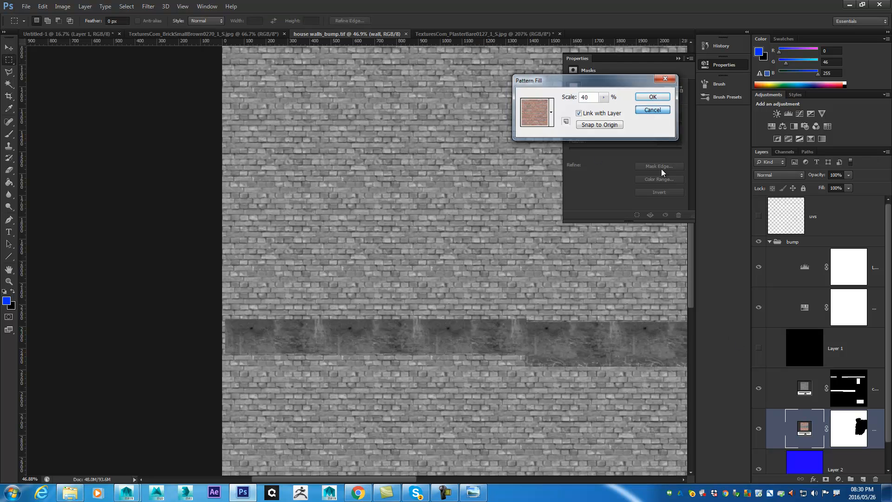
click(652, 110)
scroll(882, 243, down, 2)
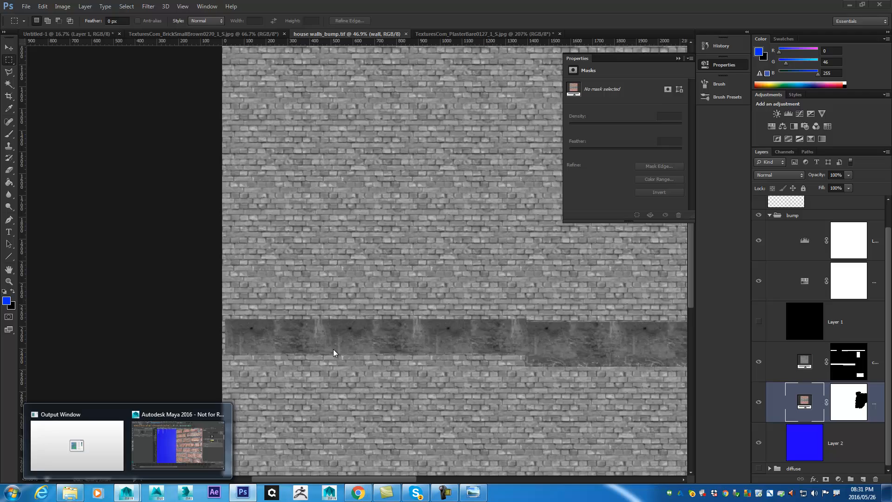
- Return to Maya and examine the bump effect on the bricks and the cement base at the house corner
click(211, 440)
scroll(453, 219, up, 5)
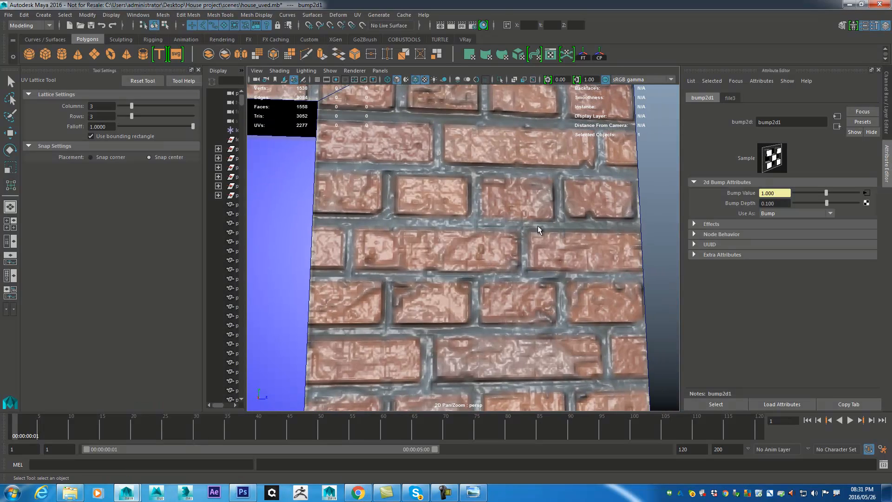
mouse_move(518, 228)
mouse_down()
mouse_move(555, 218)
mouse_move(525, 189)
mouse_move(572, 195)
mouse_move(566, 205)
mouse_move(521, 214)
mouse_up()
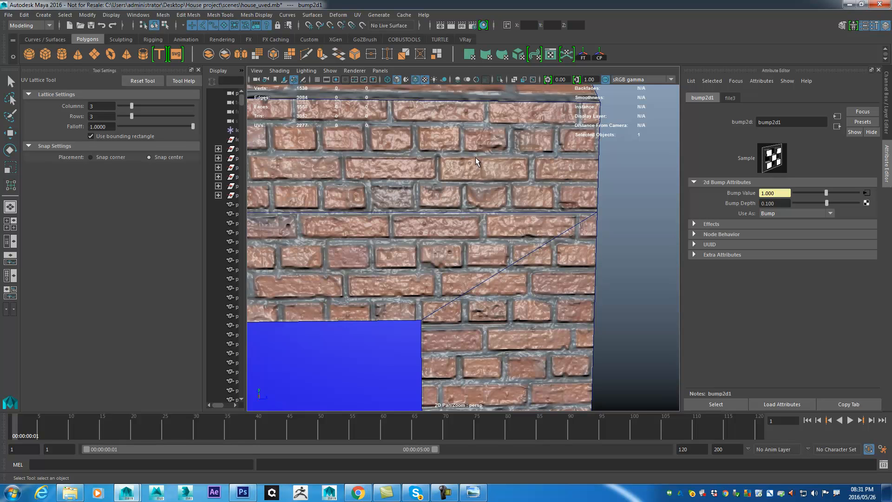
drag(555, 226, 561, 265)
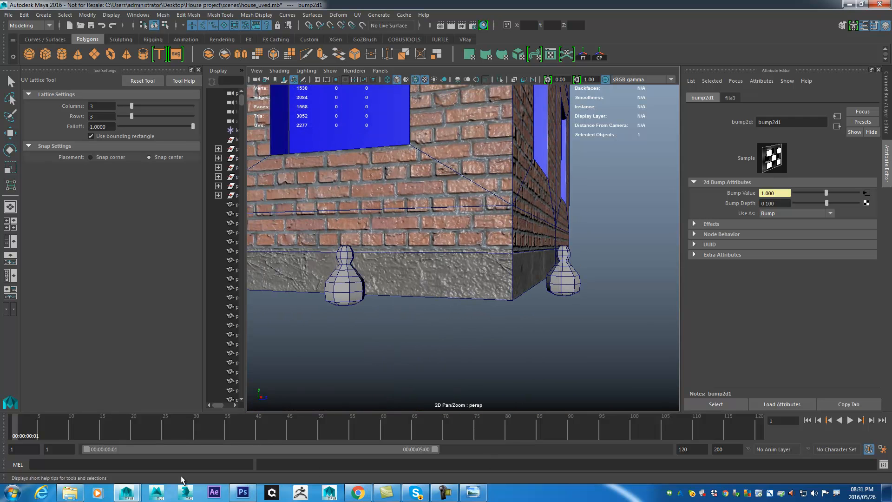
- Switch to Photoshop, duplicate the bump group and name the copy specular
click(242, 492)
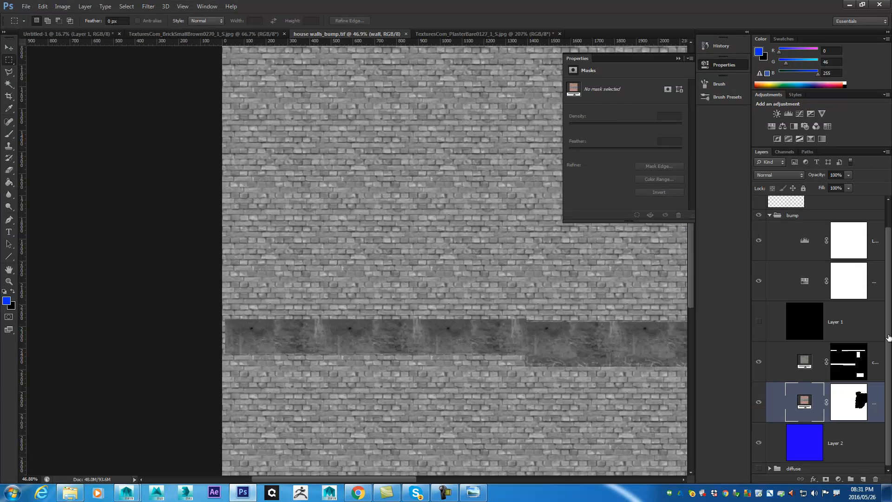
scroll(887, 338, up, 1)
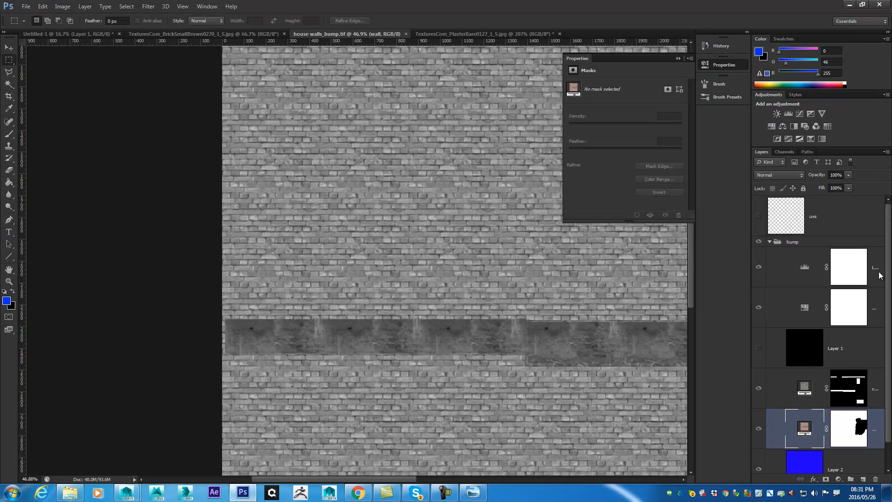
click(769, 242)
click(775, 243)
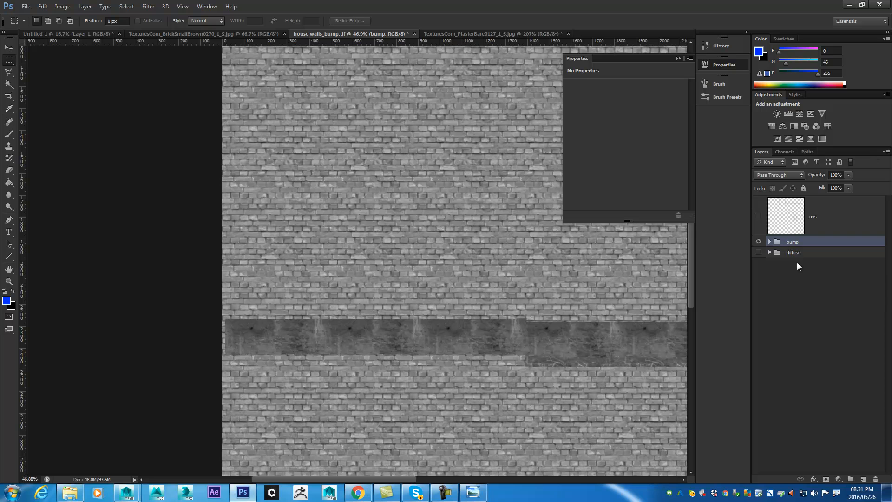
key(ctrl+j)
double_click(796, 243)
text(specular)
key(Return)
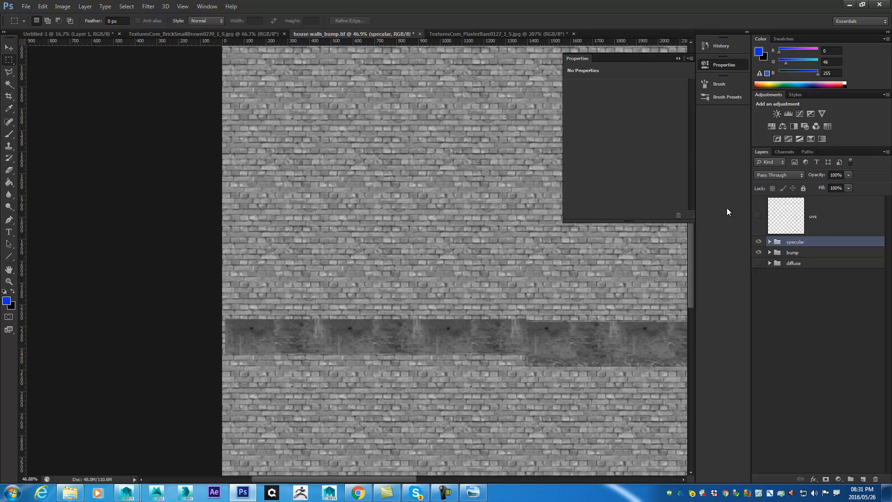
- Darken the specular group's Levels adjustment with a black input of roughly 115, lower midtones and a white input of 255
click(770, 242)
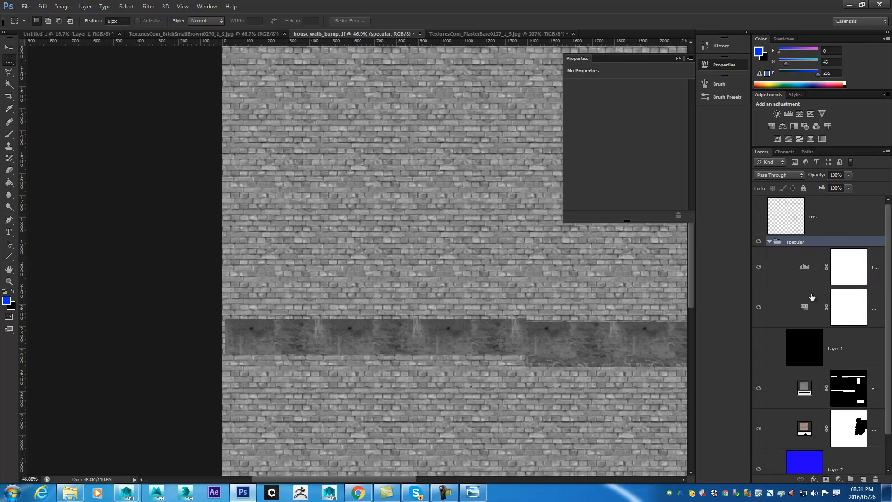
click(808, 269)
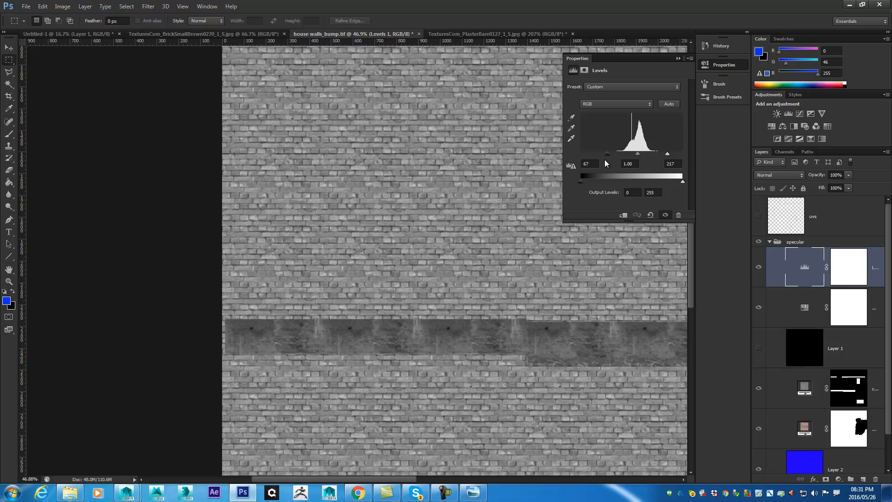
drag(608, 154, 663, 158)
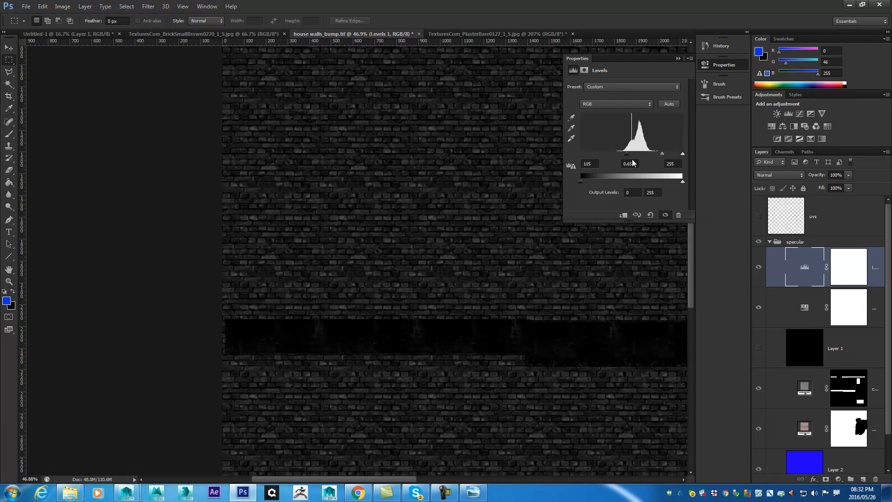
drag(628, 156, 628, 155)
- Try excluding the cement strip from the specular Levels adjustment by selecting it and filling that area of the mask with black
click(849, 269)
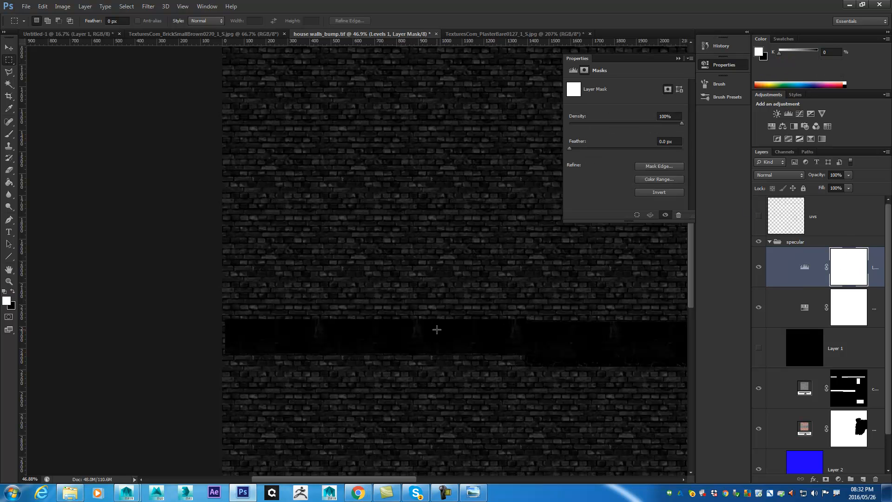
drag(218, 319, 570, 355)
key(shift+F5)
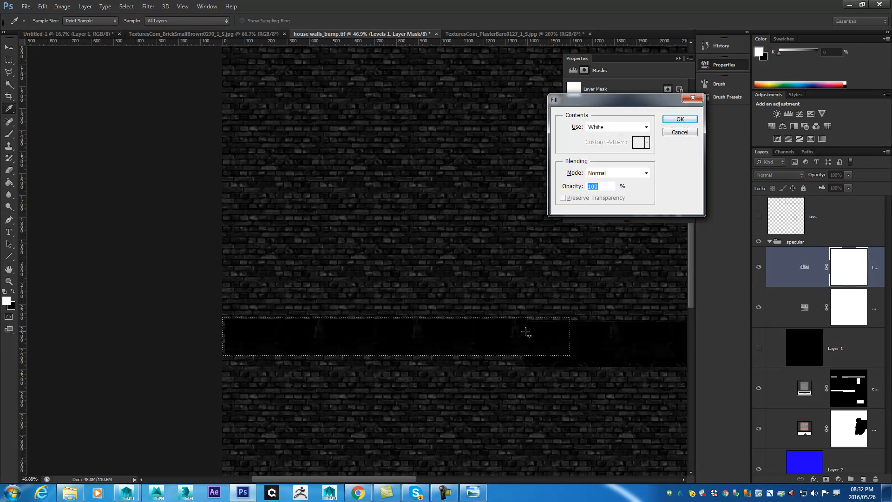
click(632, 127)
click(605, 199)
click(677, 120)
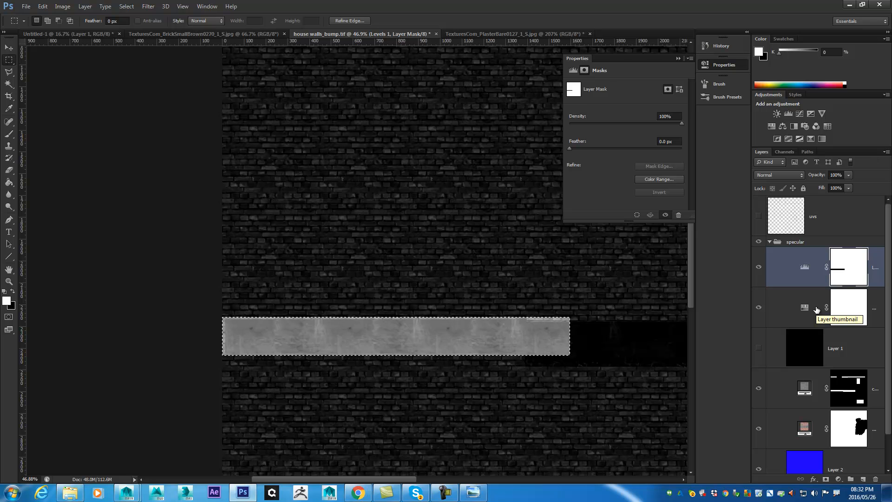
- Undo the black fill on the Levels mask
drag(172, 215, 168, 213)
click(435, 183)
key(ctrl+alt+z)
key(ctrl+alt+z)
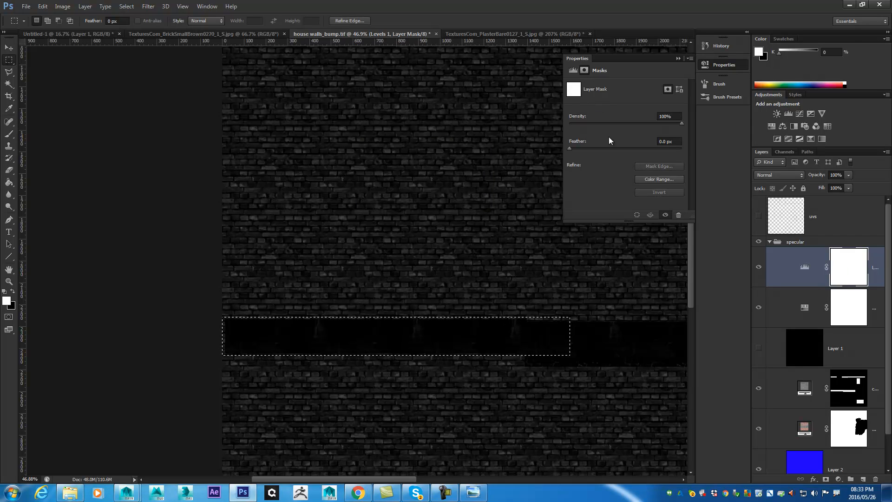
- Save the darkened texture as a separate TIFF named house walls_specular.tif in the sourceimages folder
key(ctrl+shift+s)
click(398, 246)
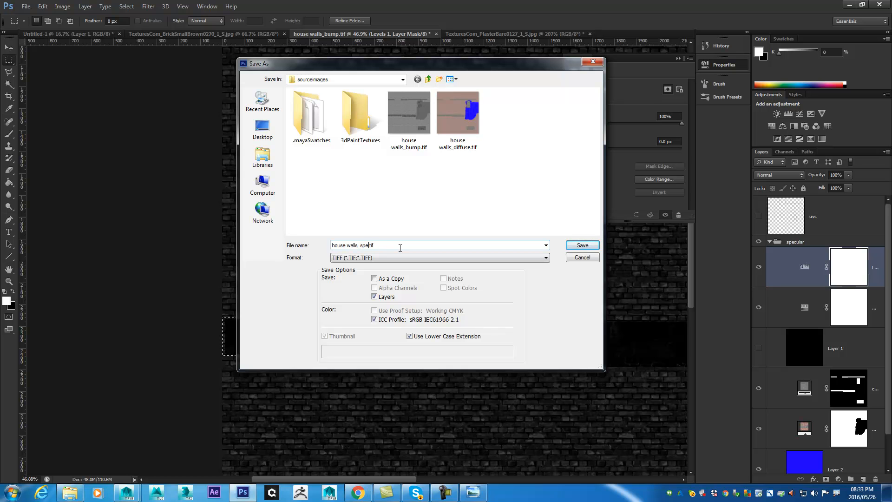
text(specular)
key(Return)
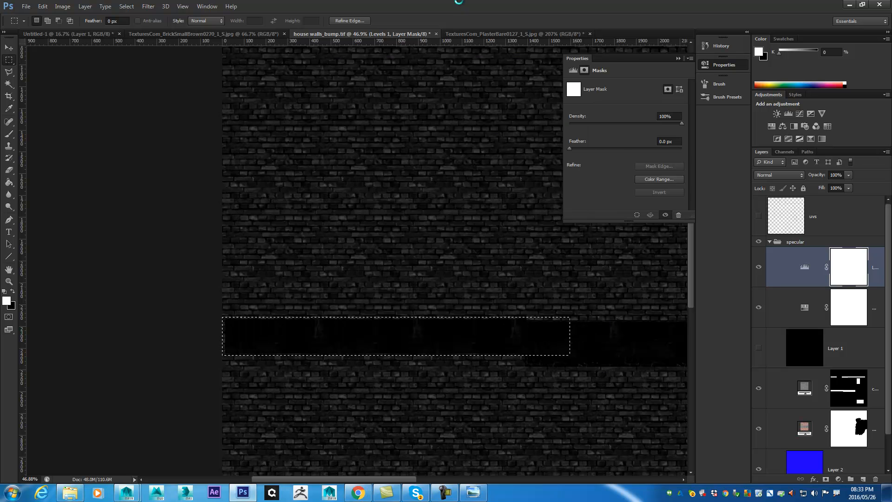
click(550, 111)
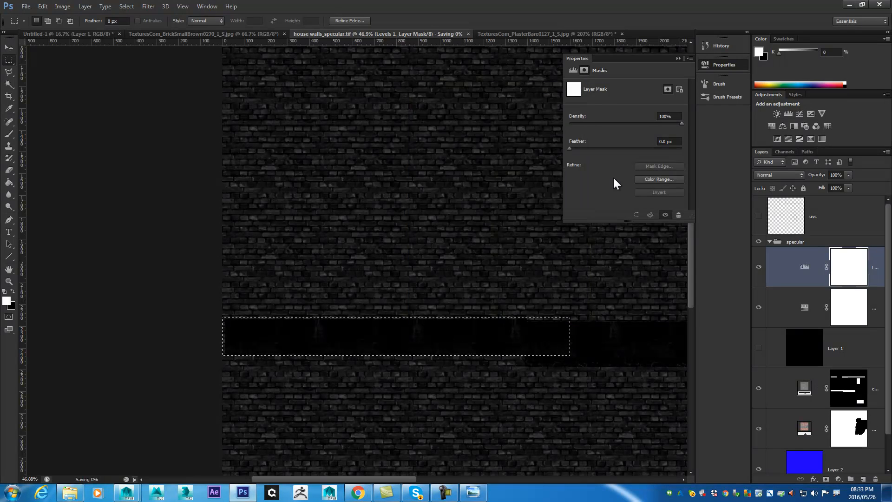
- Switch to Maya, connect a file texture to wall_mtl's specular color, load house walls_specular.tif into it and view the house walls
click(849, 5)
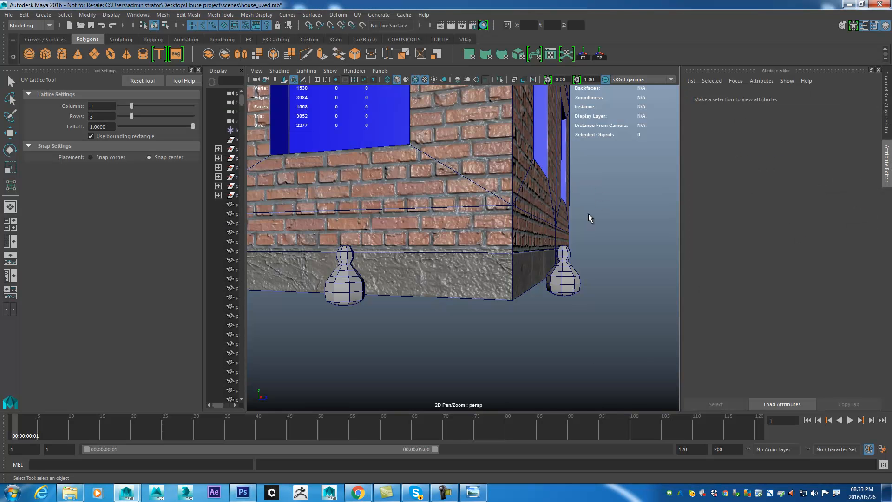
click(533, 199)
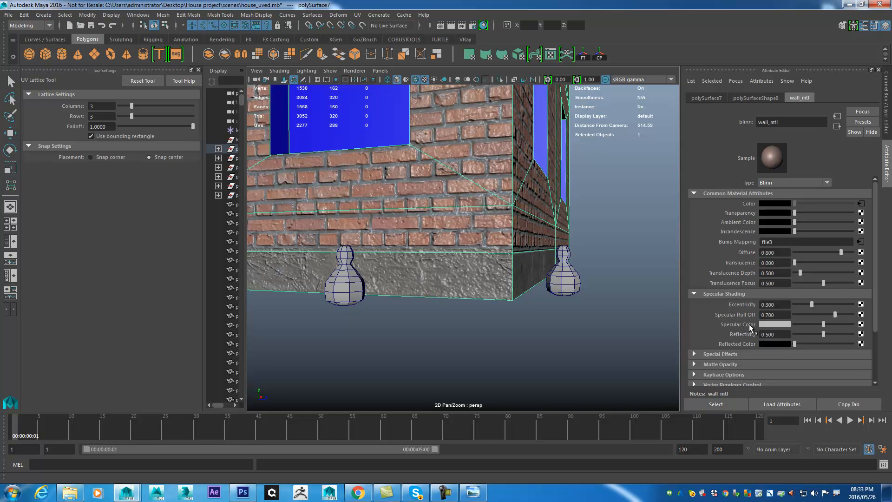
click(861, 325)
click(562, 244)
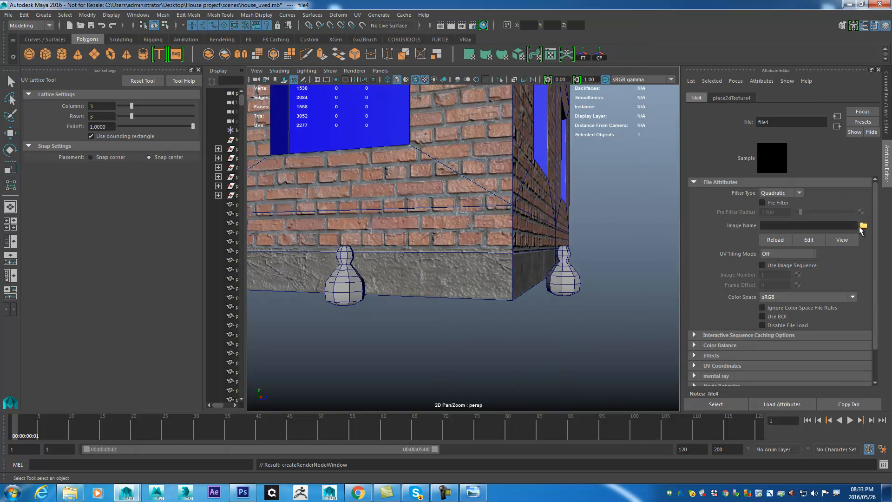
click(863, 226)
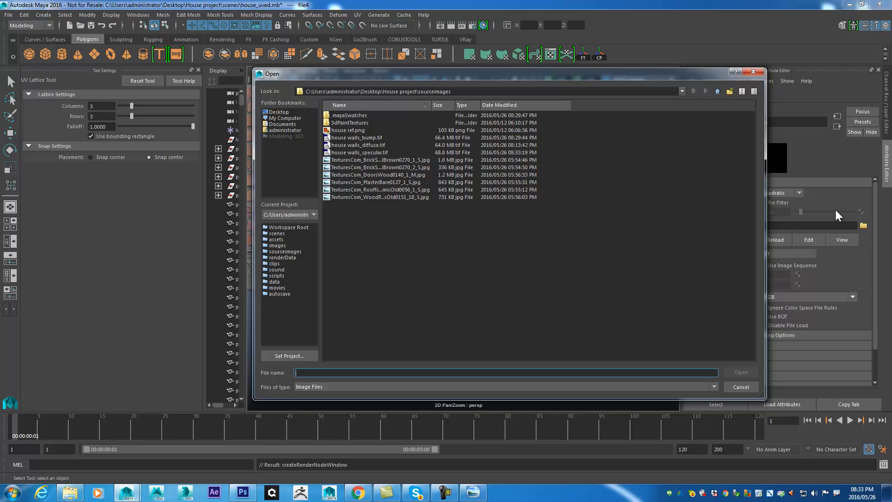
click(375, 154)
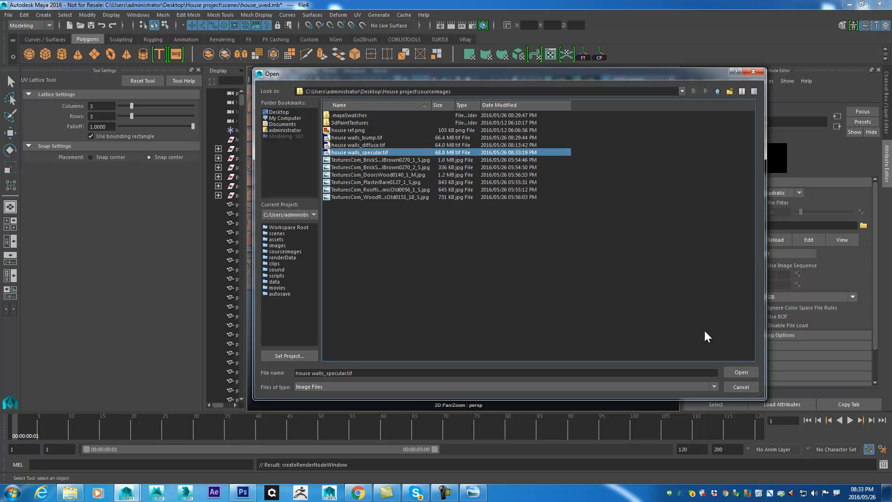
click(733, 371)
drag(521, 201, 449, 188)
drag(513, 218, 505, 211)
drag(448, 203, 515, 260)
drag(500, 192, 514, 162)
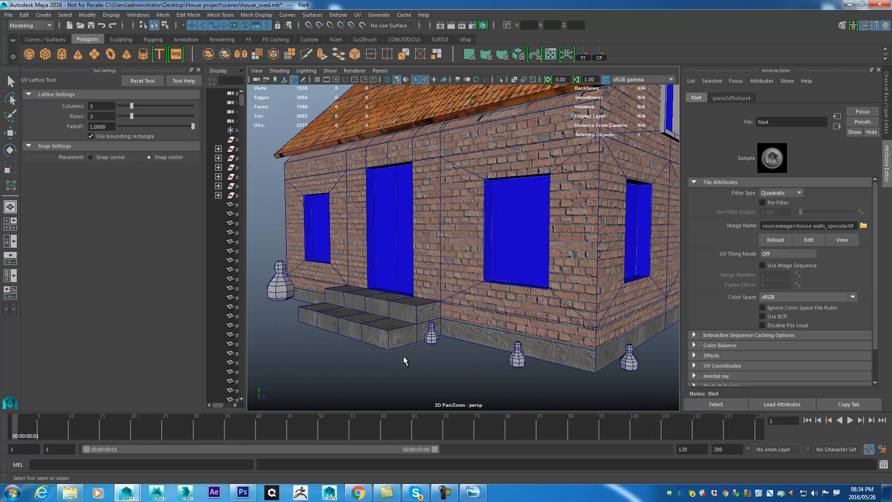
- Switch to Photoshop, set the specular Levels adjustment's black input to 78, and return to Maya to inspect the brick wall
click(243, 492)
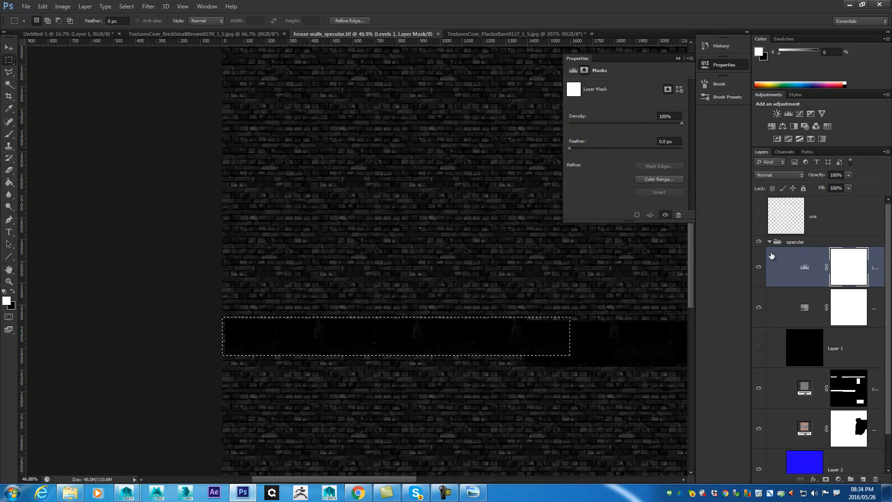
click(807, 278)
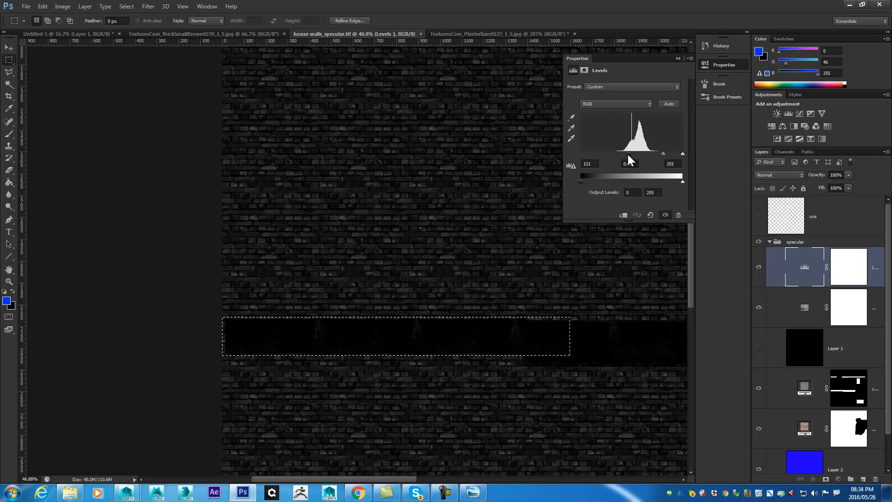
drag(628, 154, 613, 153)
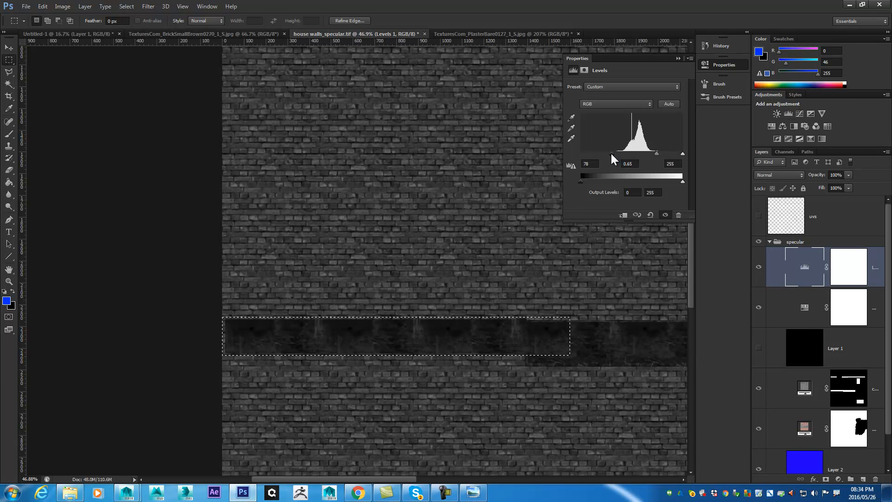
click(849, 5)
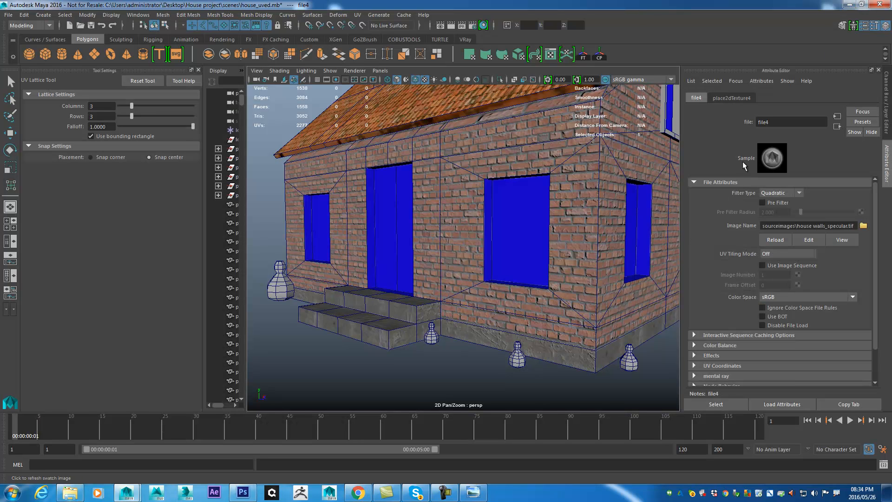
scroll(547, 214, up, 15)
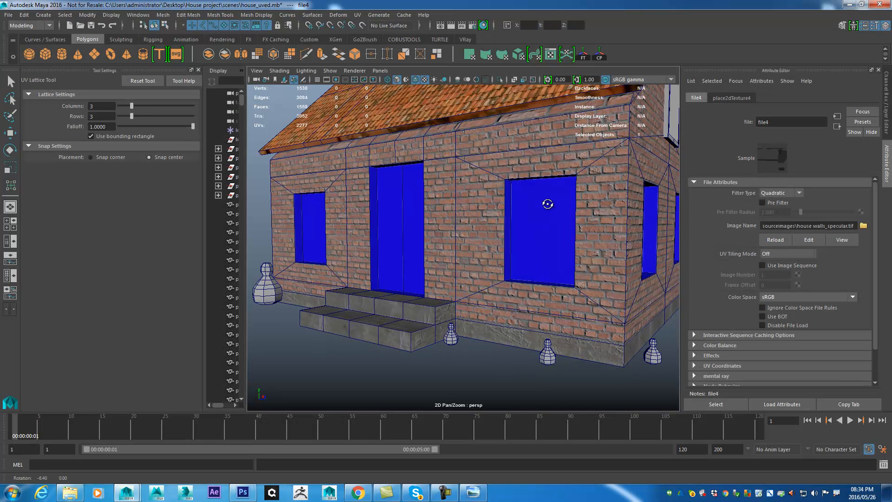
drag(623, 328, 533, 301)
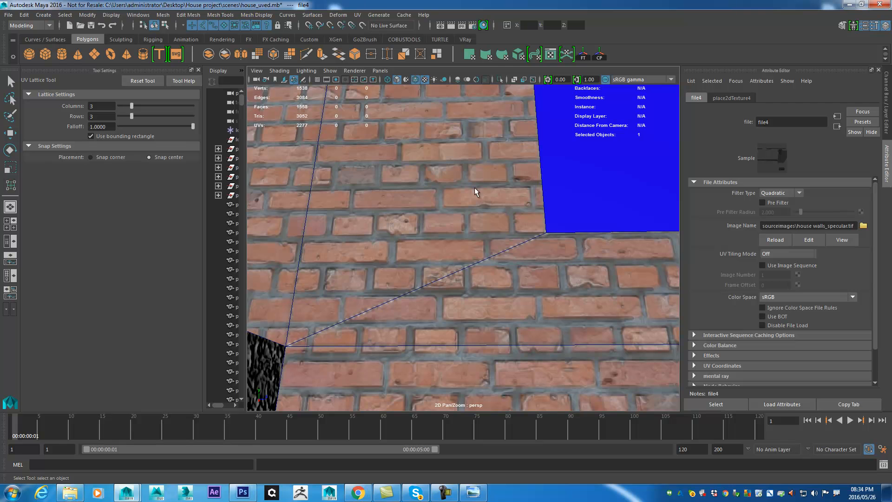
drag(541, 315, 446, 298)
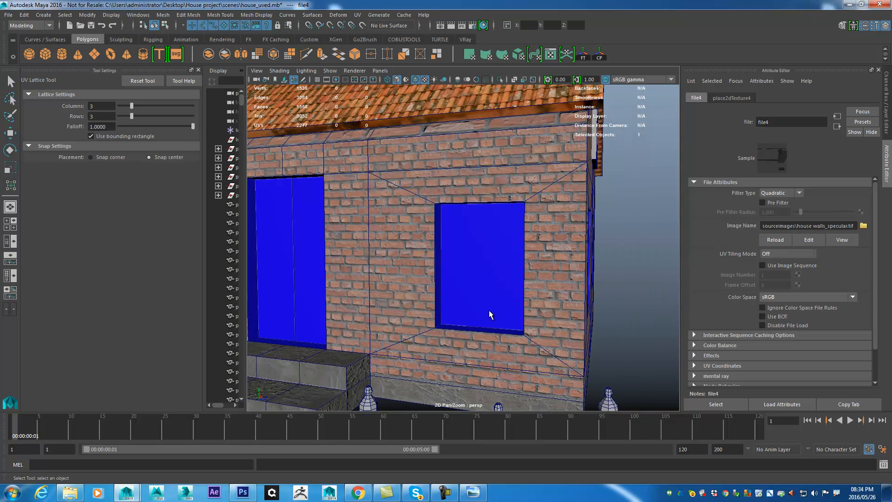
- In Photoshop, set the specular Levels adjustment to black input 58 and midtones 0.73, save the file and return to Maya
click(243, 492)
drag(610, 153, 651, 154)
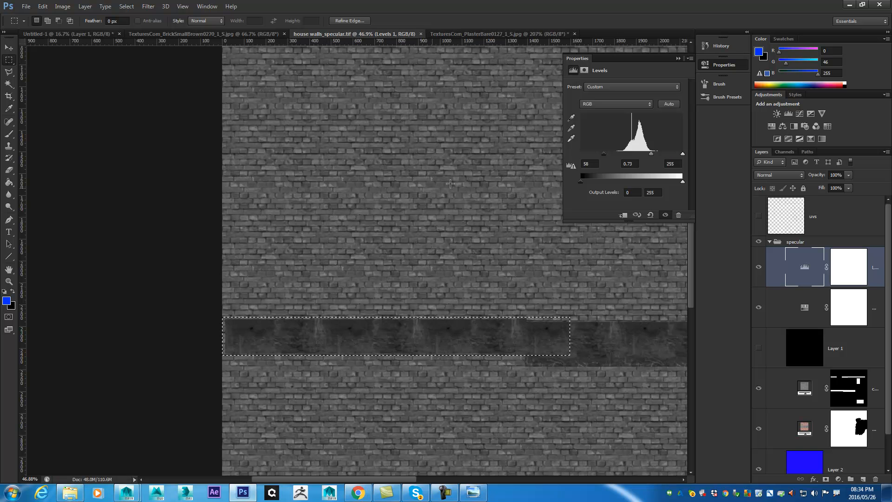
click(838, 19)
click(849, 5)
click(852, 5)
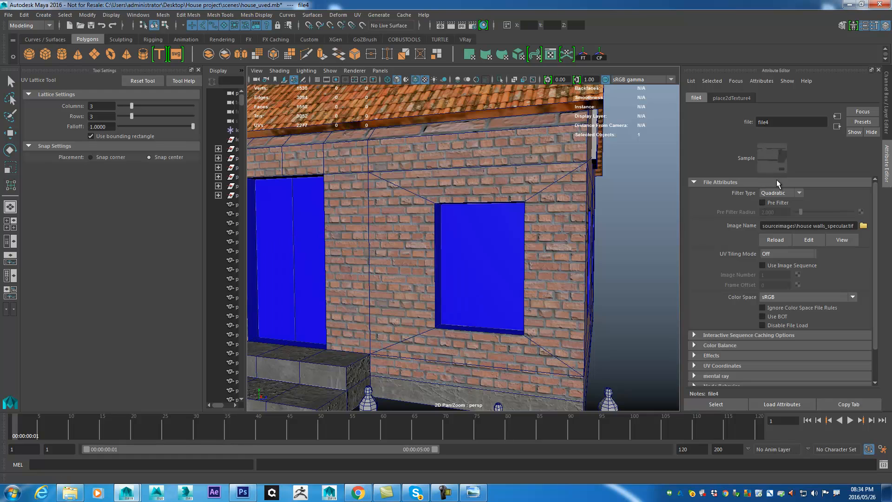
- Examine the specular response of the brick wall between the door and window, close up and from several angles
drag(645, 200, 615, 215)
scroll(627, 245, up, 3)
drag(627, 244, 631, 269)
scroll(653, 277, down, 3)
scroll(631, 270, up, 4)
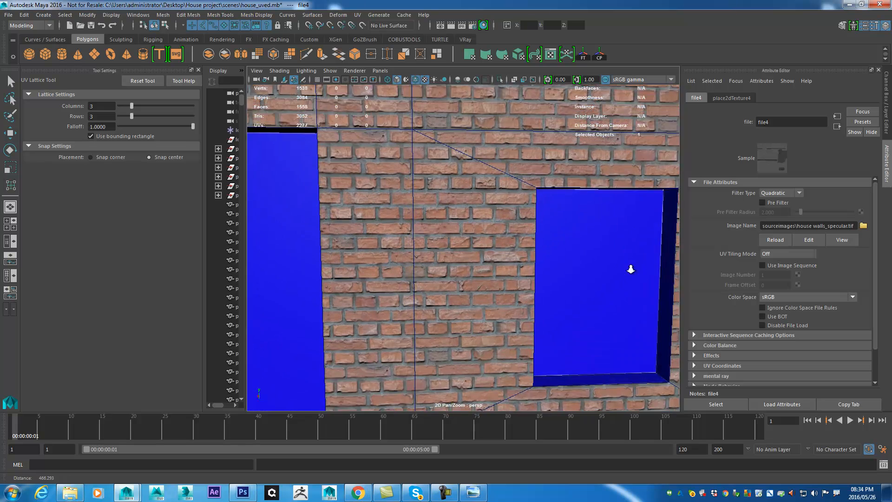
scroll(630, 269, up, 3)
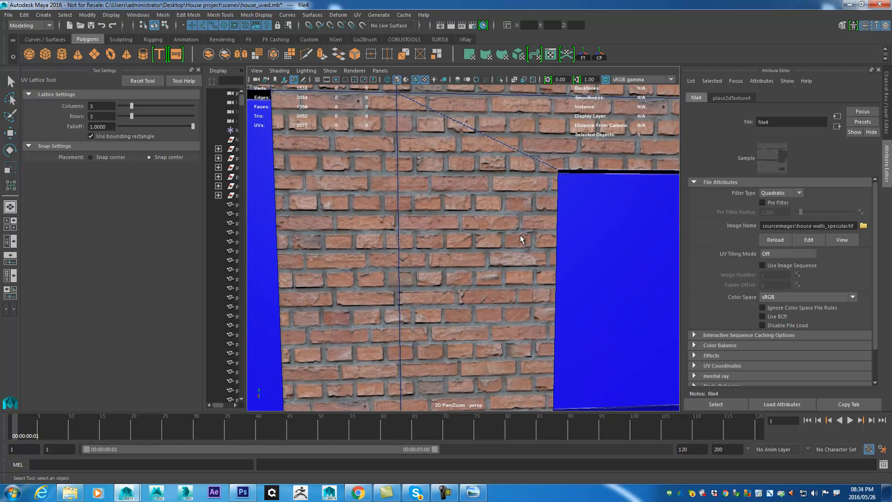
scroll(458, 240, down, 3)
drag(459, 242, 504, 264)
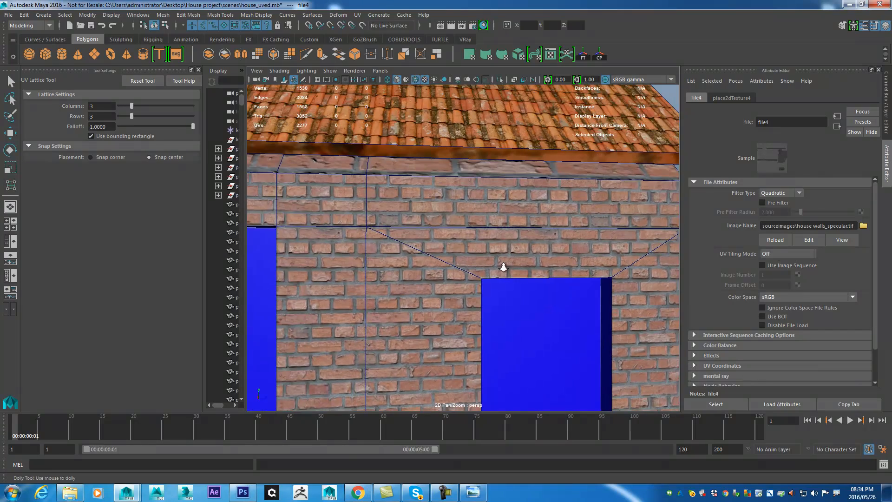
scroll(510, 266, up, 4)
scroll(474, 202, up, 3)
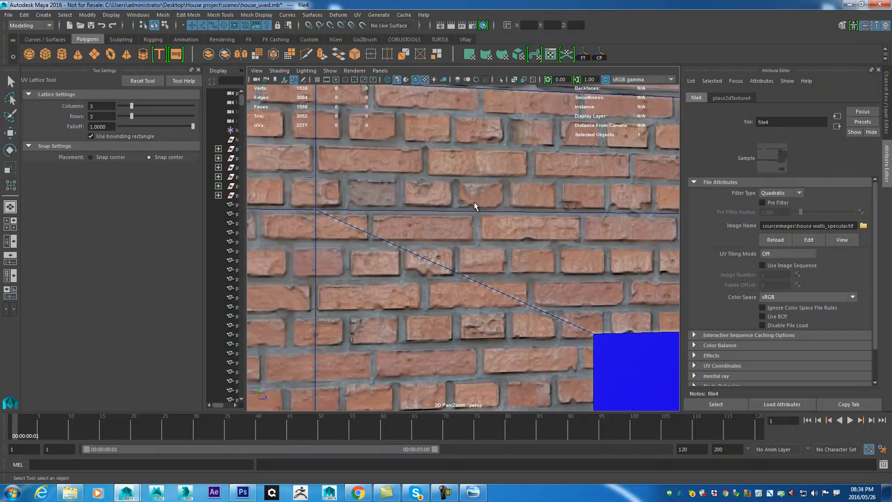
scroll(533, 233, down, 5)
drag(495, 197, 529, 199)
scroll(530, 209, up, 1)
drag(569, 396, 513, 237)
- Select the house walls and try wall_mtl eccentricities of about 0.732 and about 0.089, checking the highlights on the bricks
click(504, 313)
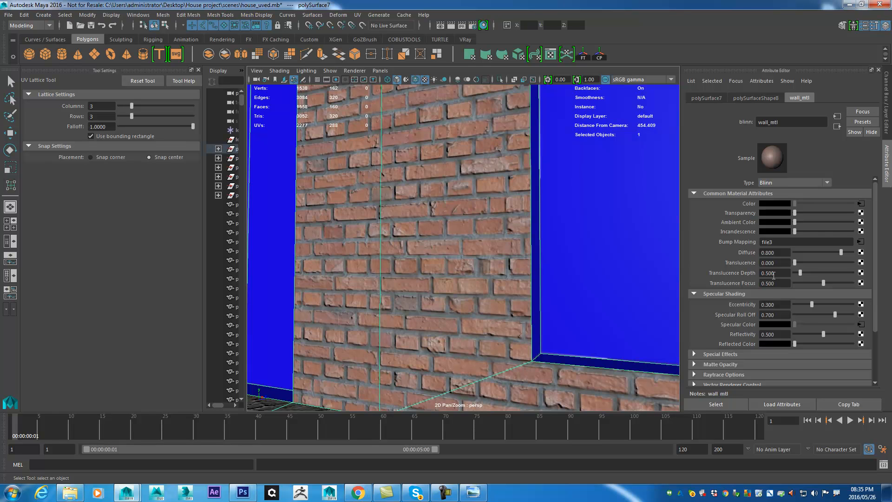
drag(816, 306, 839, 308)
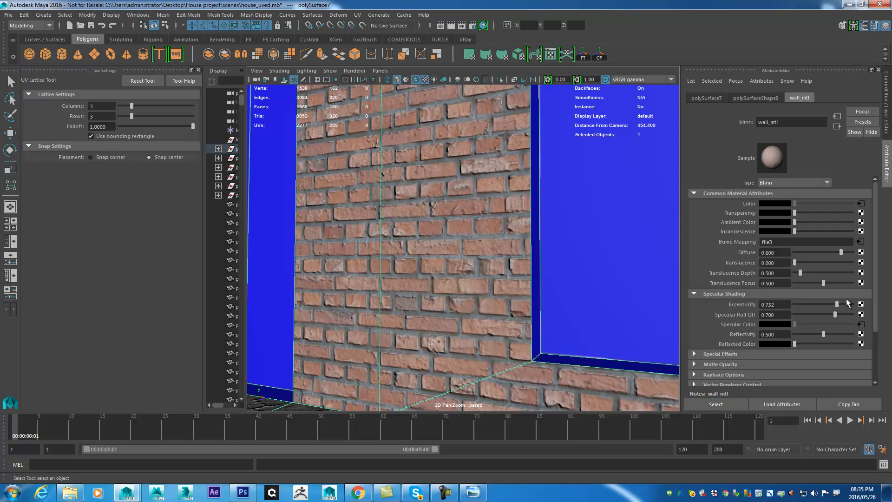
drag(829, 304, 797, 304)
drag(509, 263, 561, 260)
drag(411, 259, 479, 265)
drag(462, 176, 532, 246)
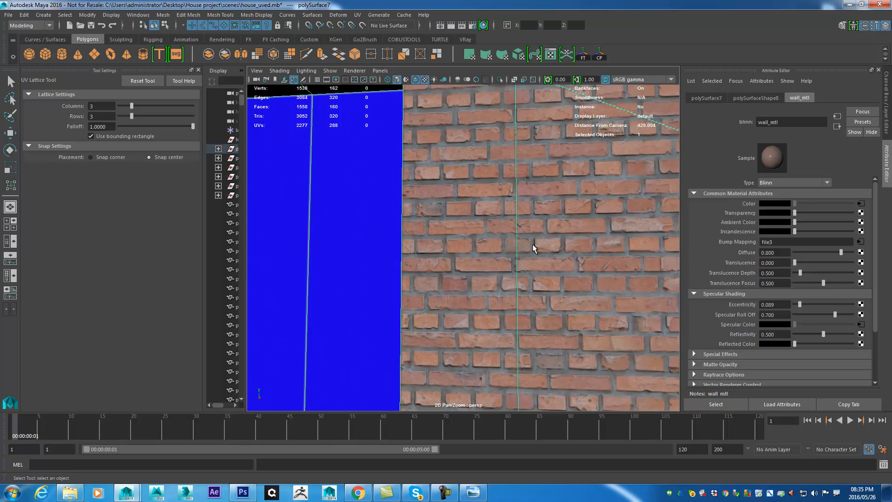
- Set wall_mtl's specular roll off to 1.000 and its eccentricity to about 0.195, and check the brick wall
scroll(533, 244, up, 1)
drag(836, 315, 855, 315)
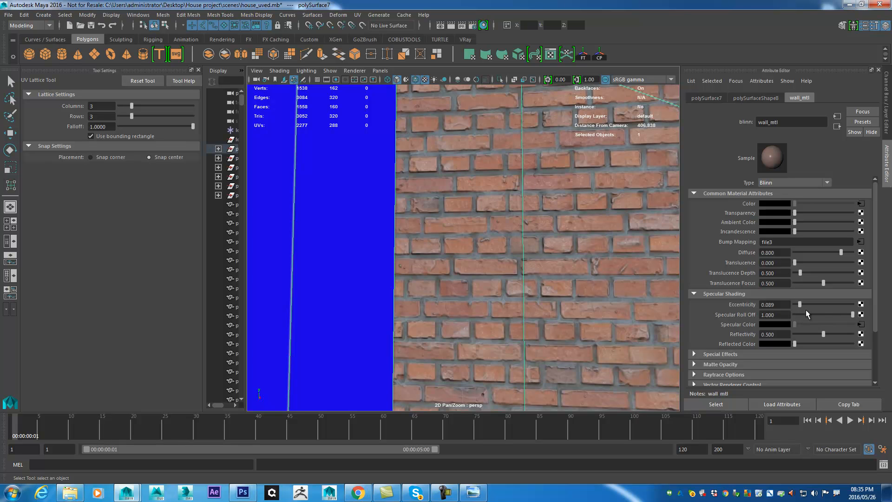
drag(801, 307, 806, 306)
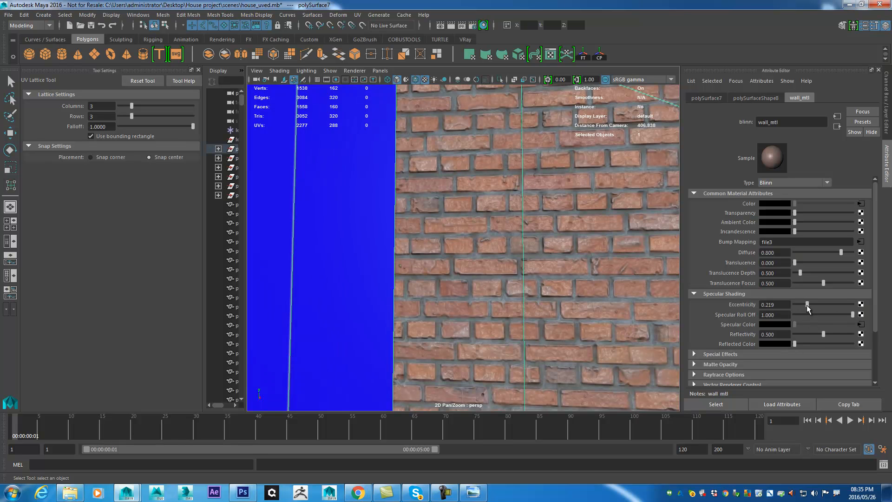
scroll(593, 269, down, 3)
drag(591, 268, 536, 300)
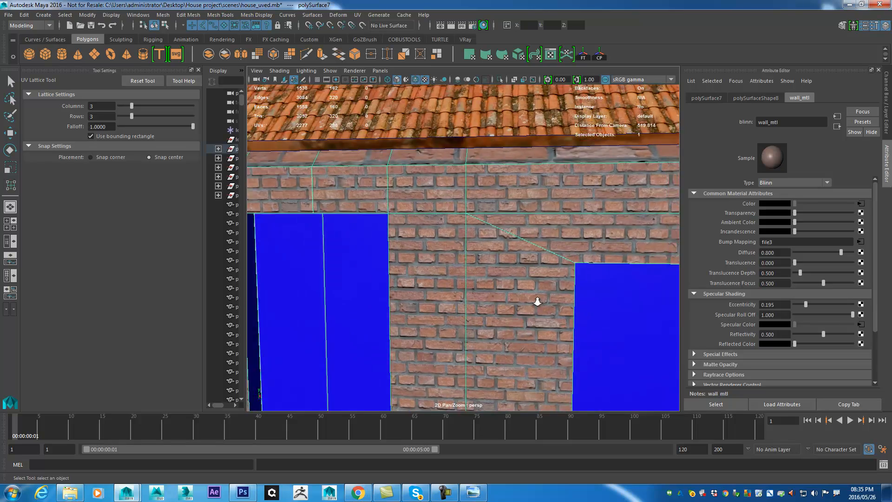
scroll(536, 301, down, 5)
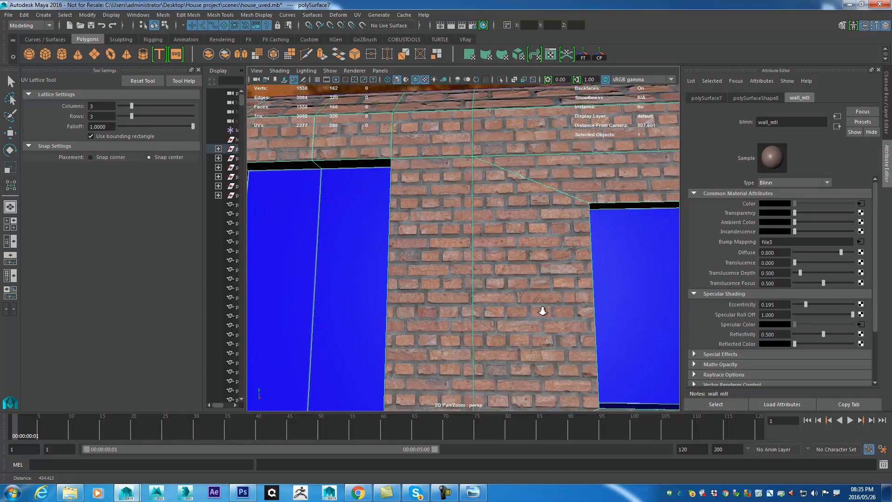